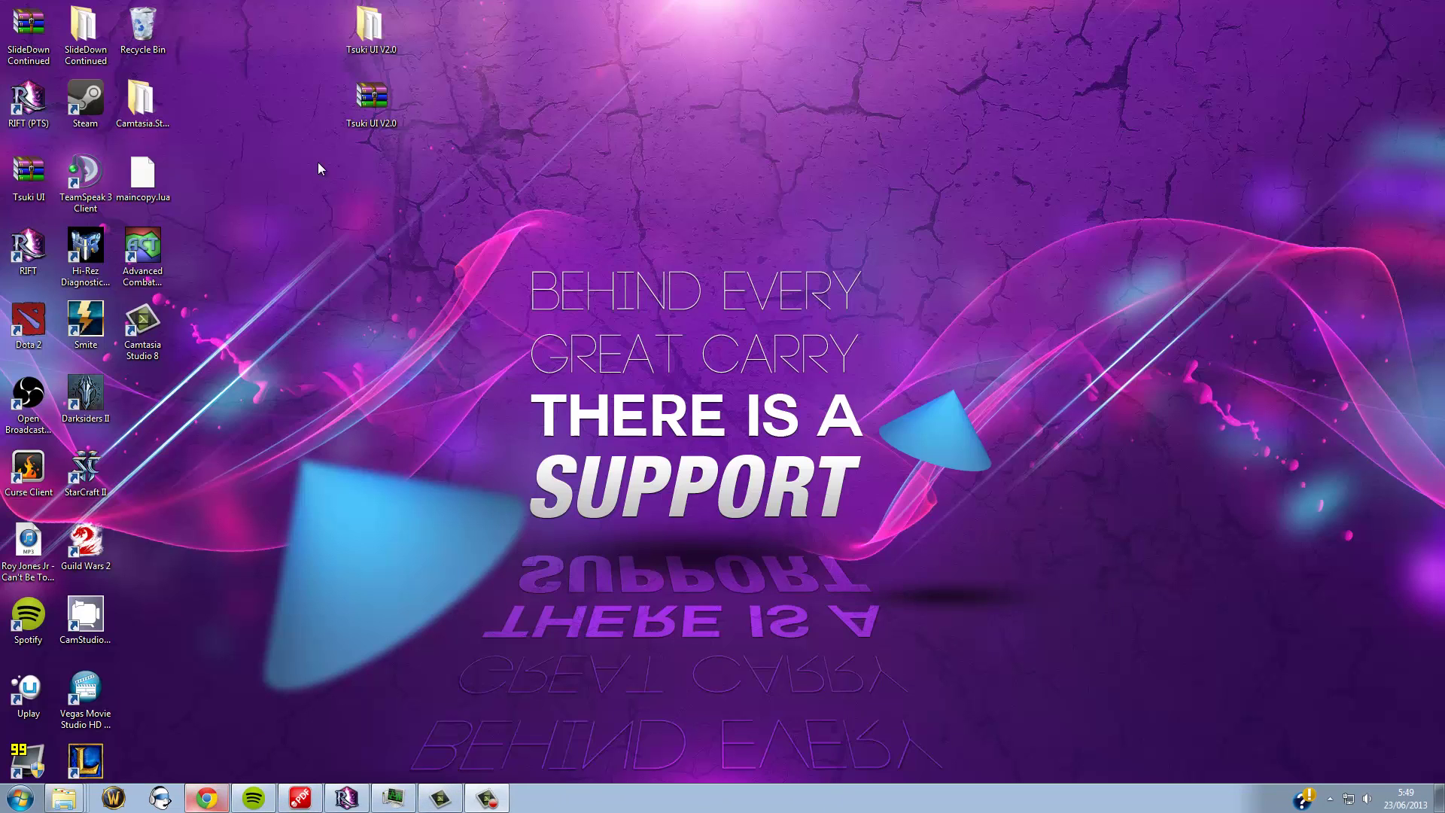
Switch to Chrome and bring up the required addons section of the Tsuki UI page on riftui.com.
left_click(207, 798)
left_click(218, 9)
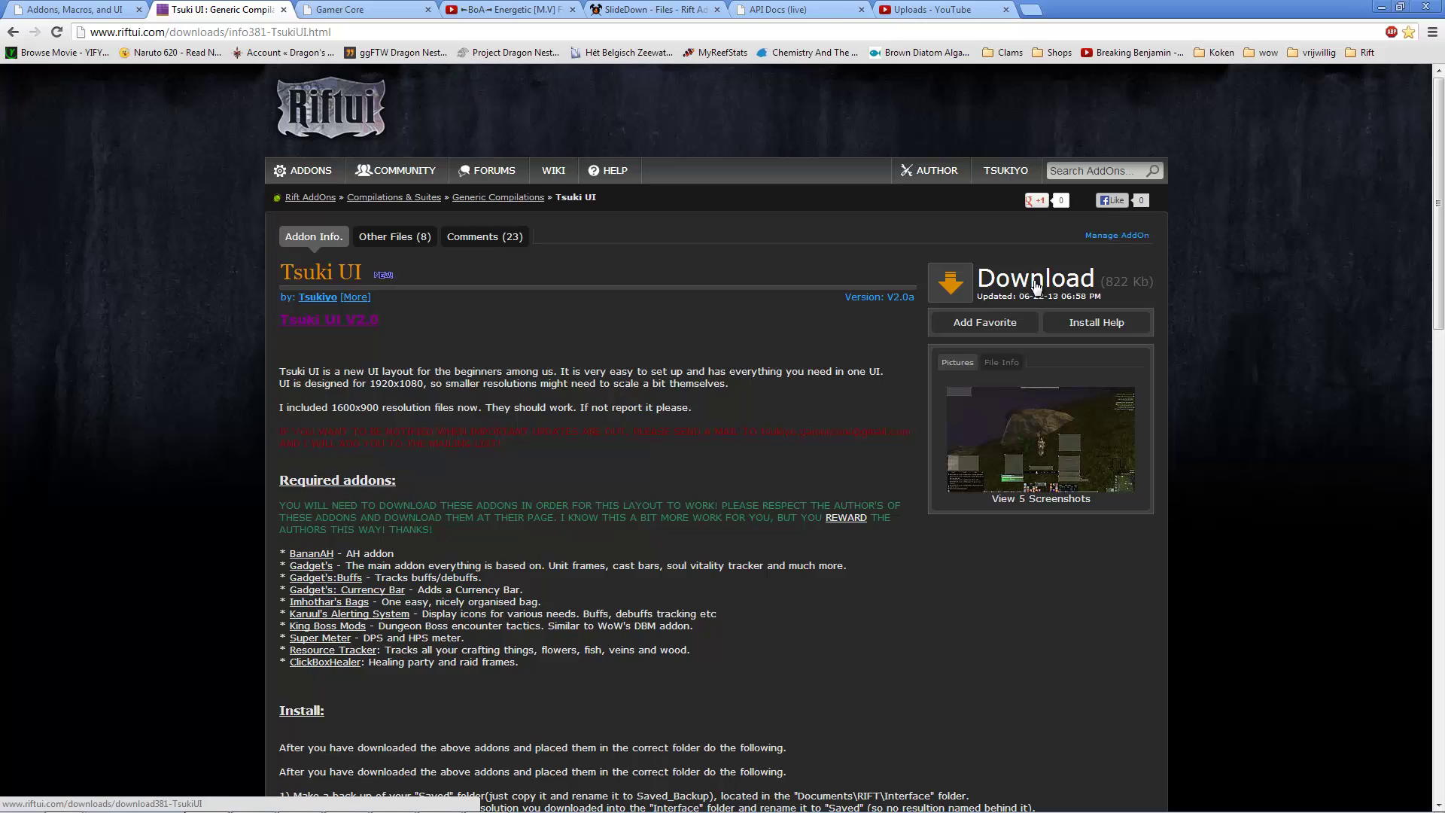
scroll(467, 457, "down", 2)
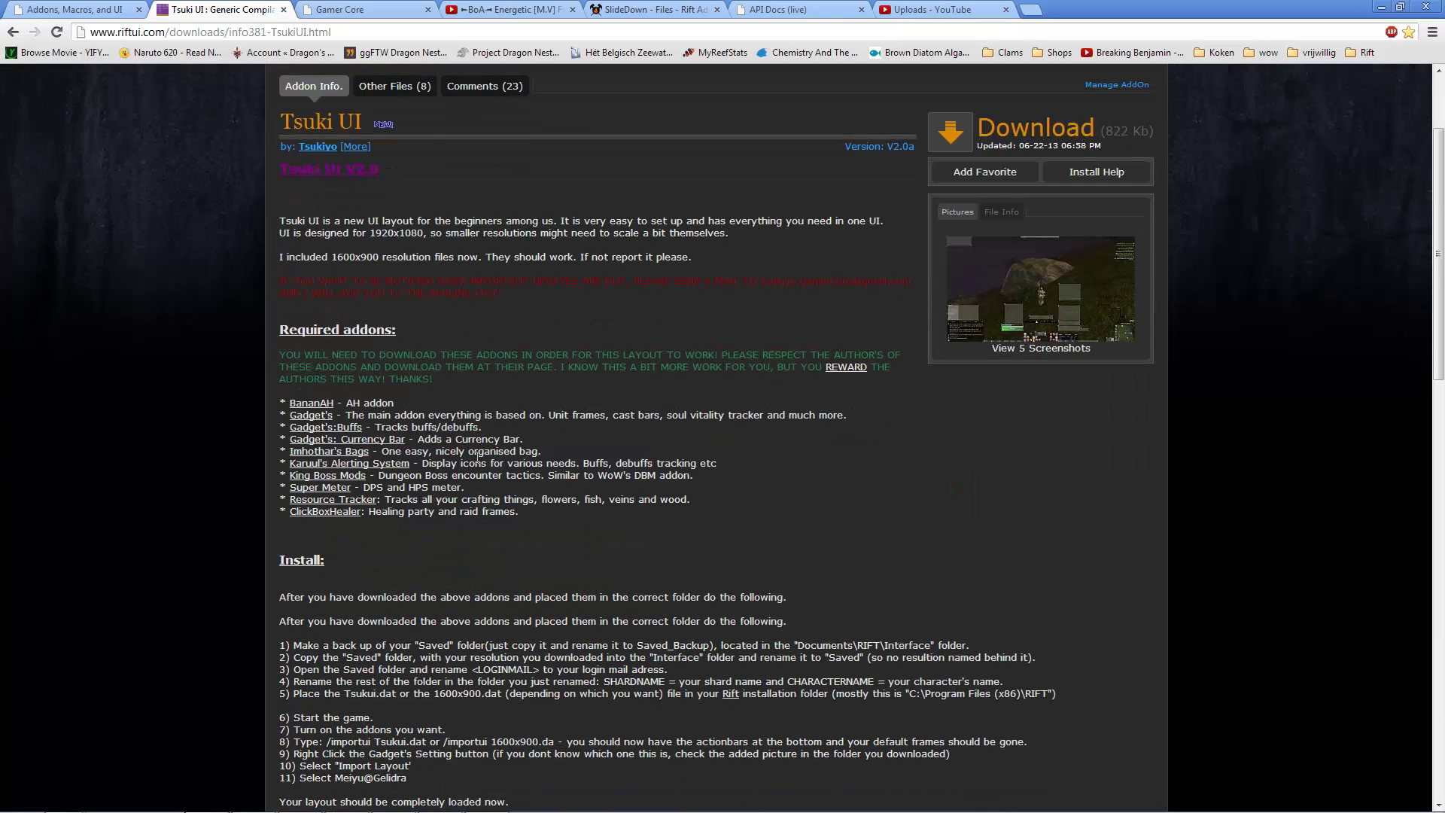
Read through the required addons list and each addon's description, from BananAH to ClickBoxHealer.
triple_click(437, 433)
left_click(539, 519)
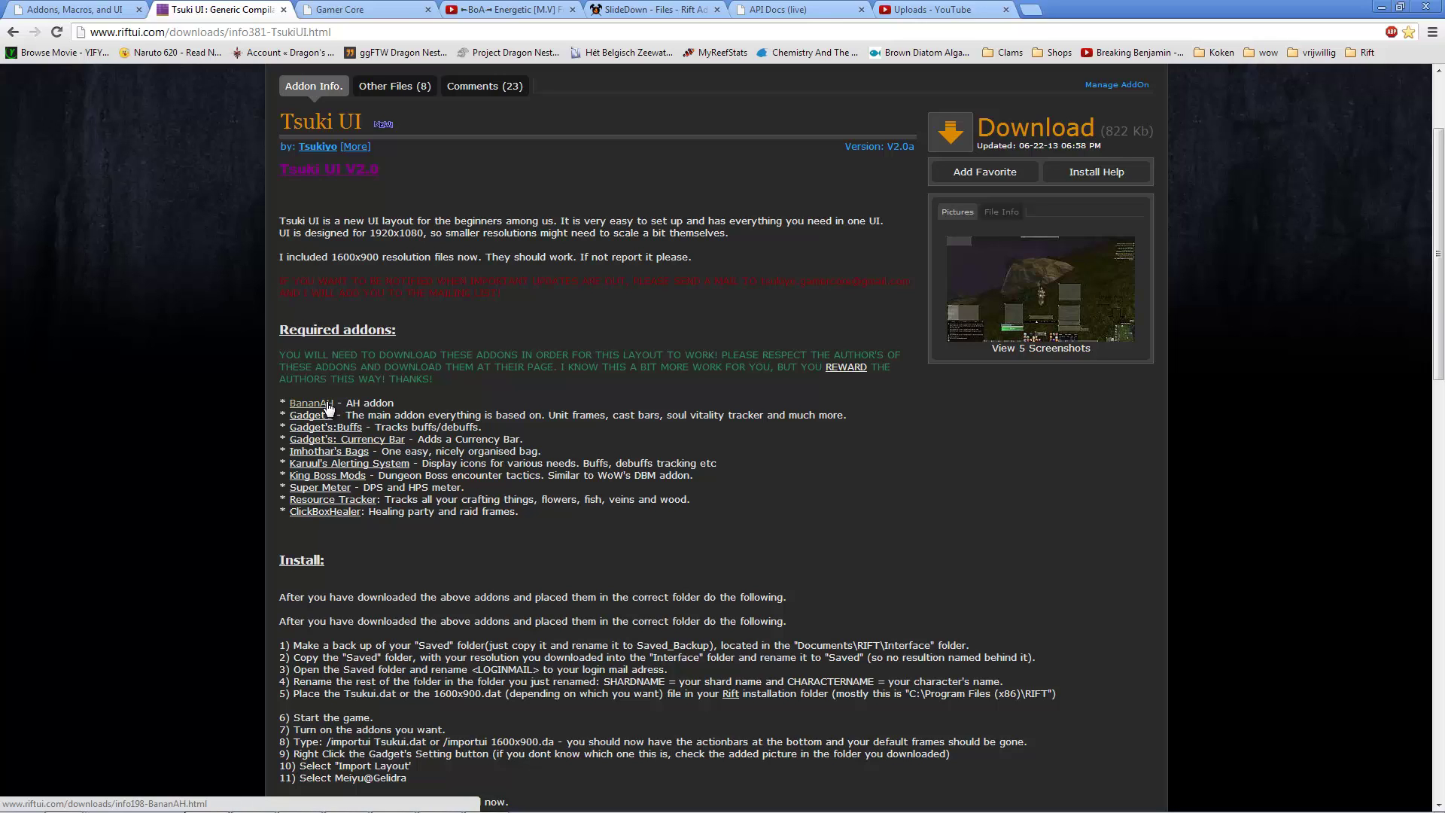
left_click_drag(343, 405, 398, 409)
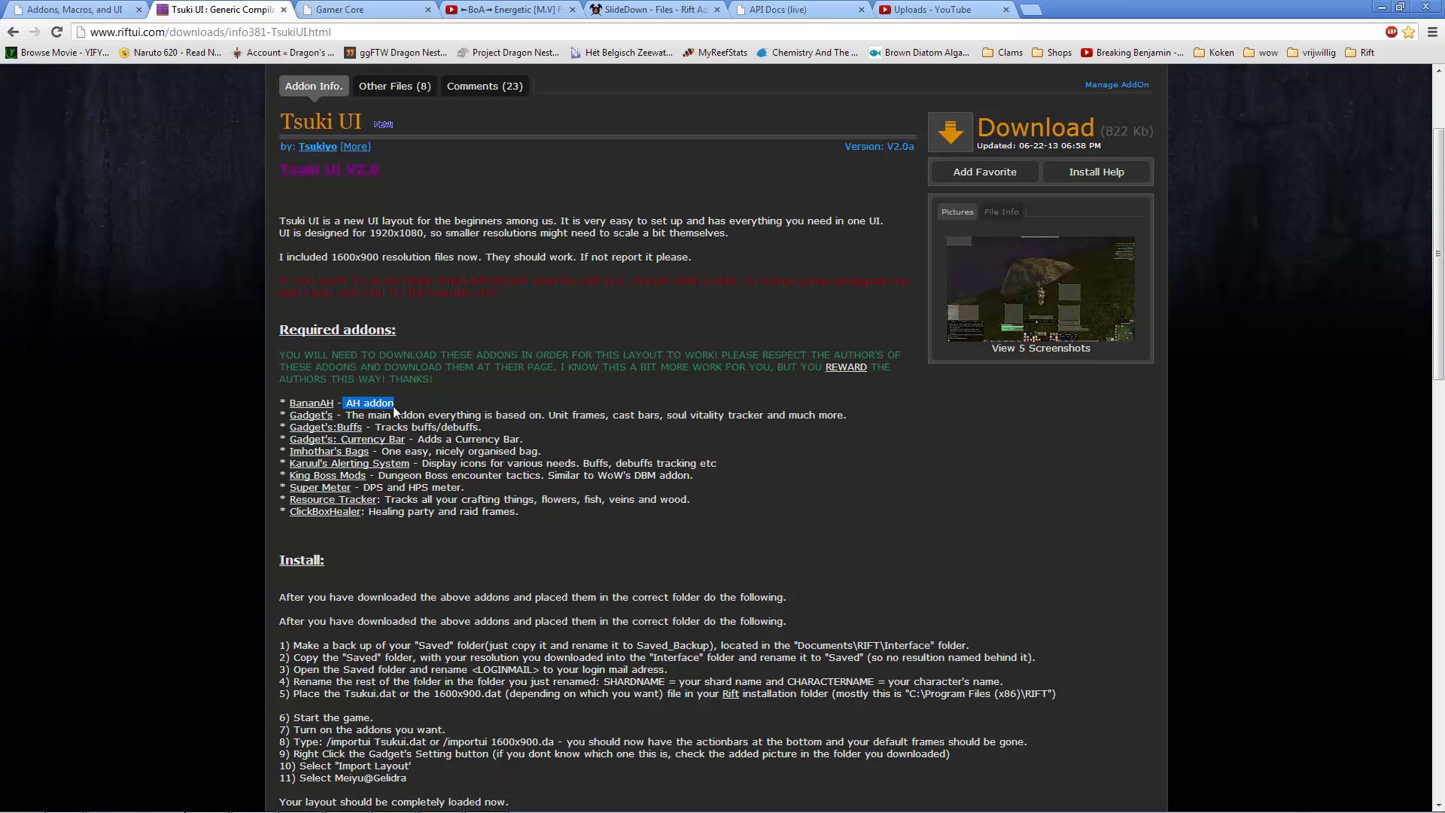
left_click(386, 401)
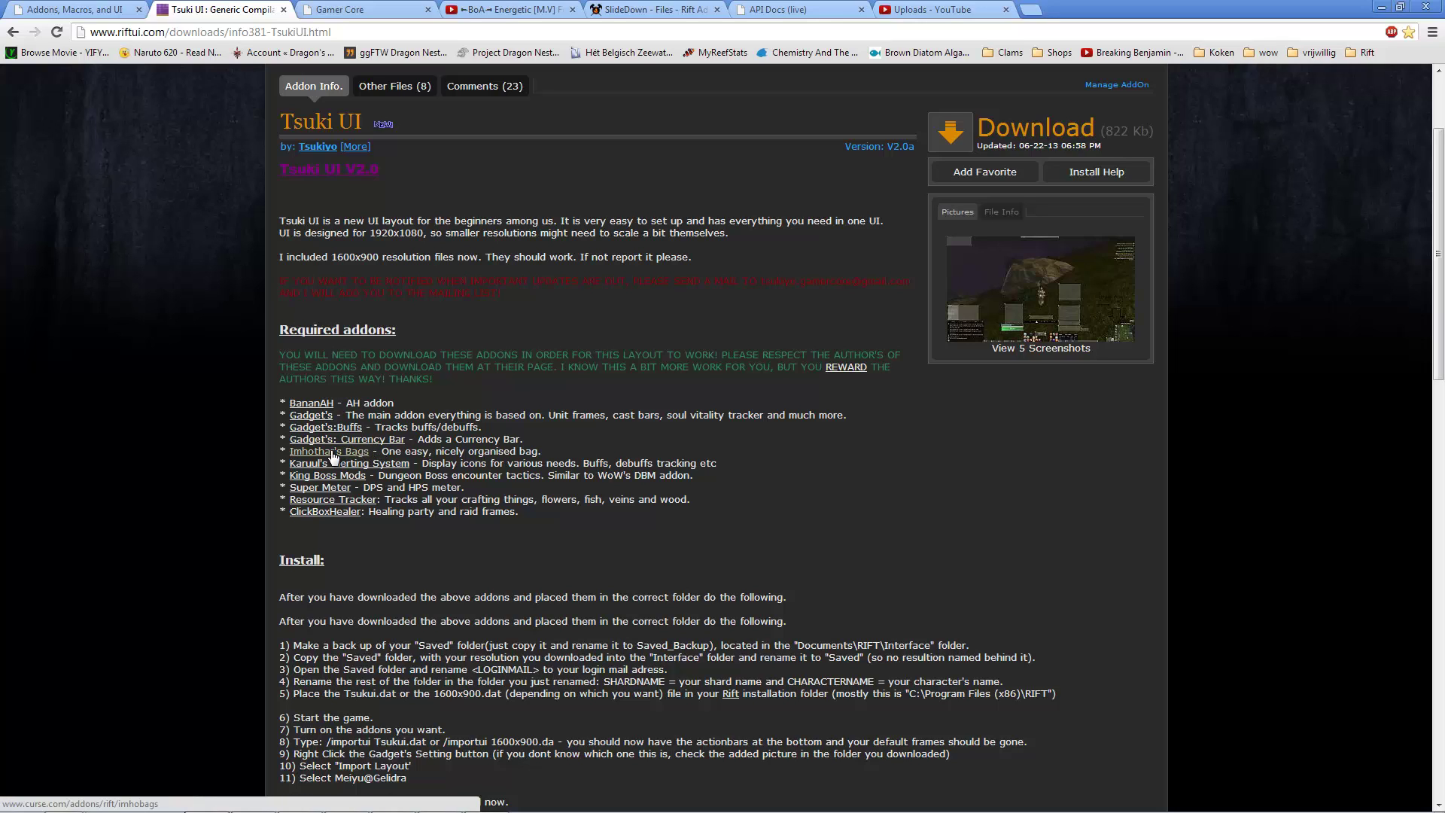
left_click_drag(381, 452, 568, 453)
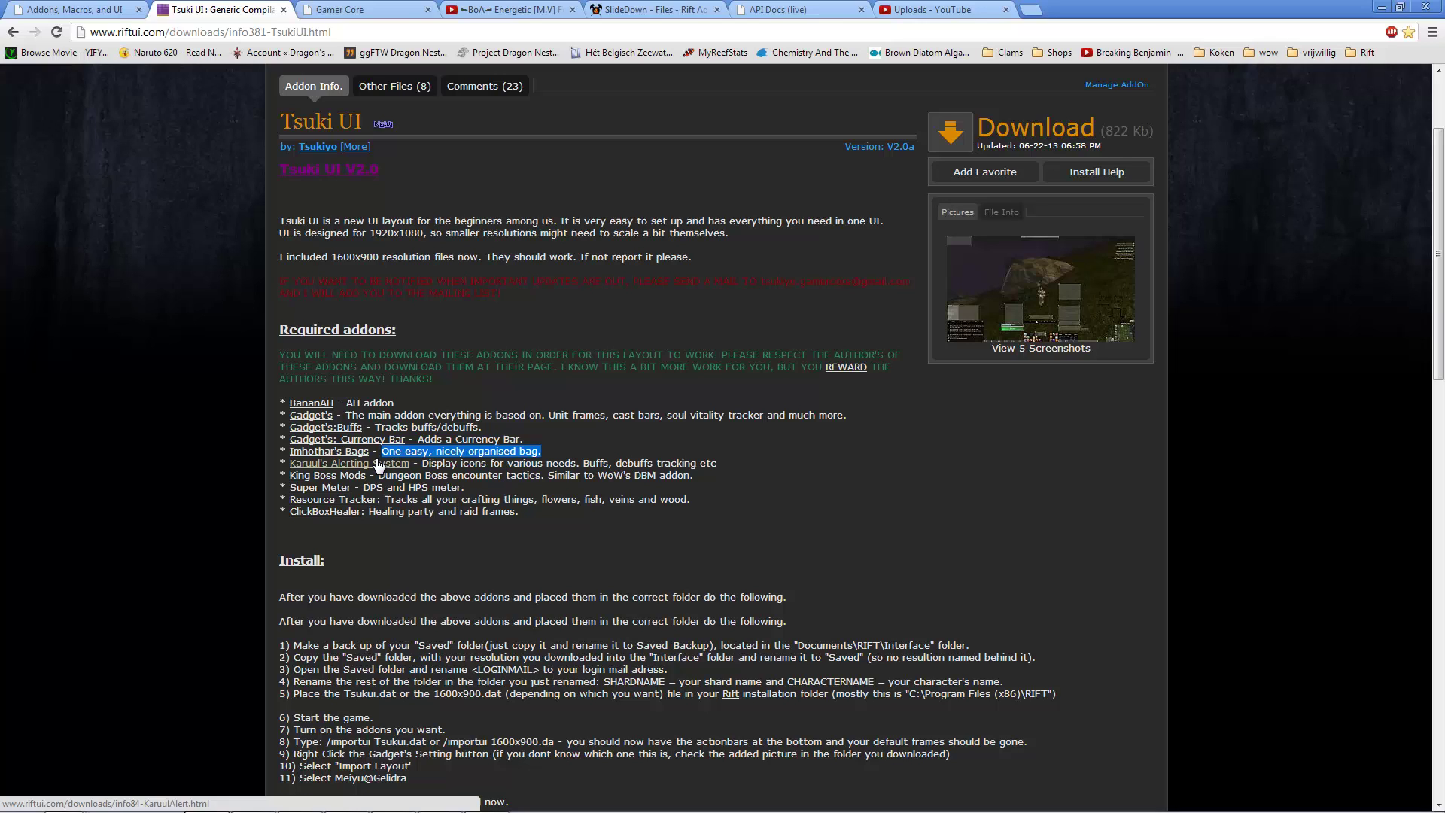
left_click_drag(430, 463, 743, 461)
left_click(715, 467)
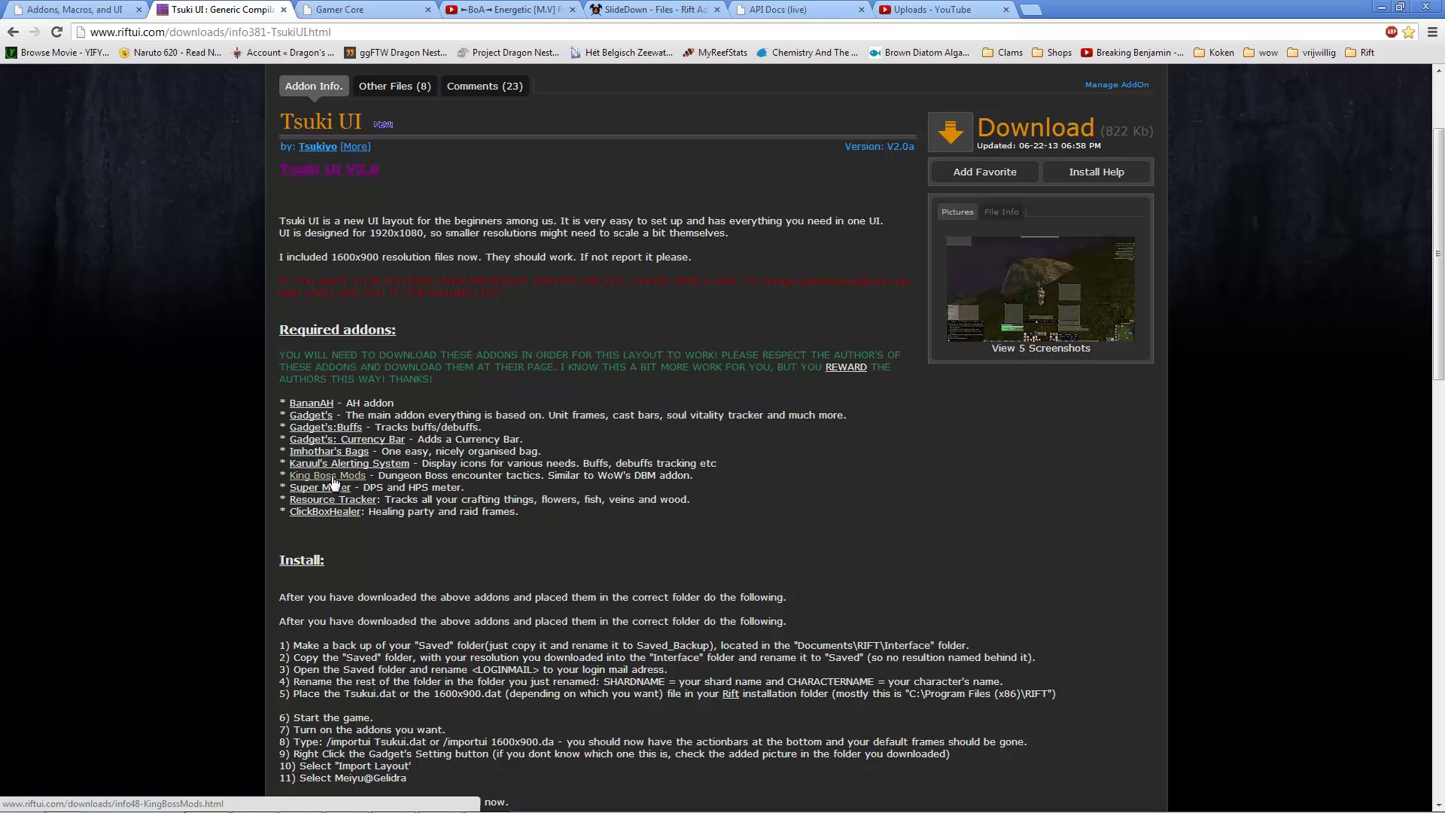
left_click_drag(407, 475, 531, 463)
left_click(693, 460)
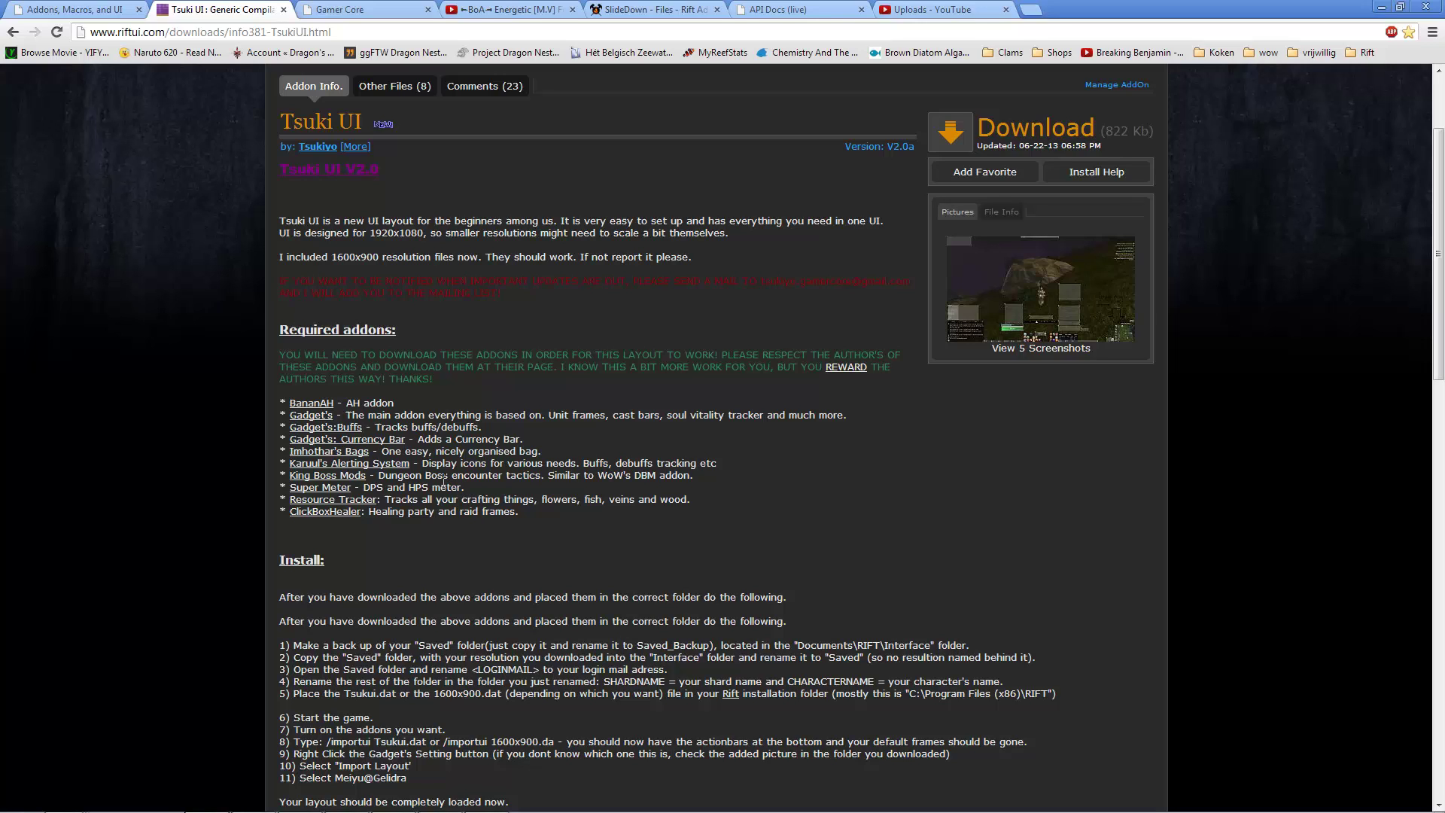
left_click_drag(434, 476, 485, 483)
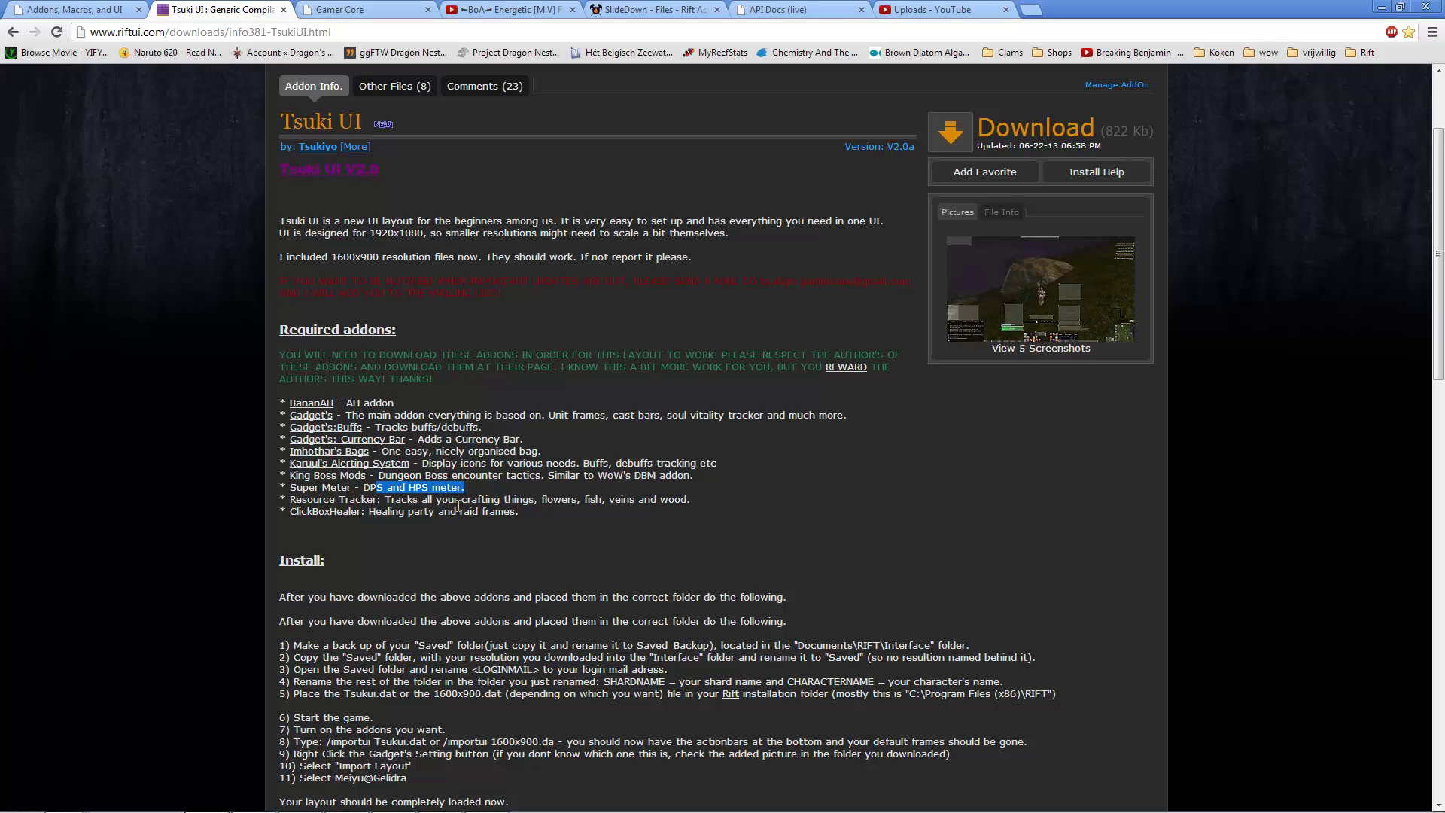
left_click_drag(394, 499, 565, 497)
left_click(556, 480)
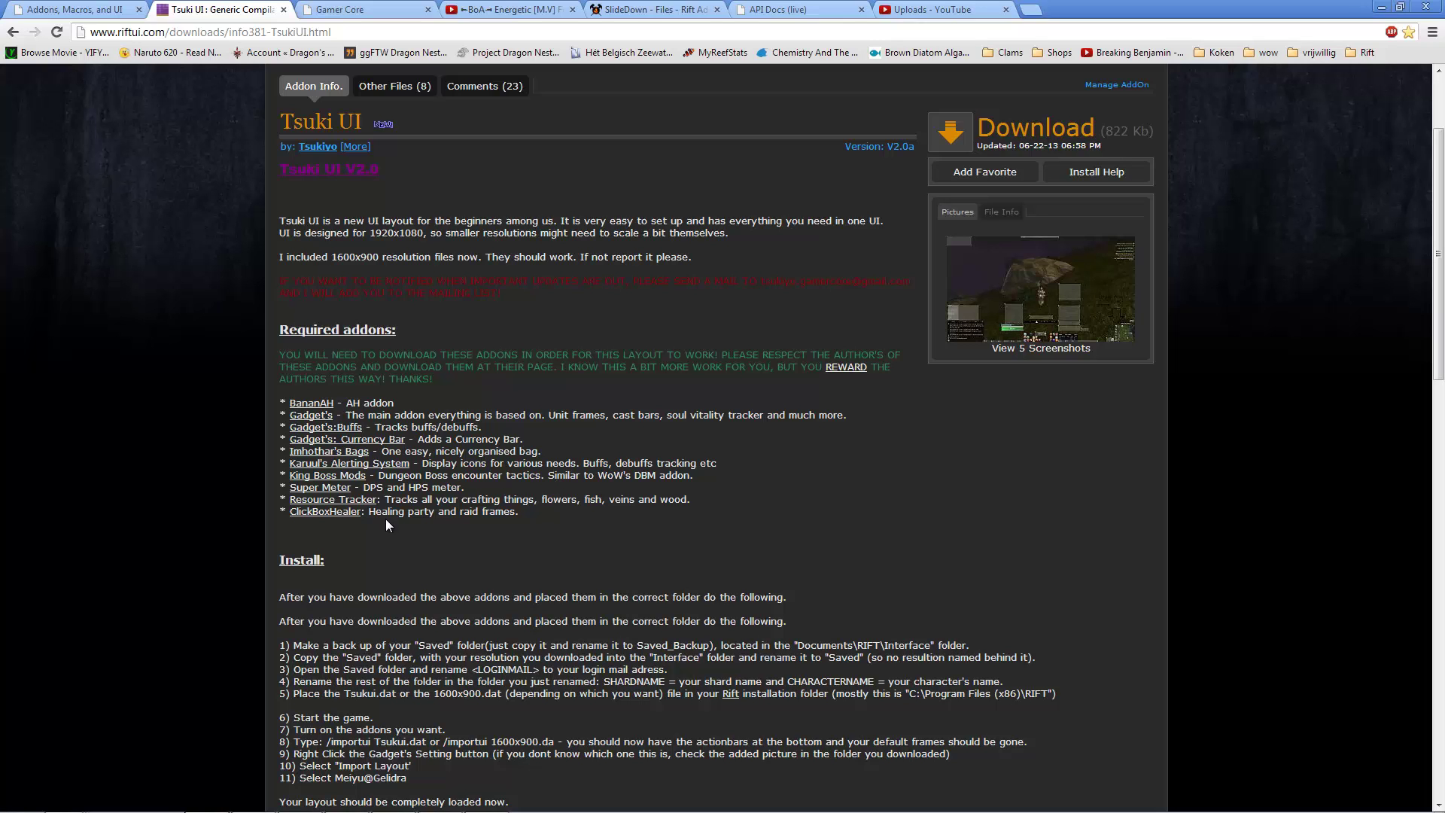
left_click_drag(511, 511, 294, 512)
left_click(552, 543)
Look over the installation instructions for Tsuki UI and minimise the browser window.
scroll(555, 471, "down", 2)
scroll(556, 470, "down", 3)
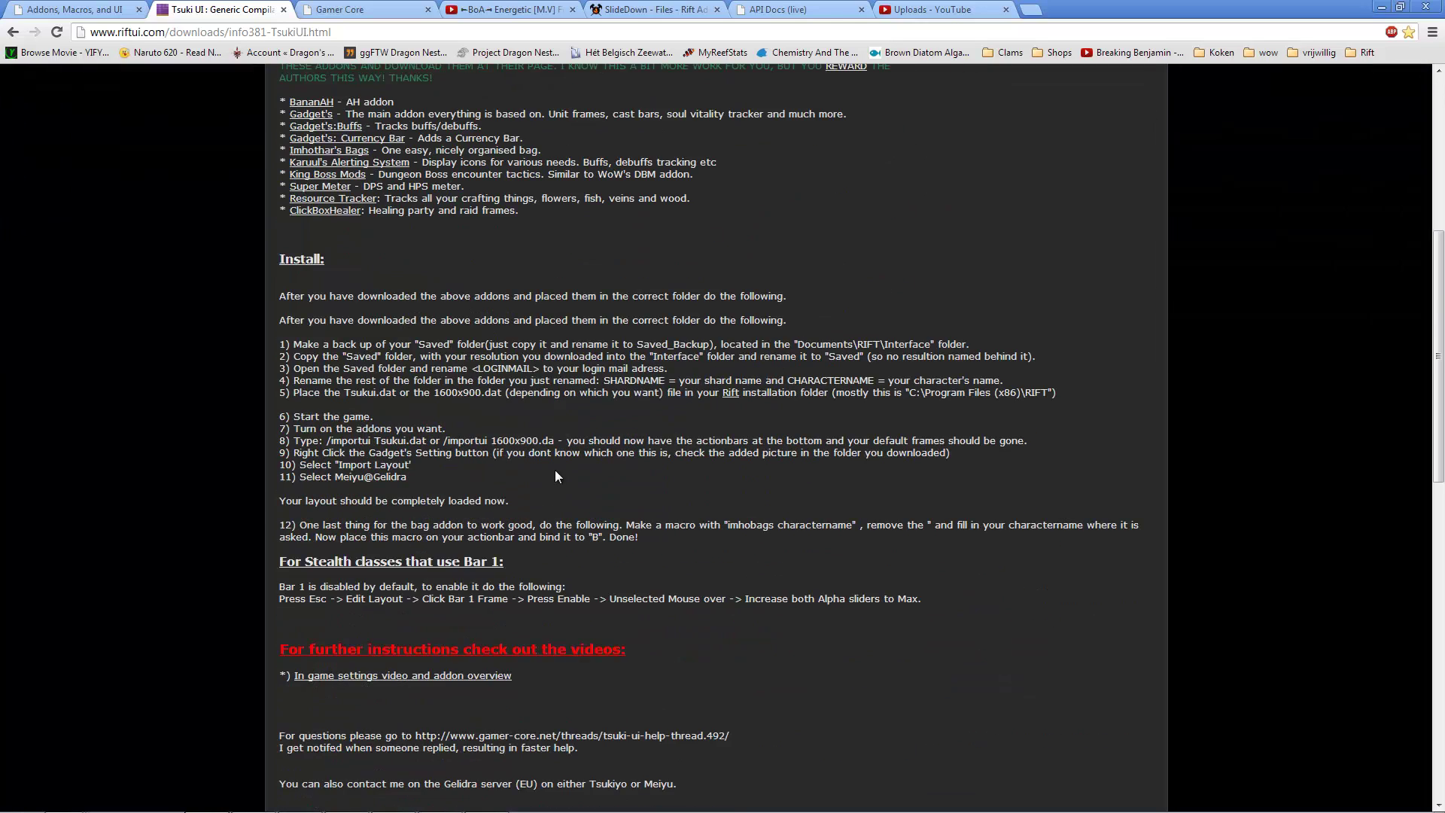
scroll(556, 470, "up", 4)
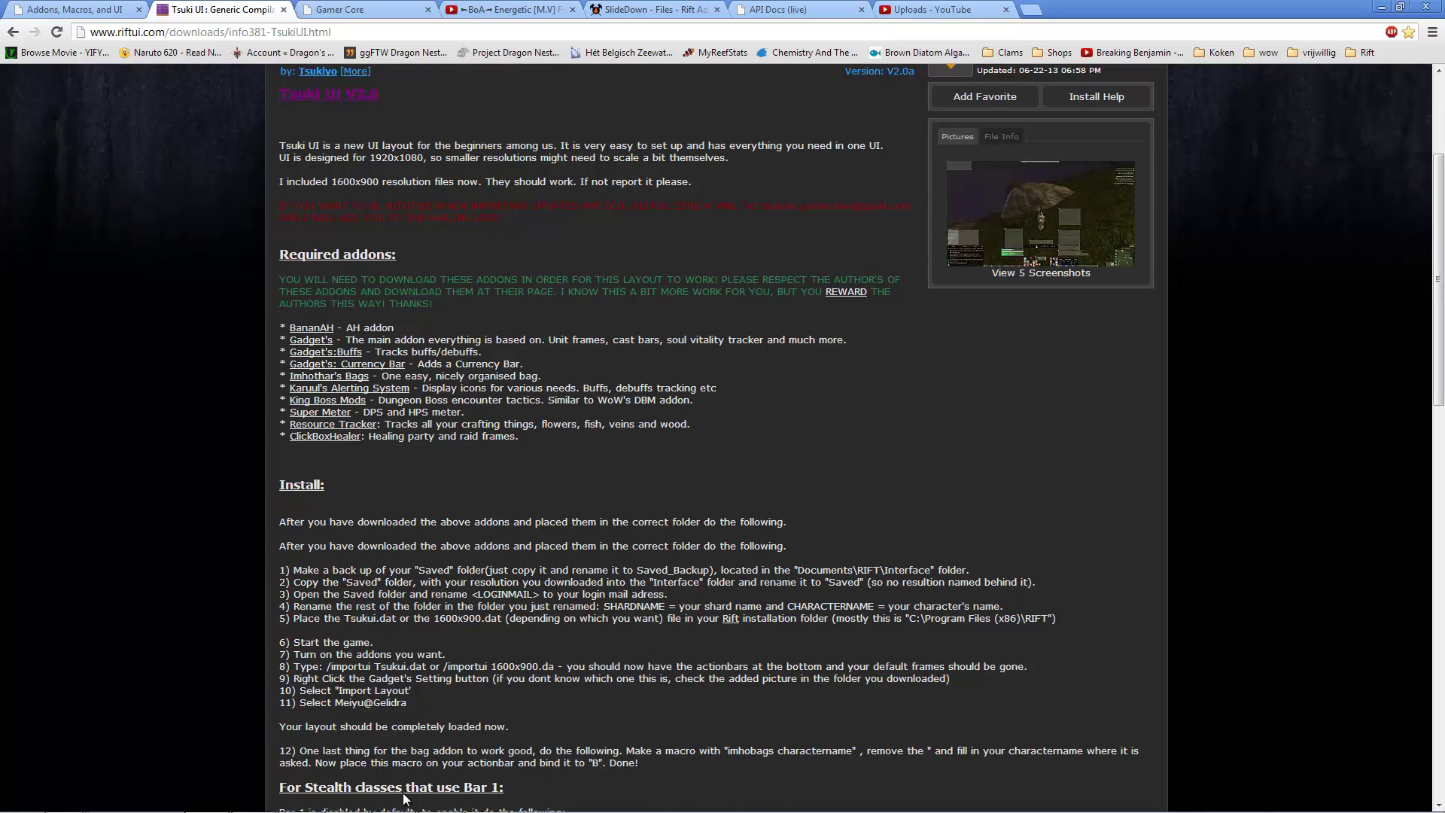
left_click(1382, 6)
right_click(85, 788)
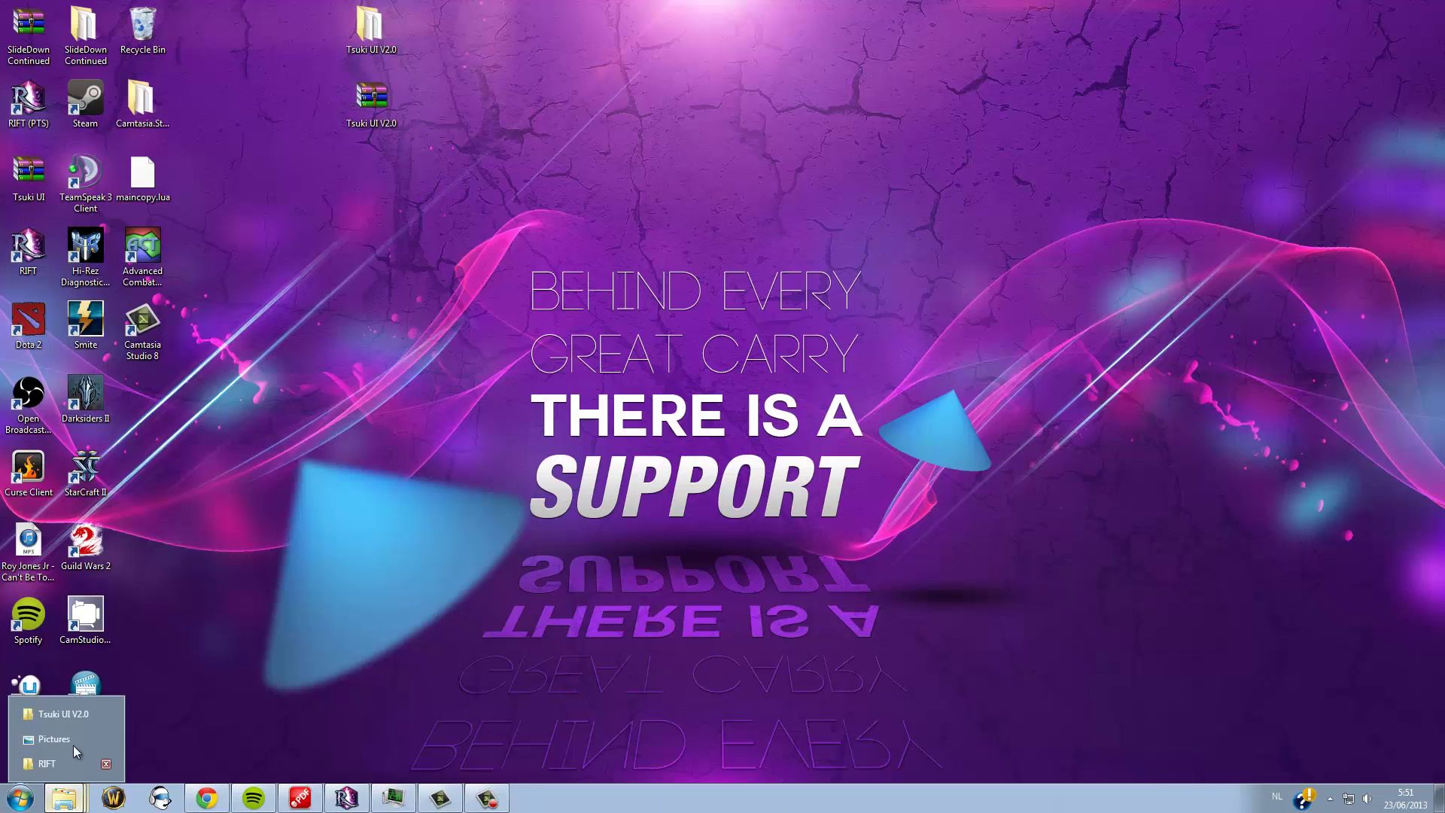
left_click(340, 490)
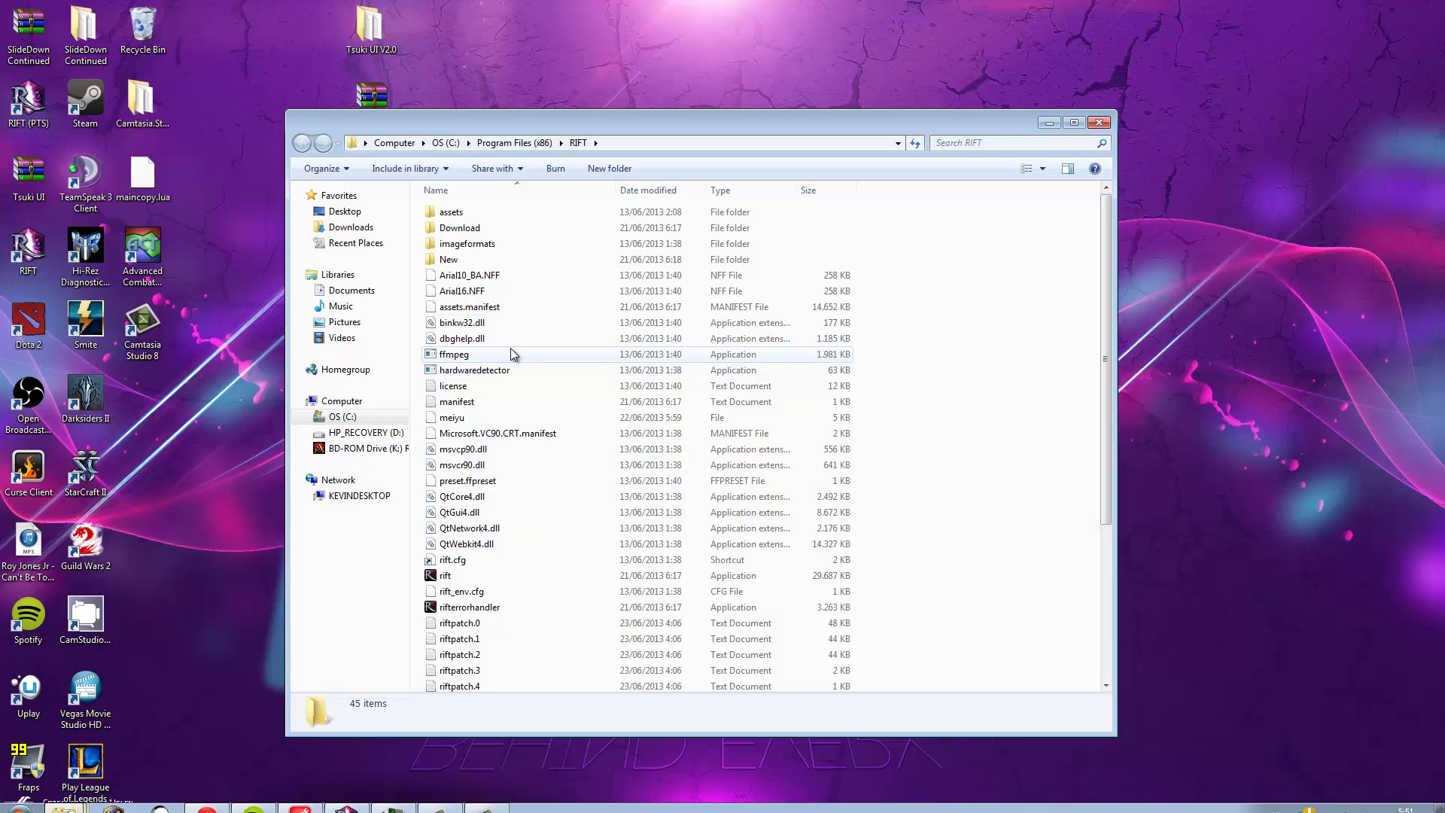
left_click(1101, 122)
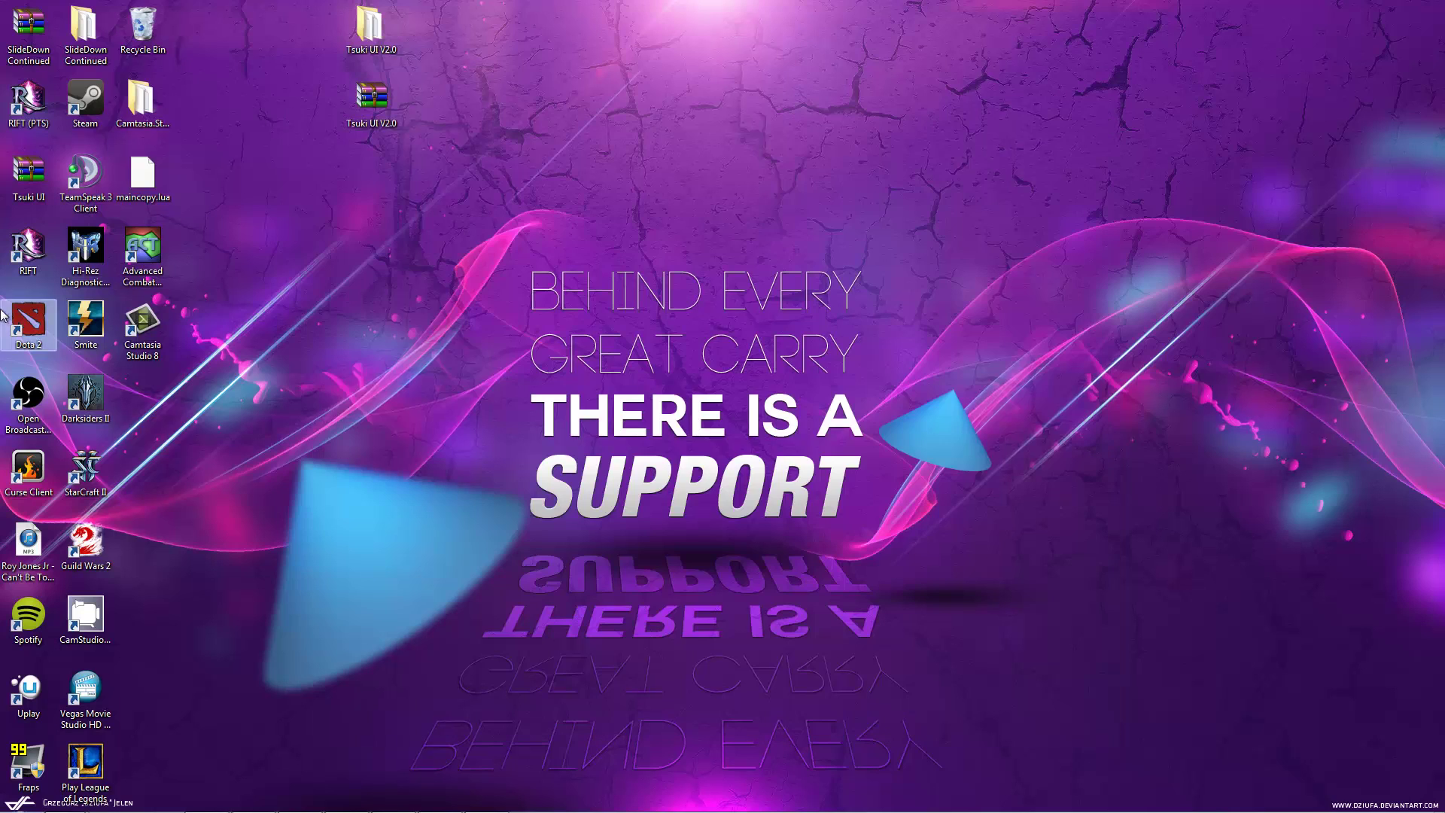
Open the Documents\RIFT\Interface\Addons folder and select all the addon folders in it.
left_click(21, 797)
left_click(272, 455)
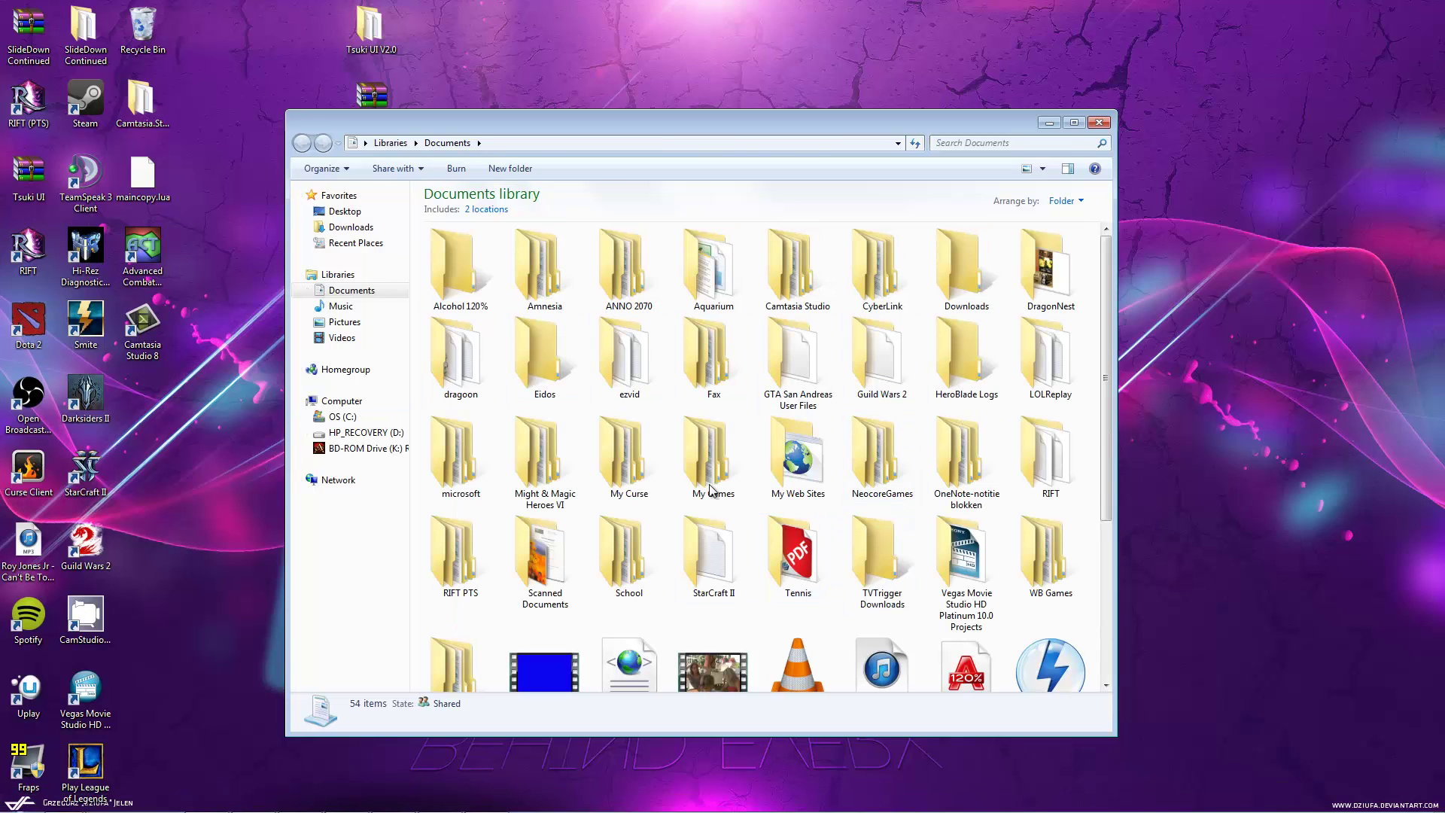
double_click(1046, 474)
double_click(470, 286)
double_click(475, 296)
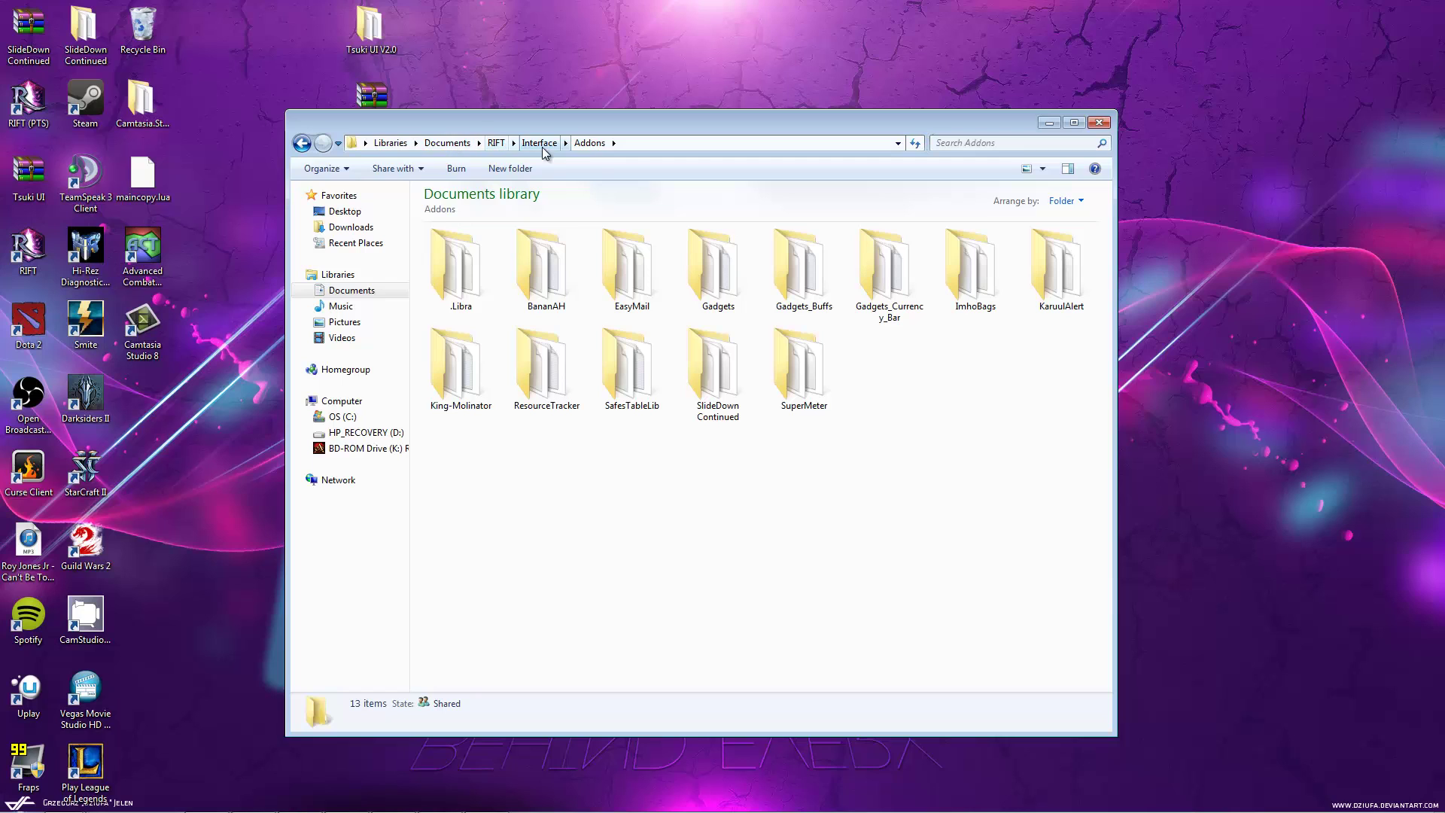
left_click_drag(1075, 576, 440, 224)
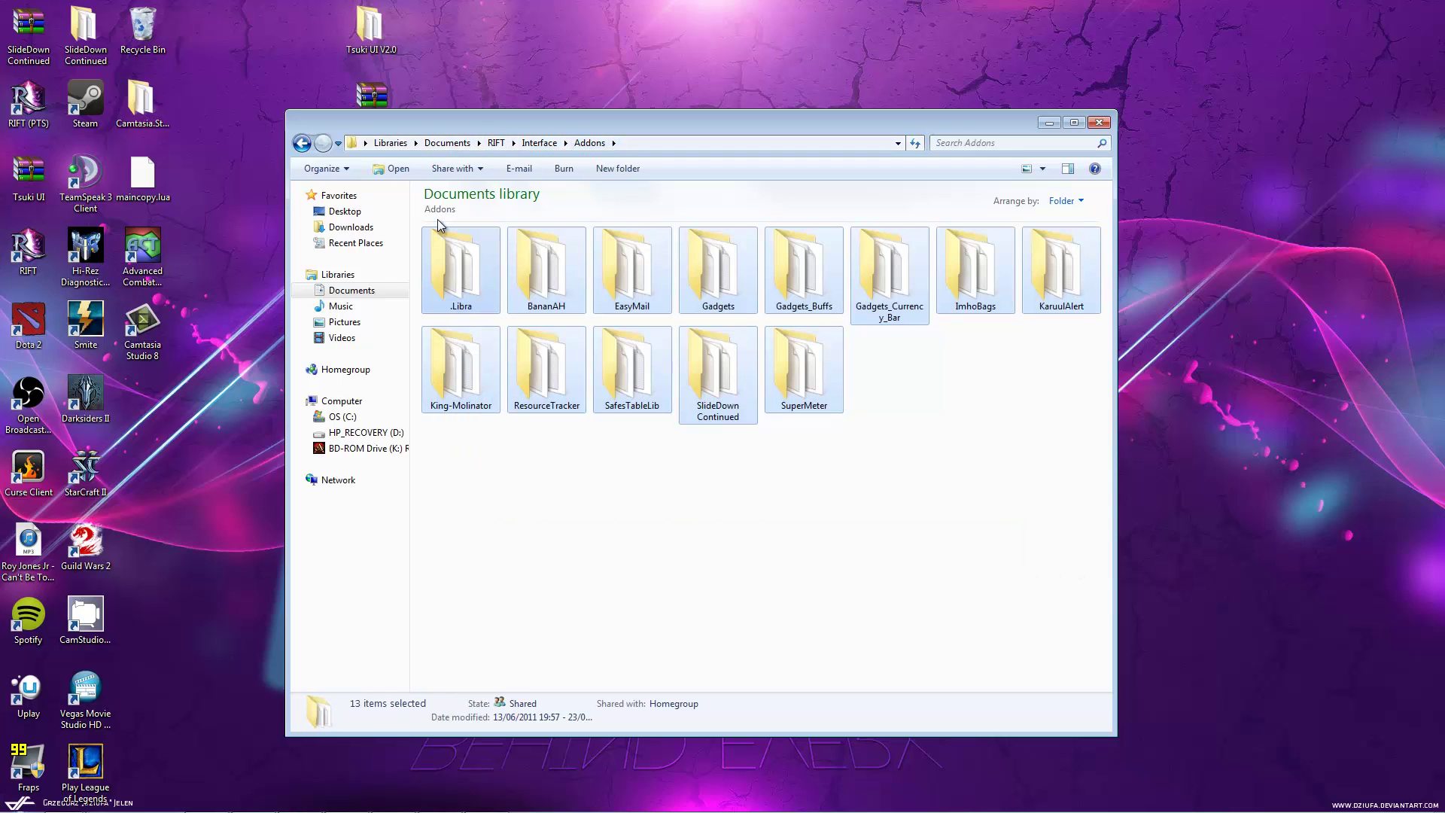
Open the Tsuki UI V2.0 folder from the desktop and examine its Saved resolution folders and the matching 1600x900.dat and Tsukui.dat files.
double_click(369, 45)
left_click_drag(600, 101, 648, 454)
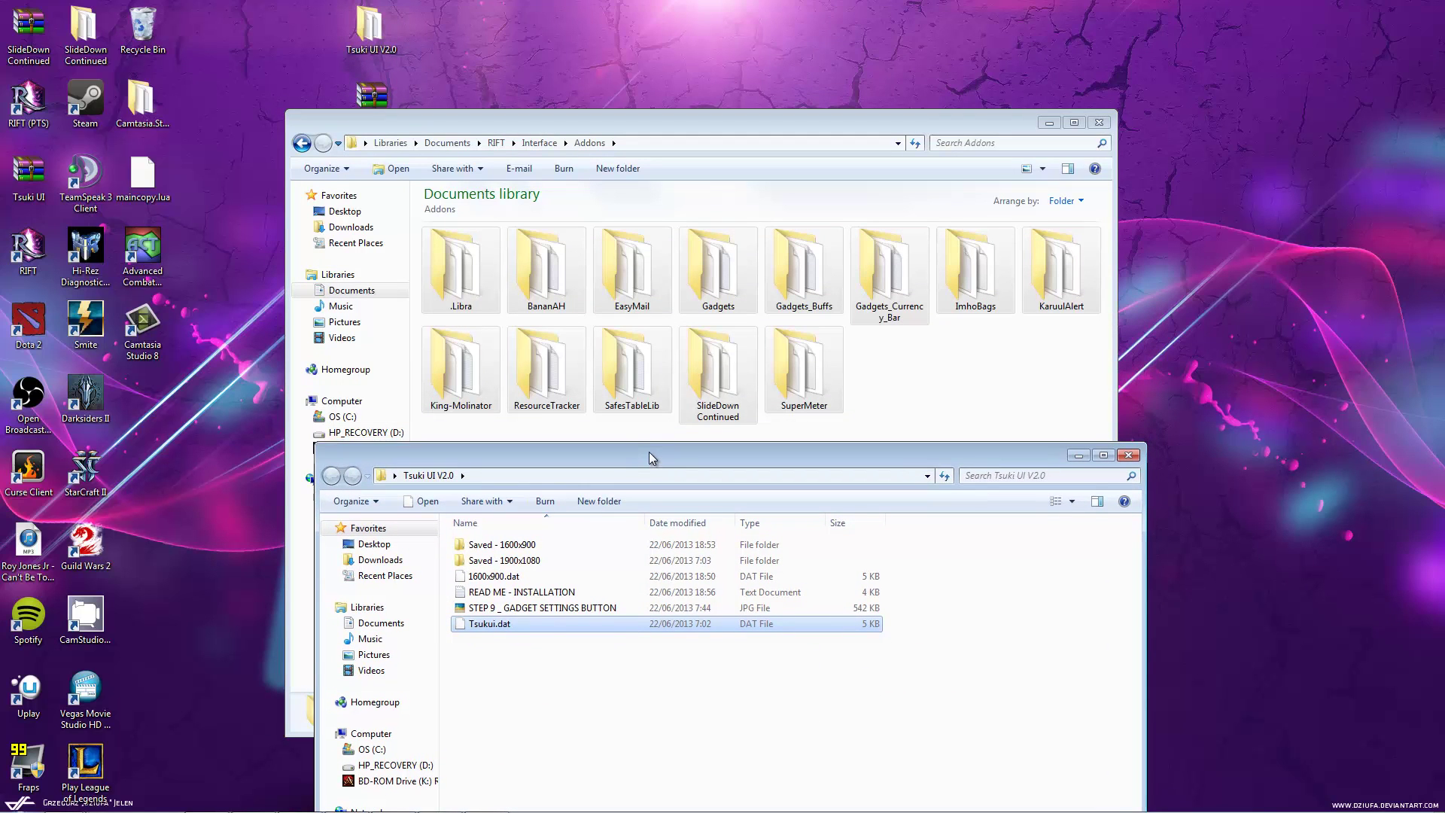
left_click(527, 544)
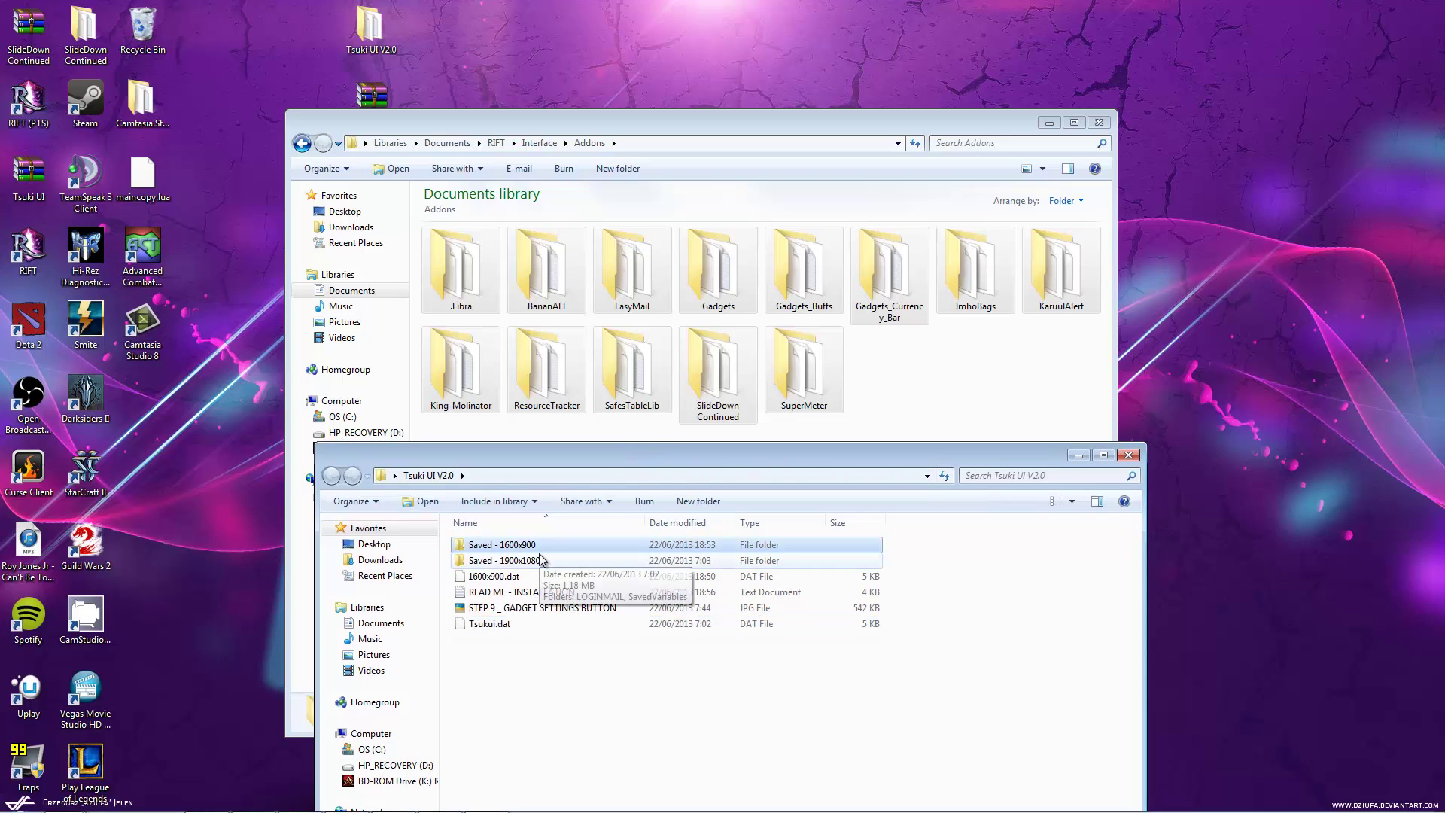
left_click(541, 559)
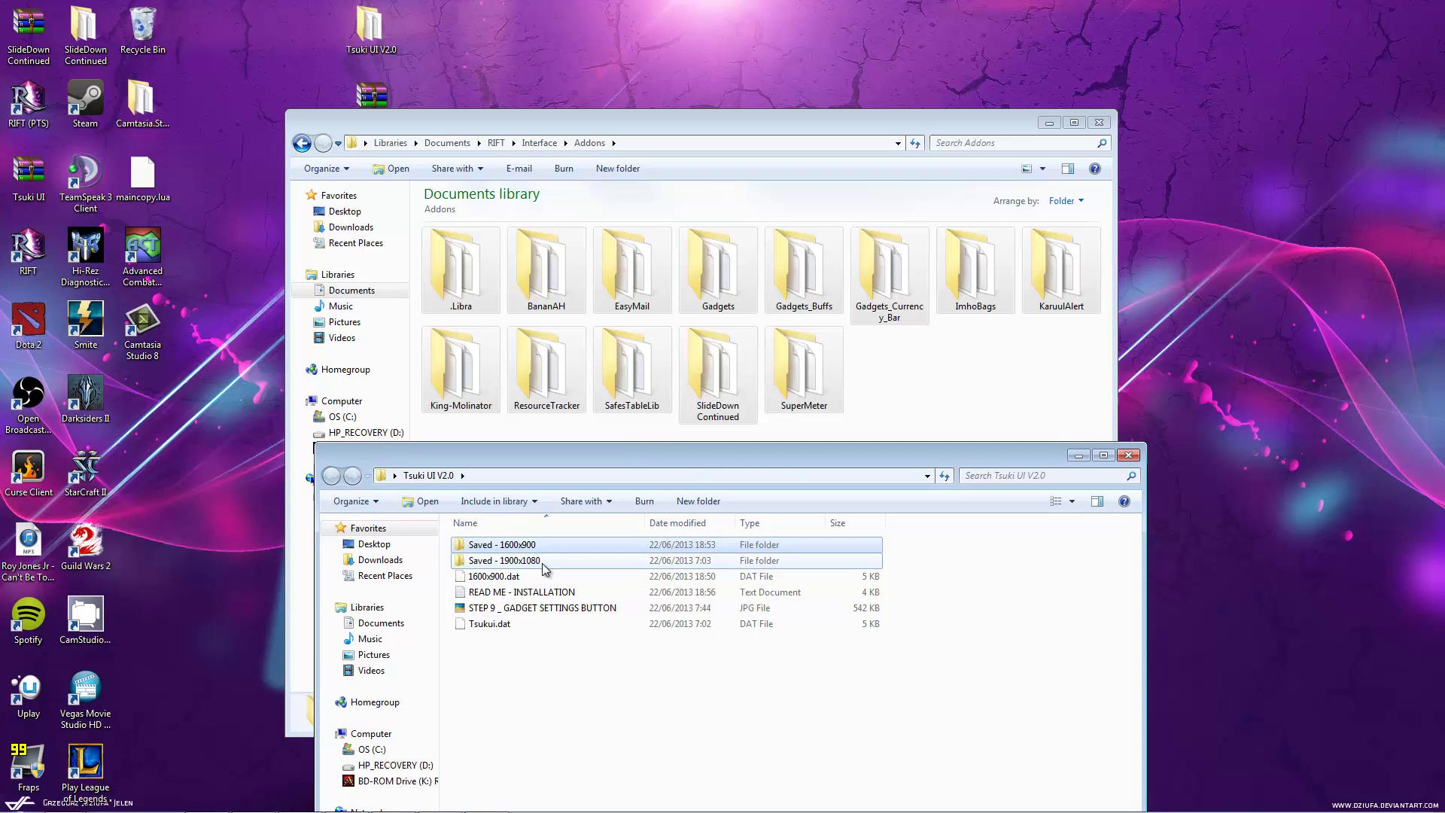
left_click(540, 576)
left_click(536, 624)
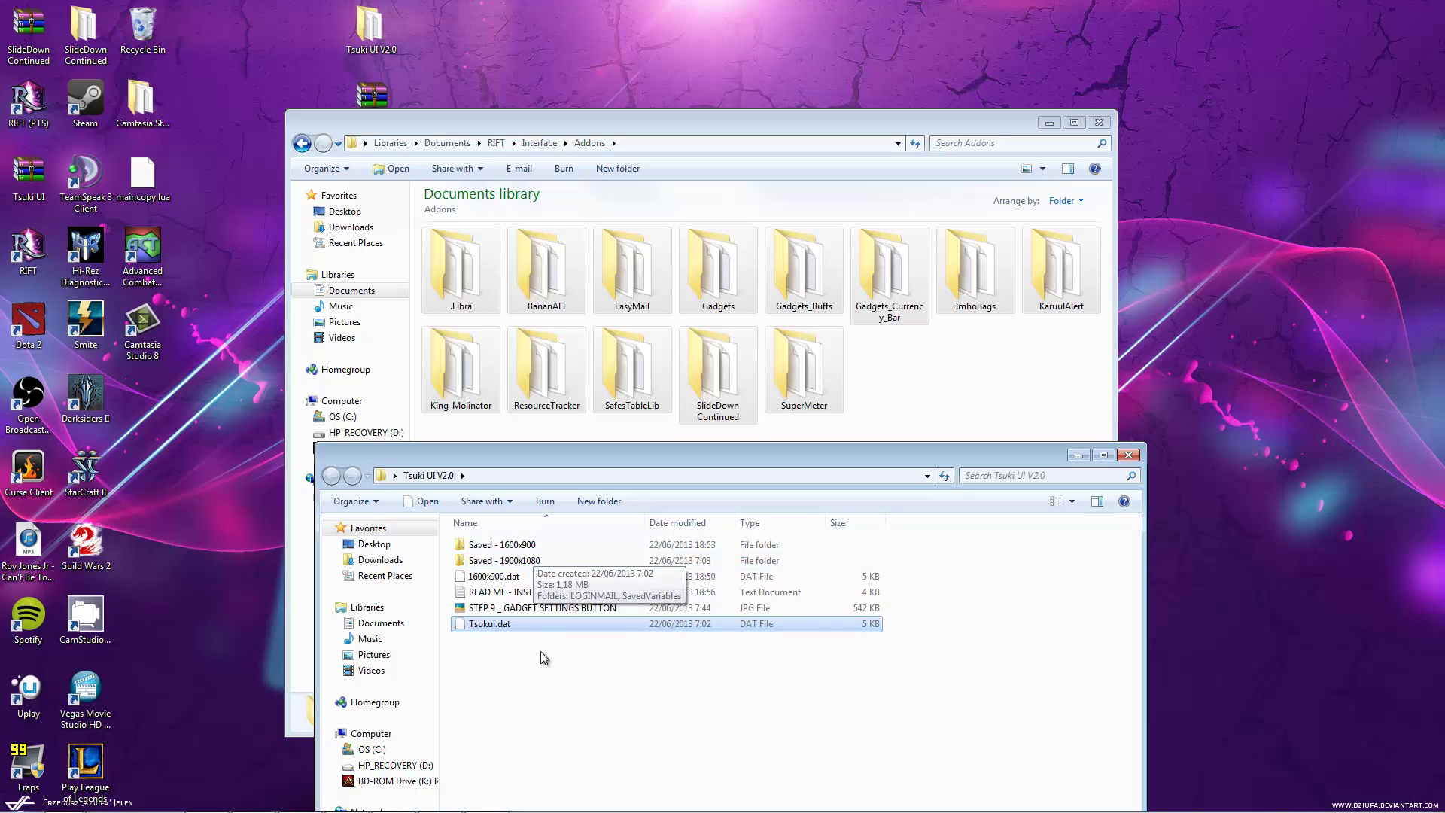
left_click(542, 544)
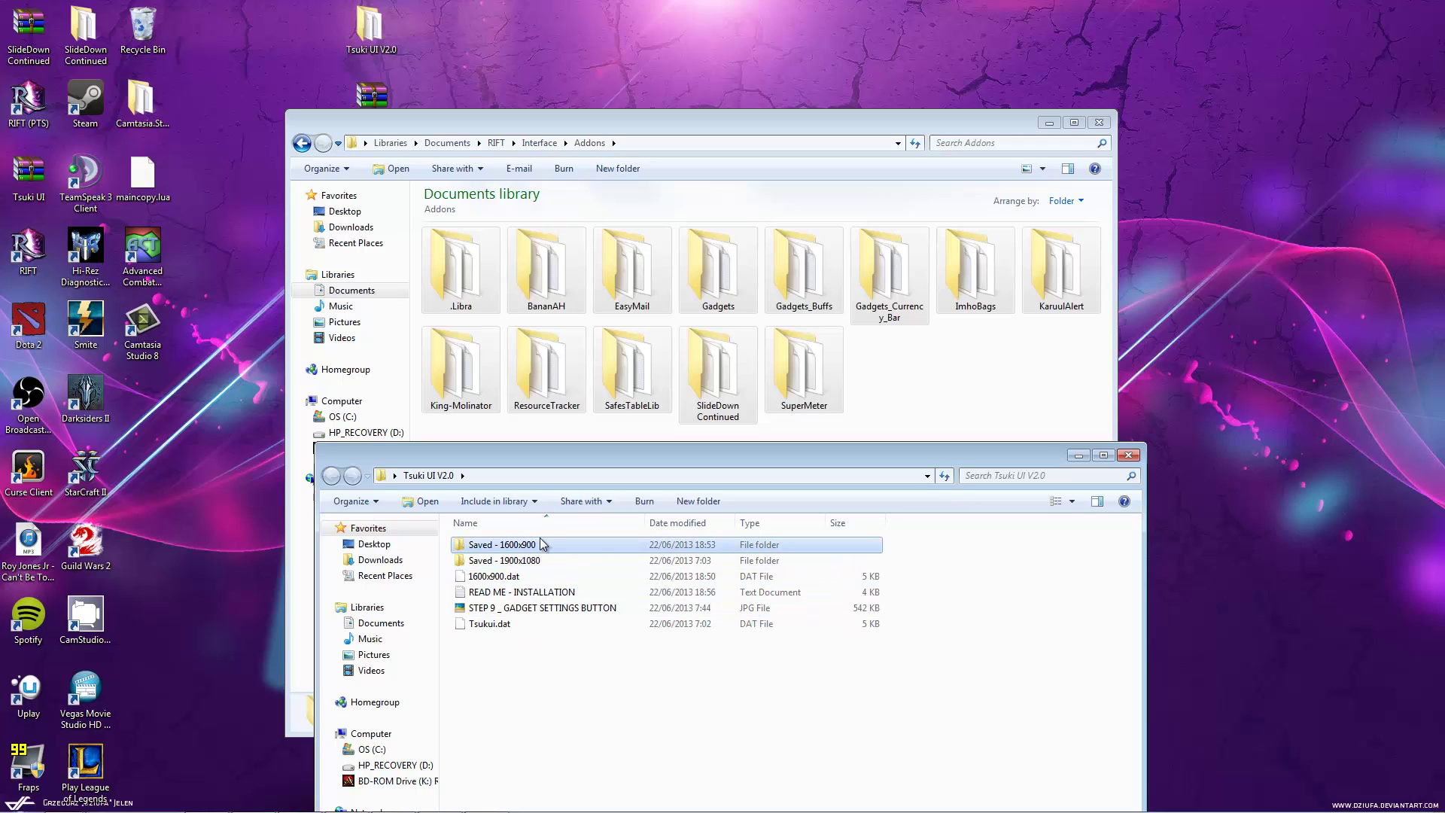
left_click(531, 577)
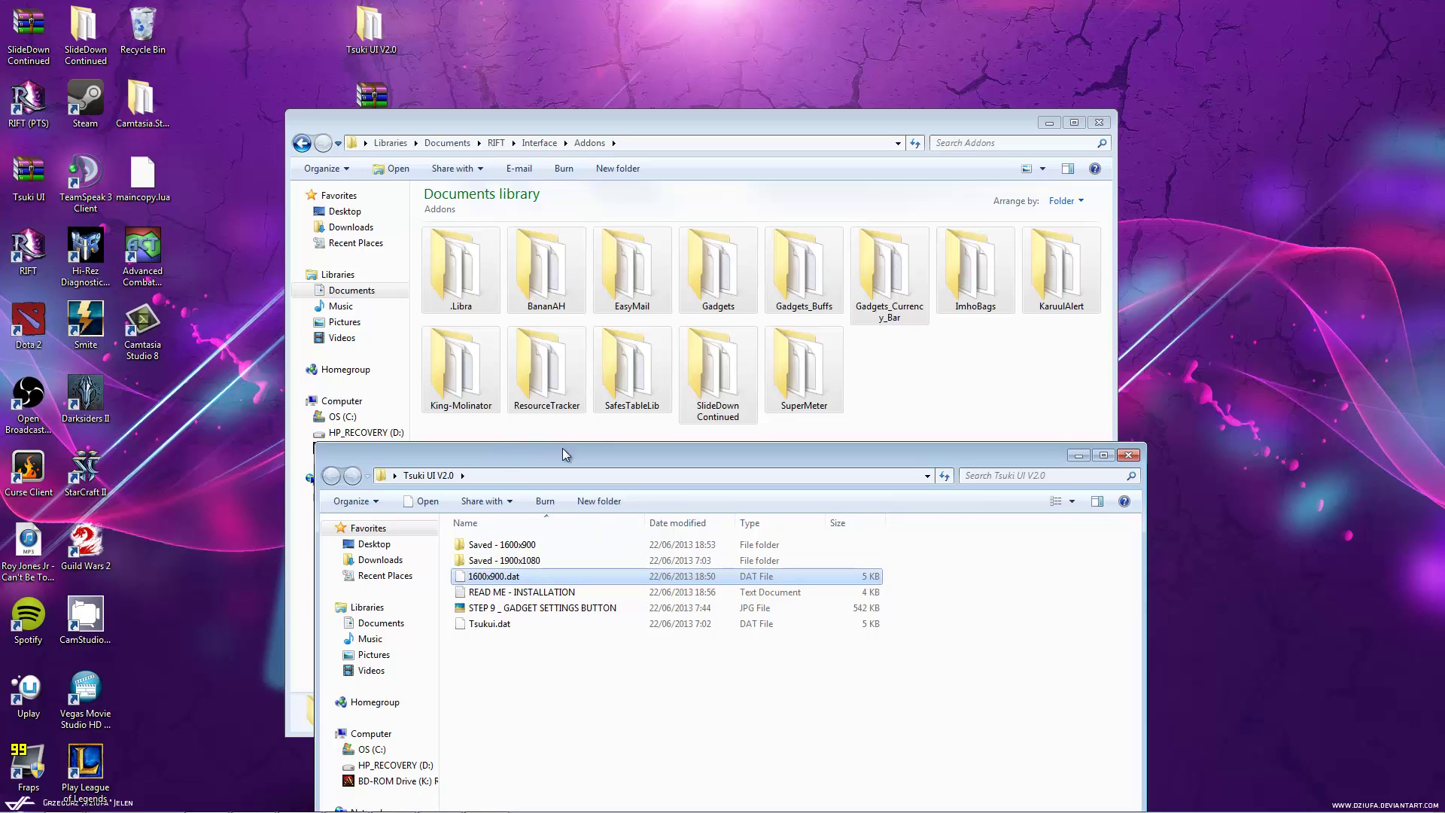
Go up to RIFT's Interface folder and check the Saved and Saved-BackUp folders.
left_click(531, 144)
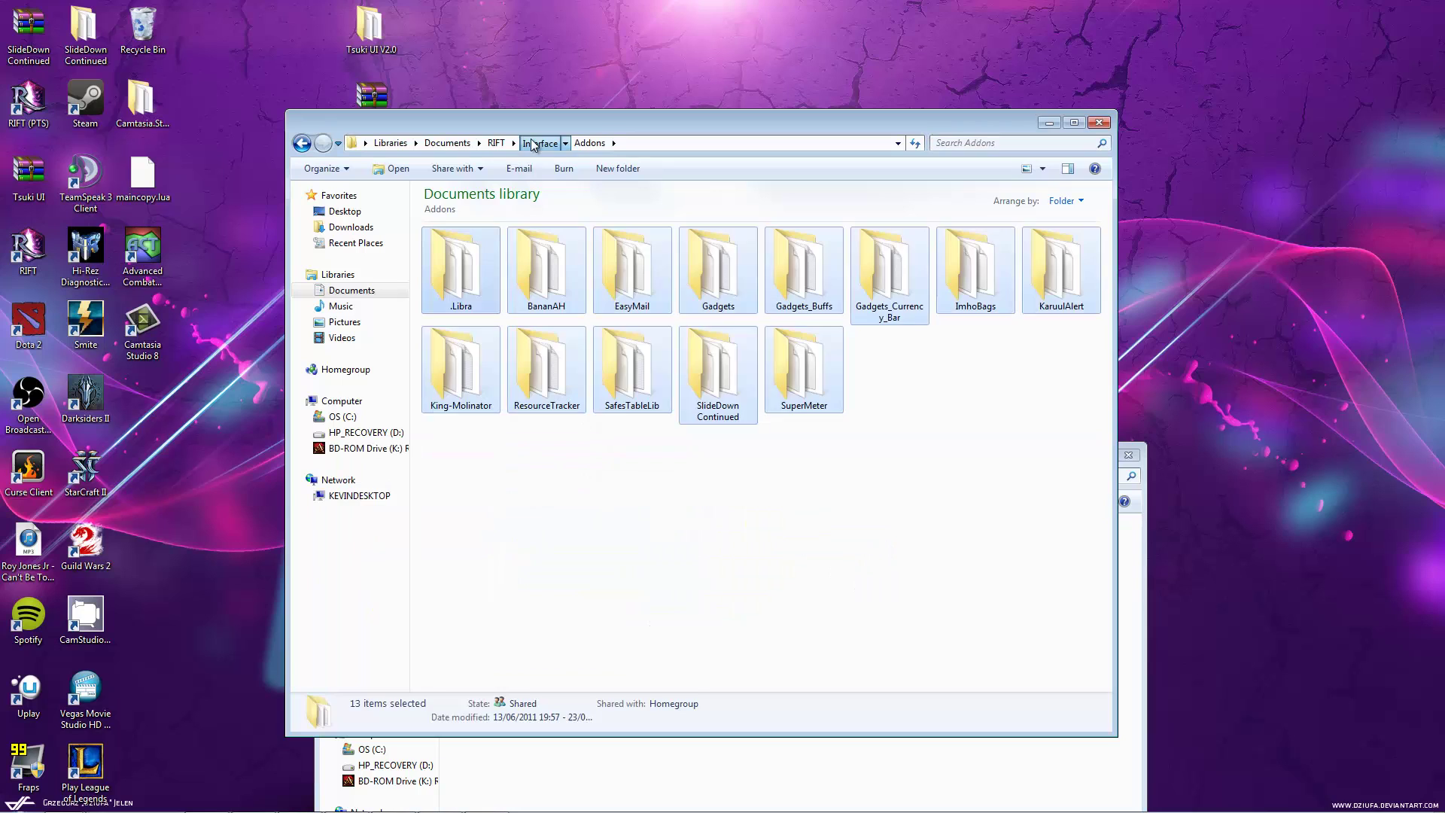
left_click(541, 267)
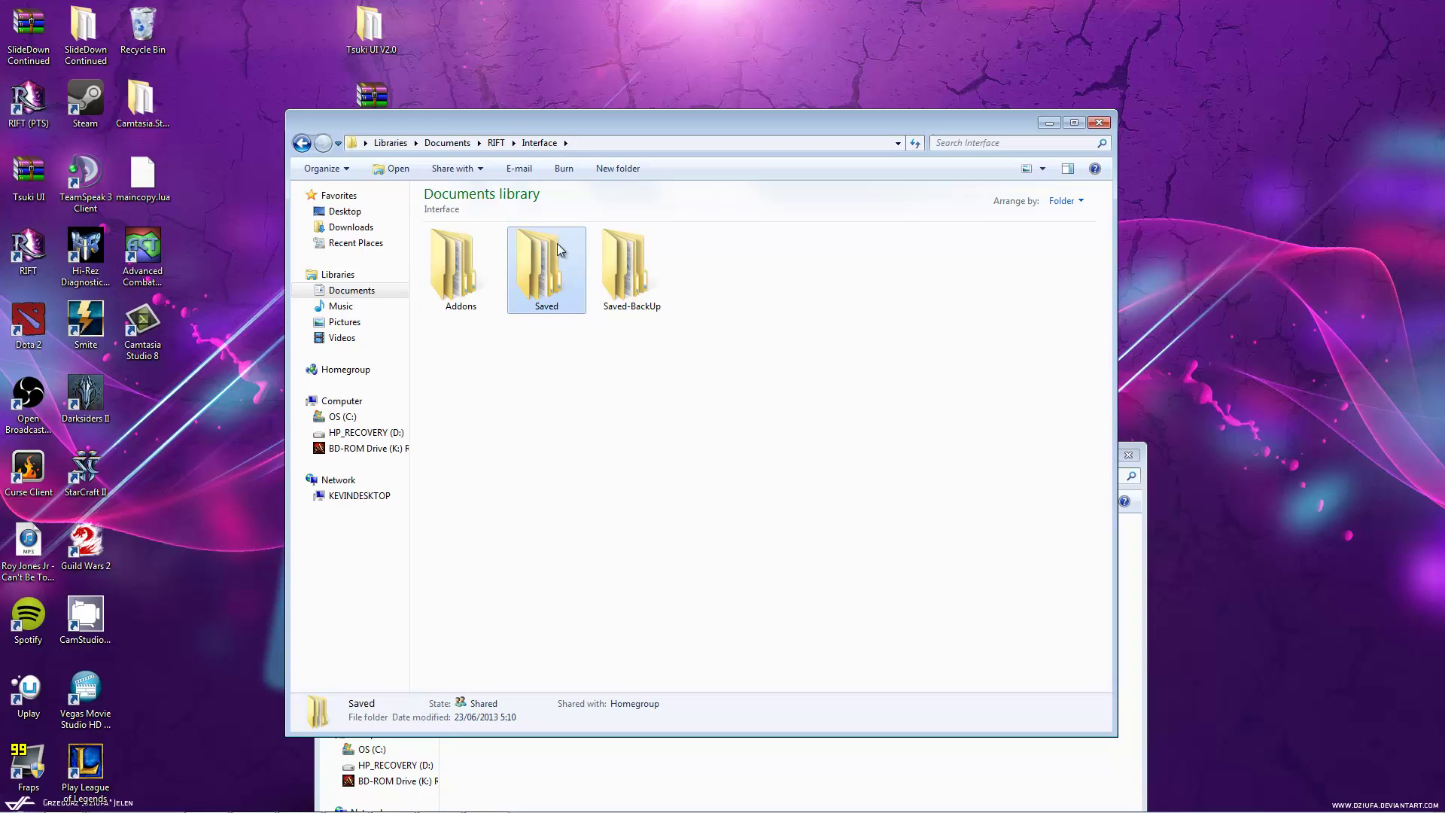
left_click(638, 274)
left_click(534, 277)
right_click(534, 277)
left_click(599, 635)
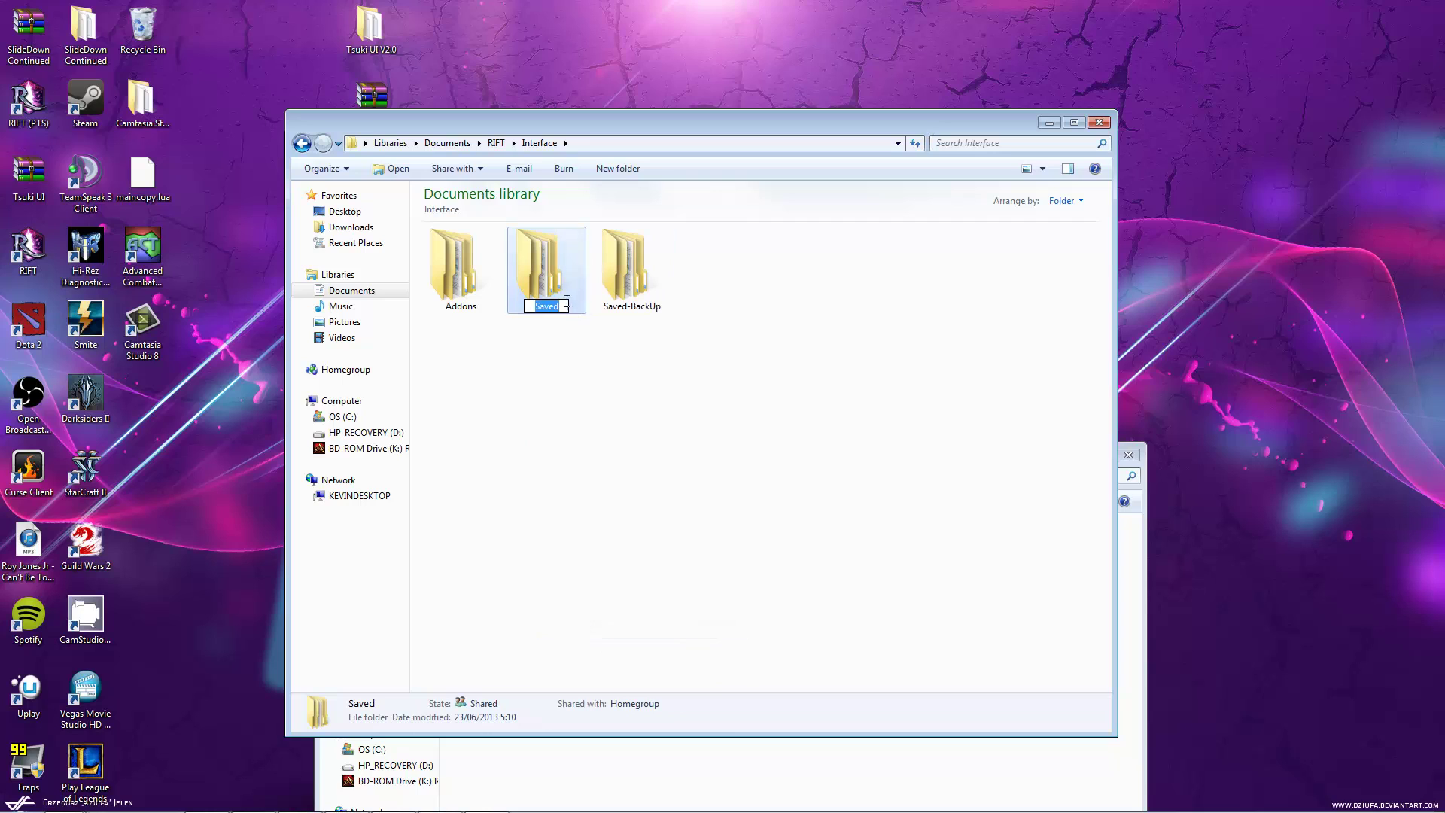
left_click(684, 323)
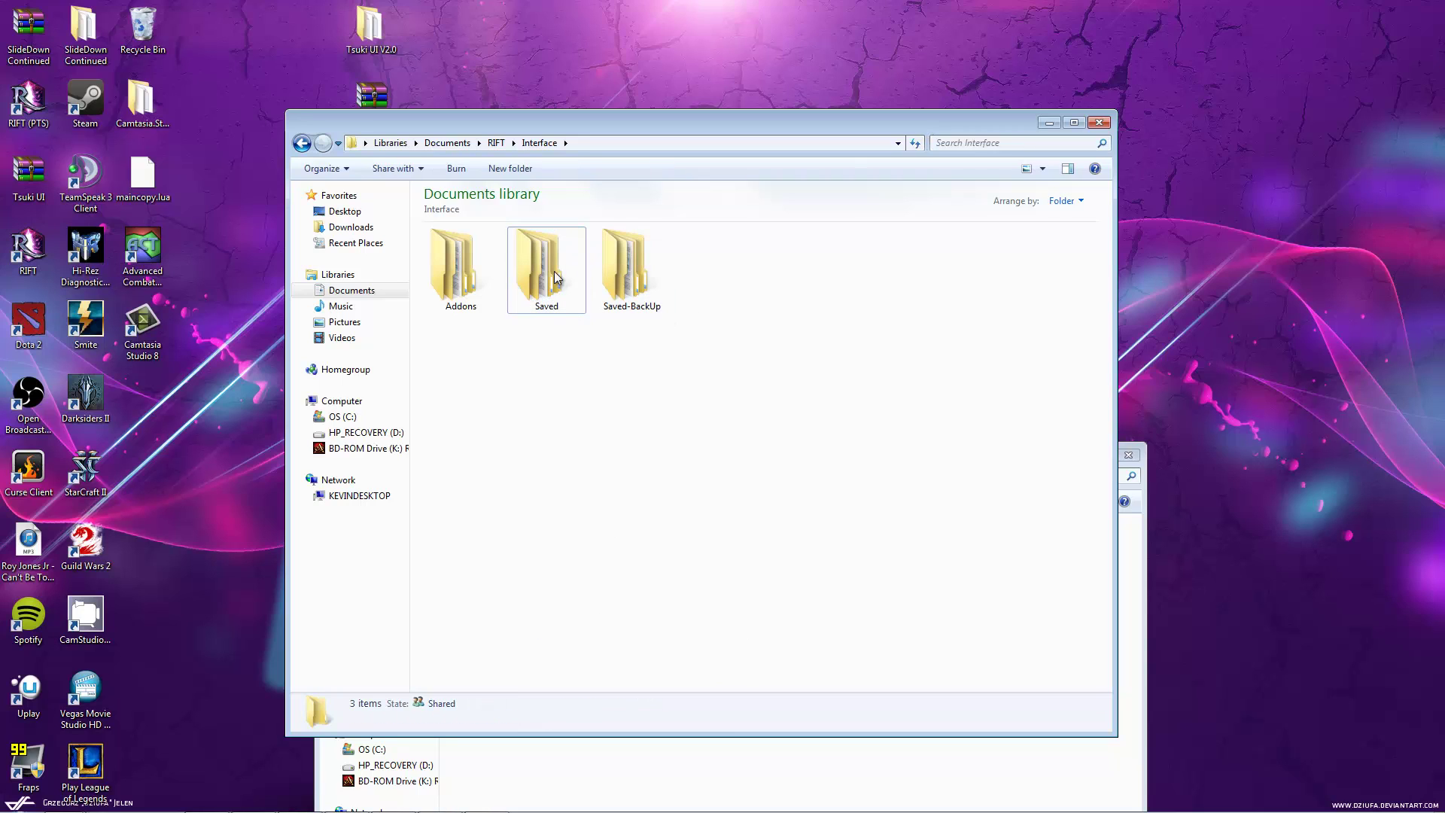
Compare the Saved folder in Interface with the resolution-specific Saved folders in Tsuki UI V2.0.
left_click(551, 276)
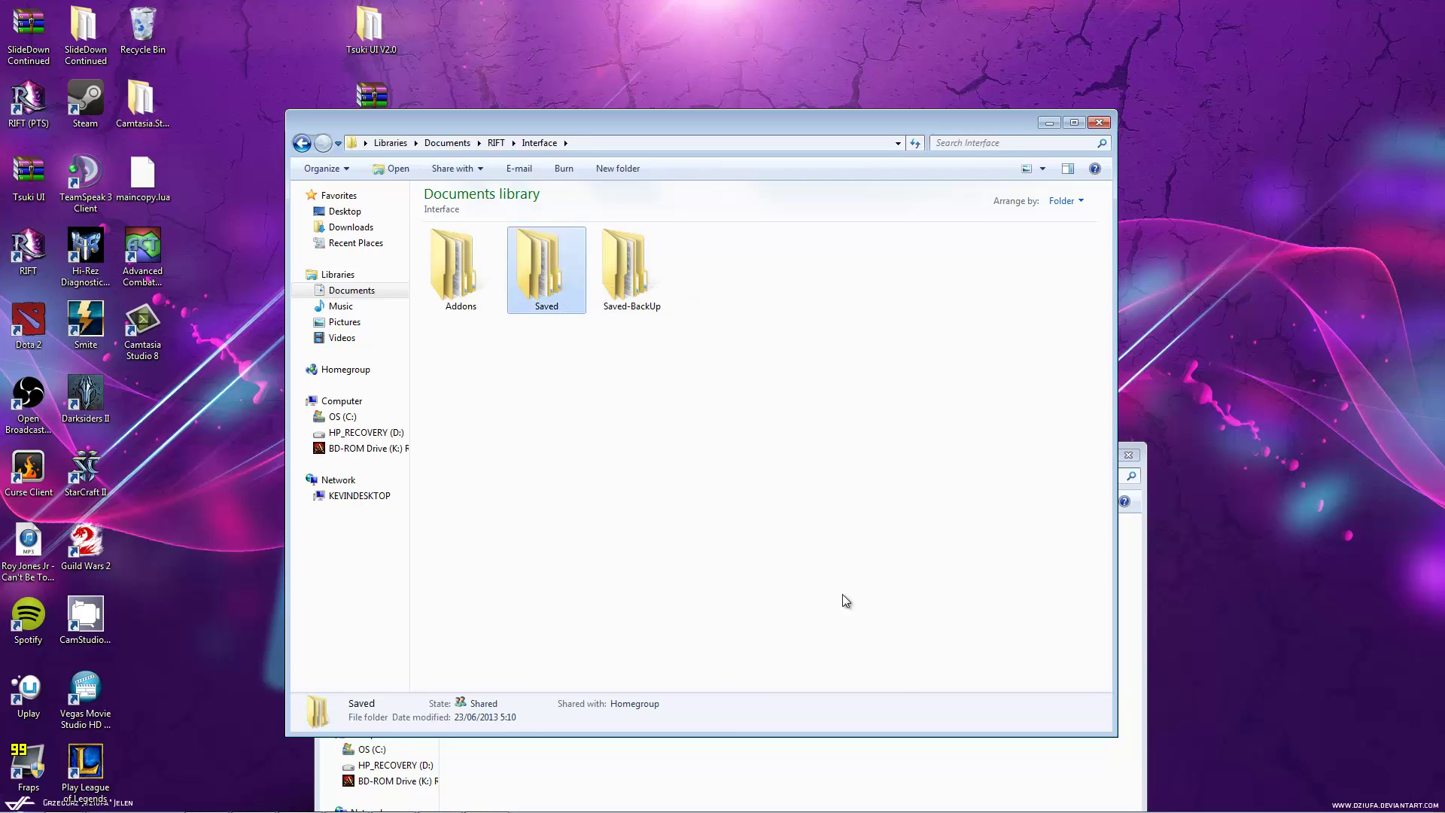
left_click(821, 748)
left_click(561, 559)
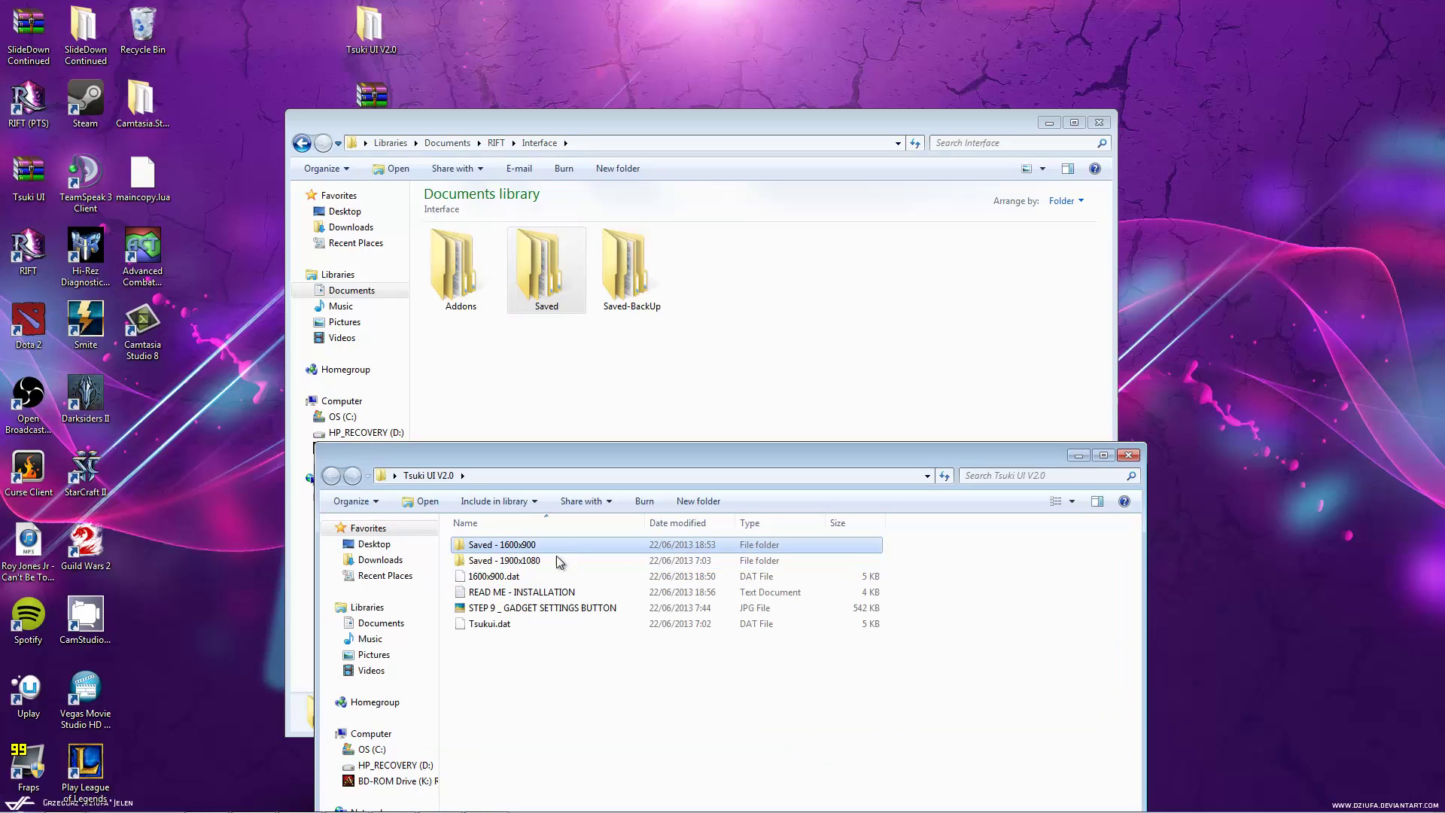
left_click(535, 377)
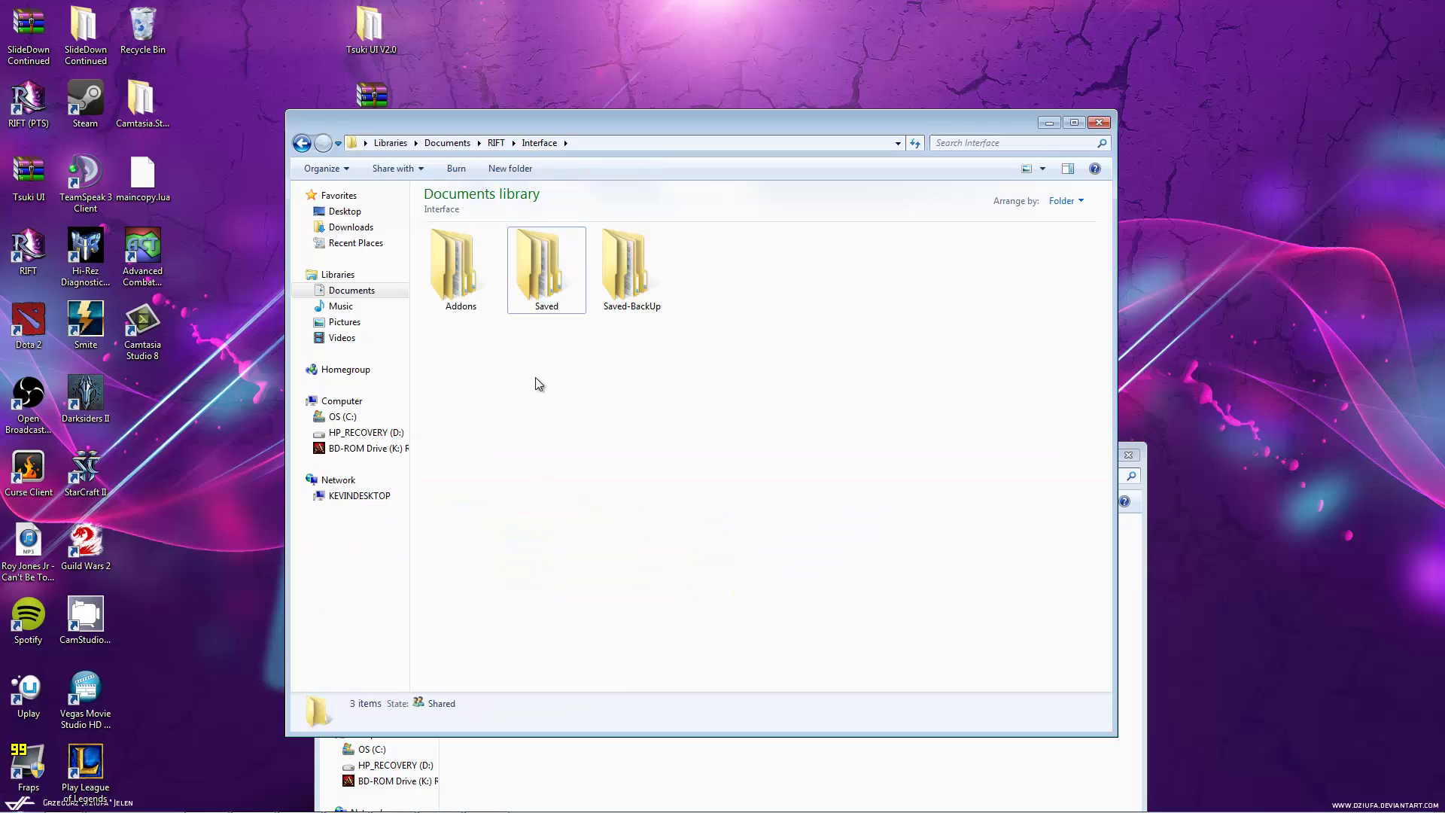
right_click(545, 284)
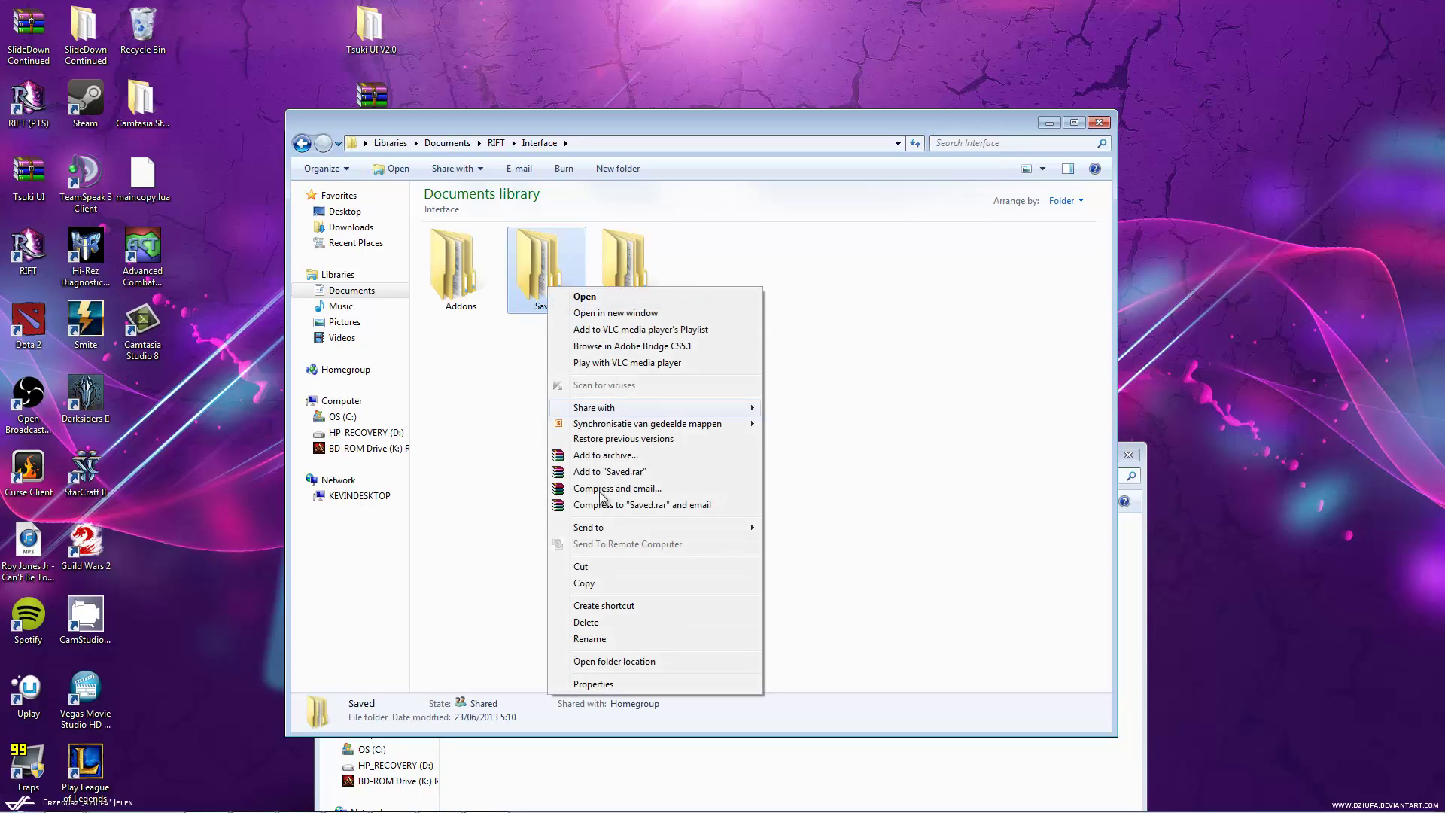
left_click(590, 638)
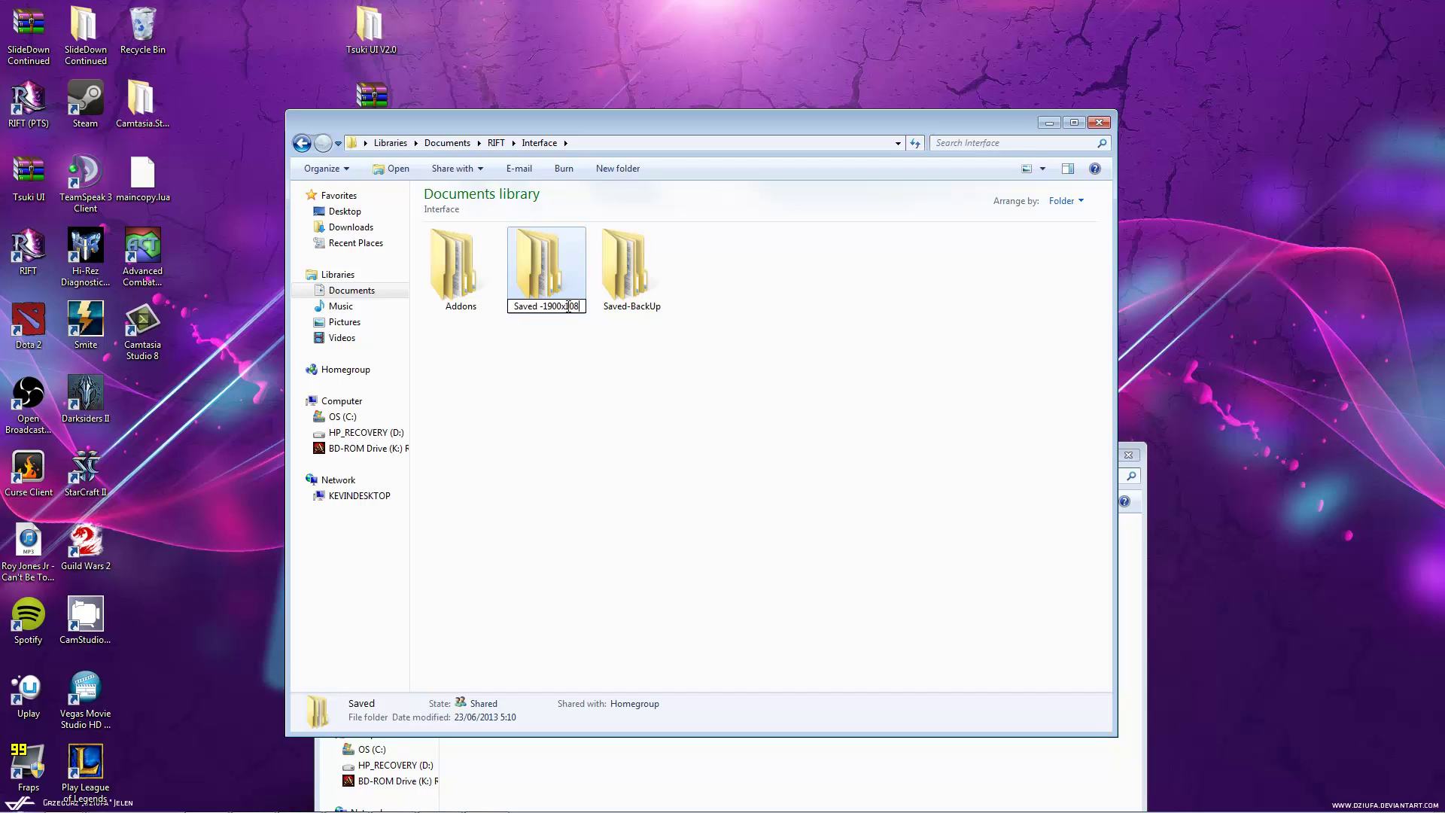
right_click(566, 306)
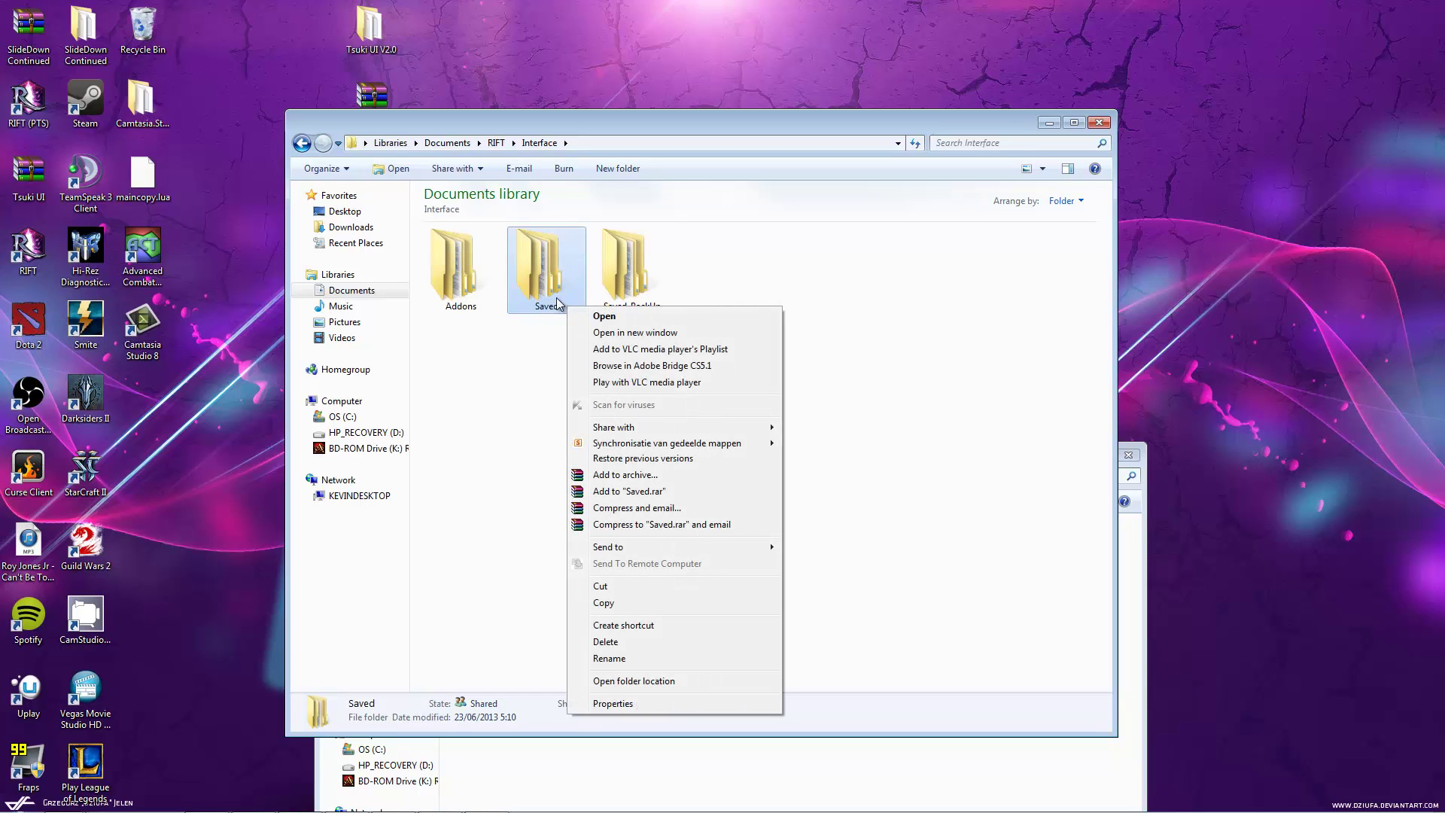
Examine the LOGINMAIL, SHARDNAME and CHARACTERNAME folders nested inside the Saved folder, then return to the Interface folder.
double_click(551, 299)
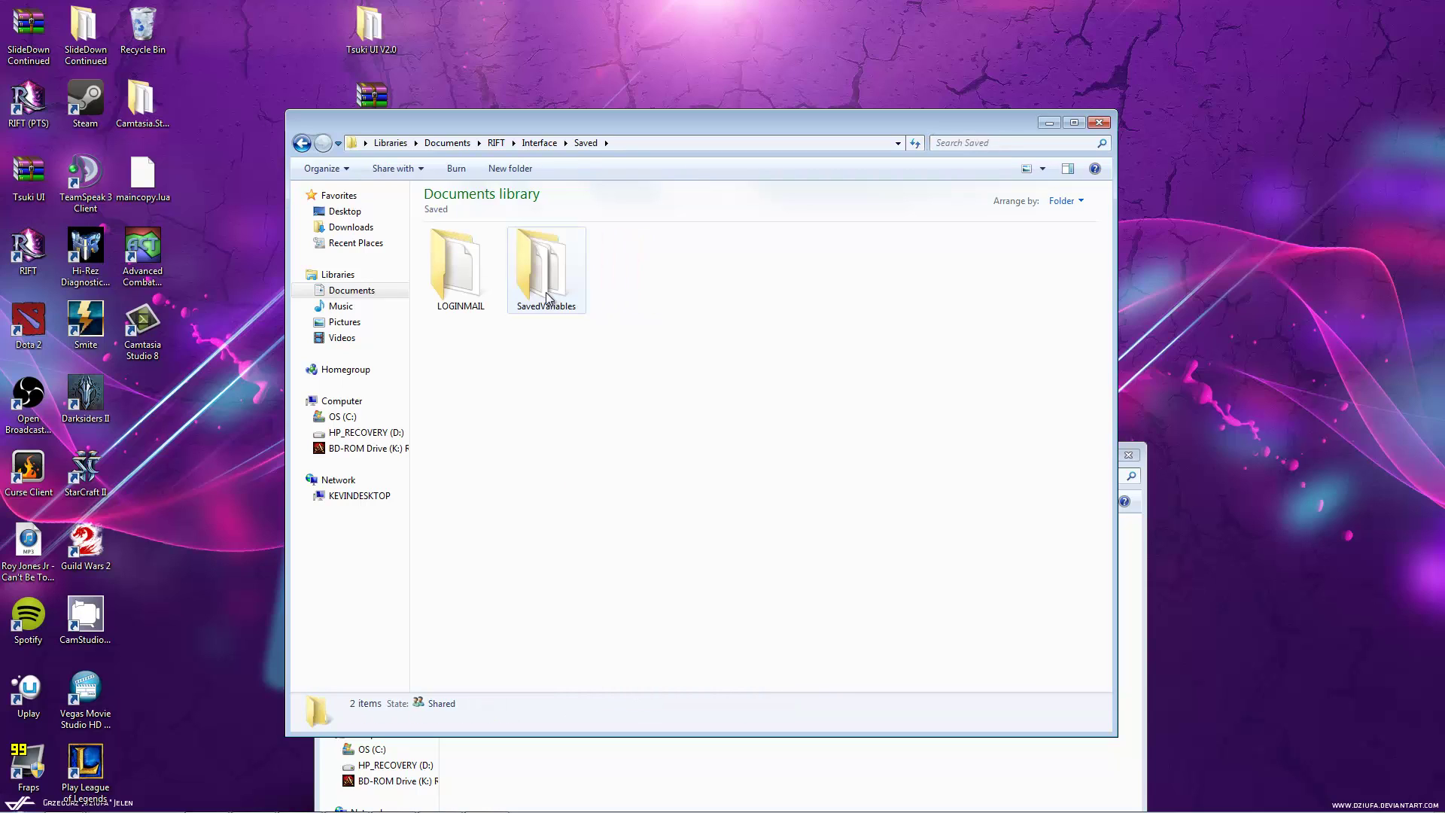
left_click(461, 282)
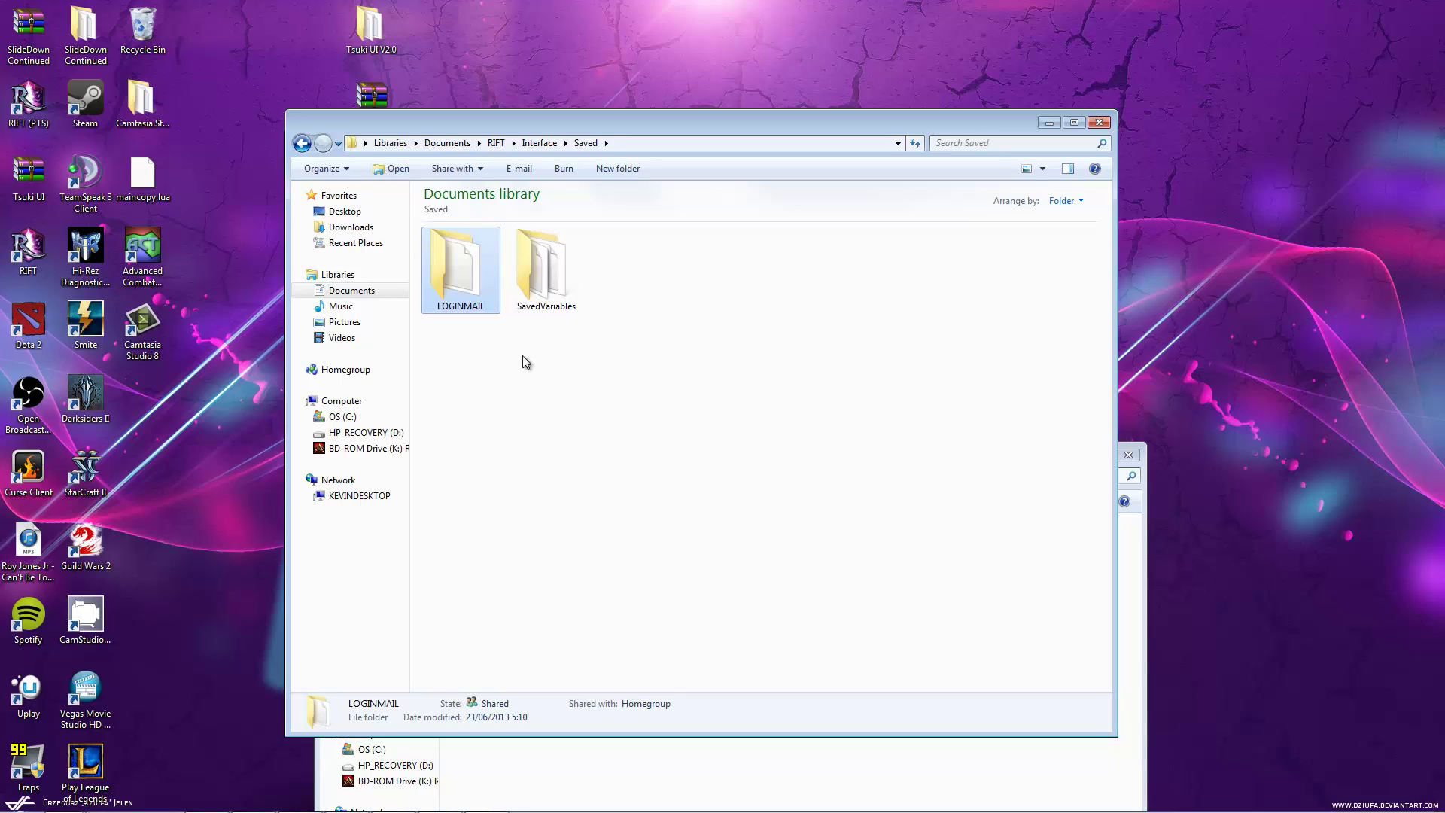
double_click(463, 292)
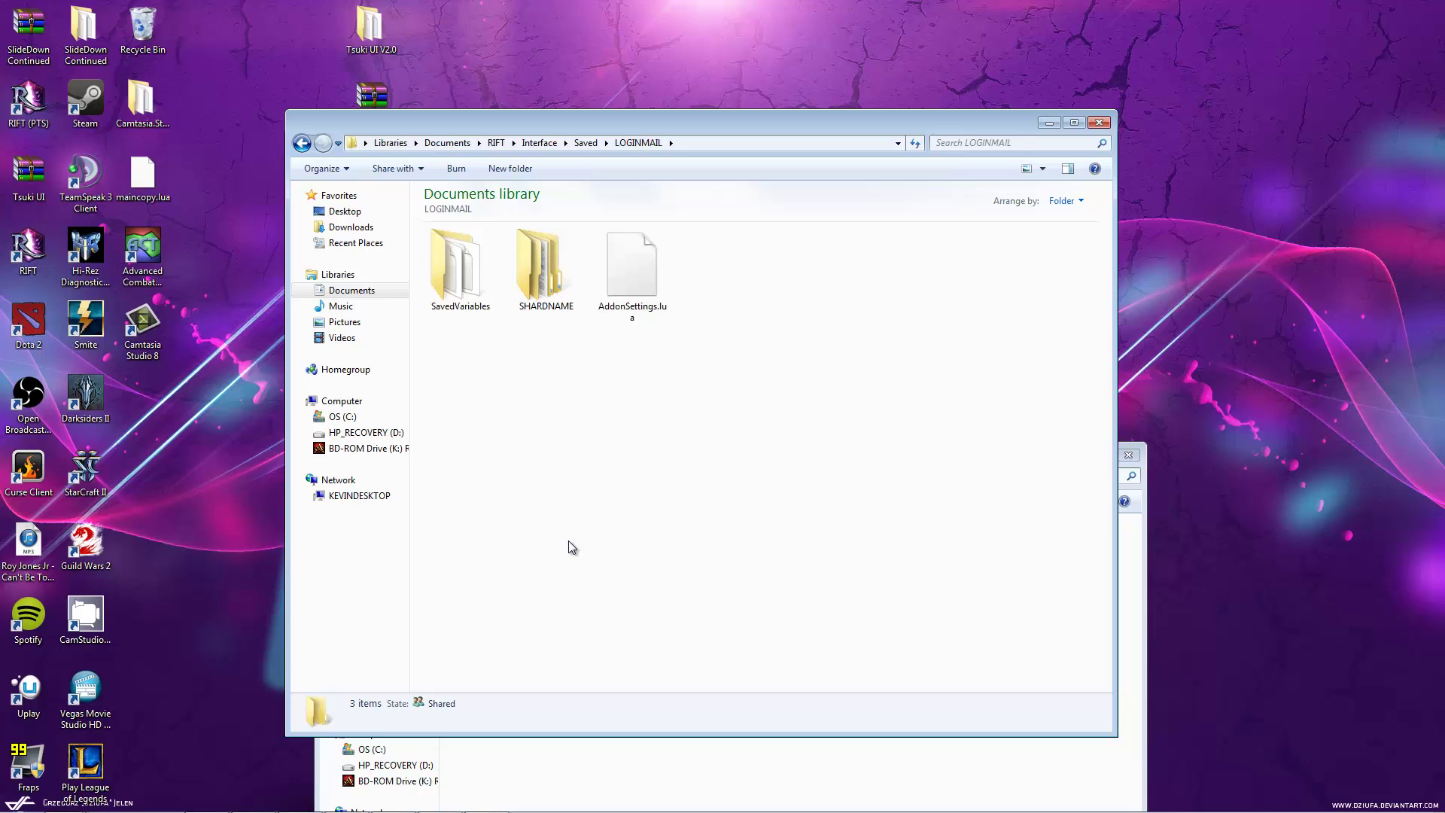
left_click(550, 293)
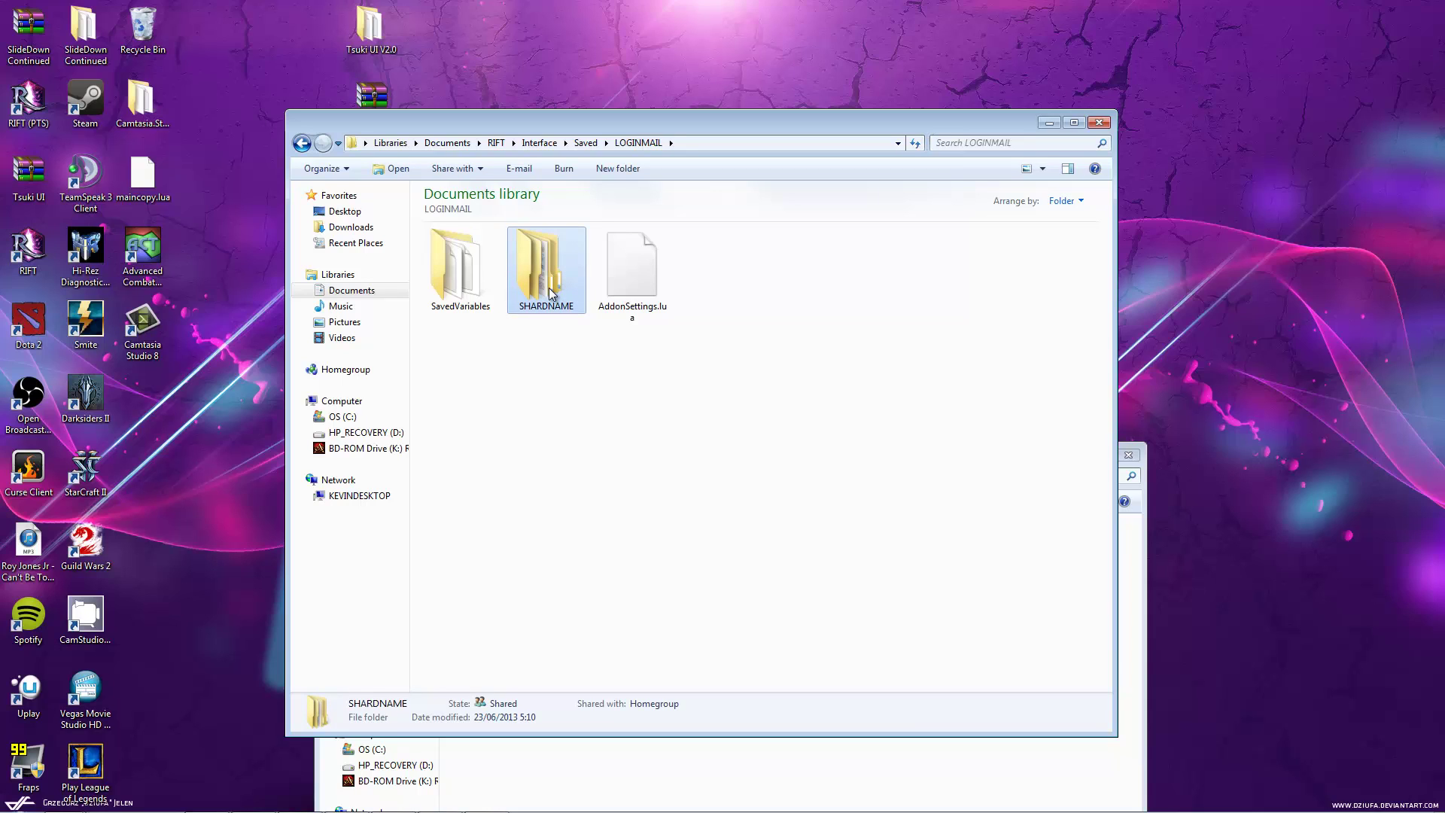
double_click(550, 294)
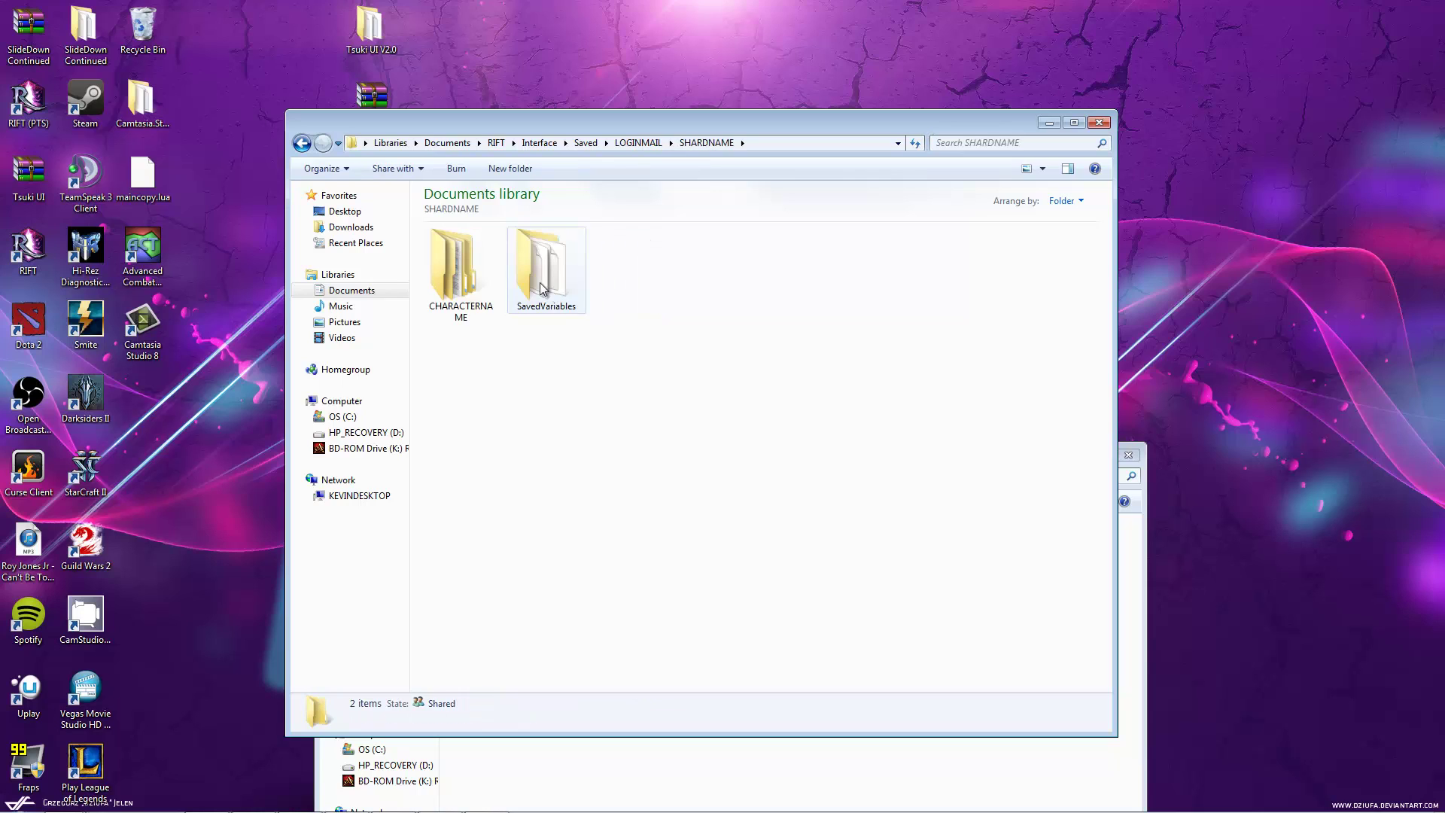
left_click(475, 292)
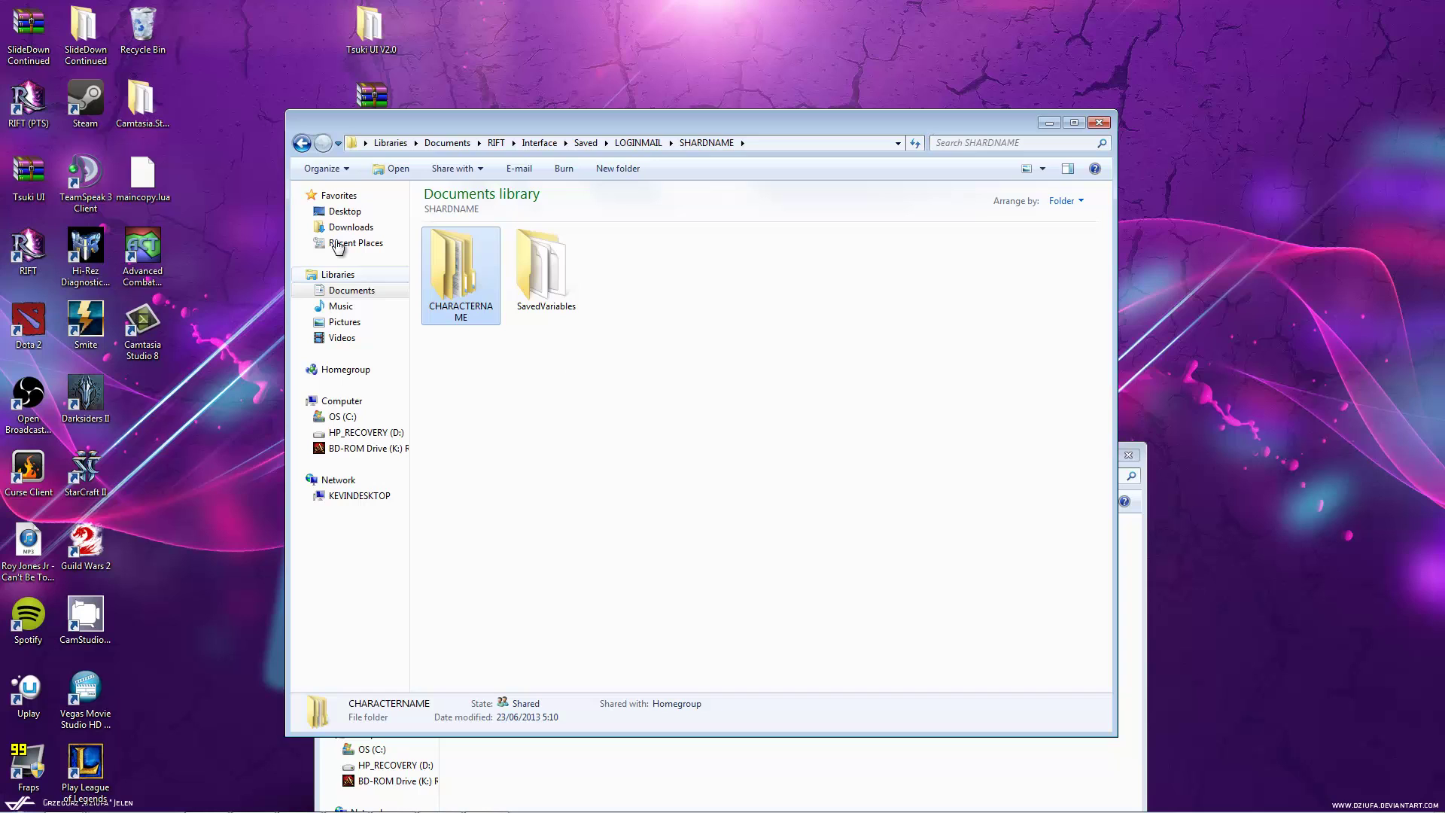
left_click(302, 143)
left_click(303, 143)
left_click(302, 143)
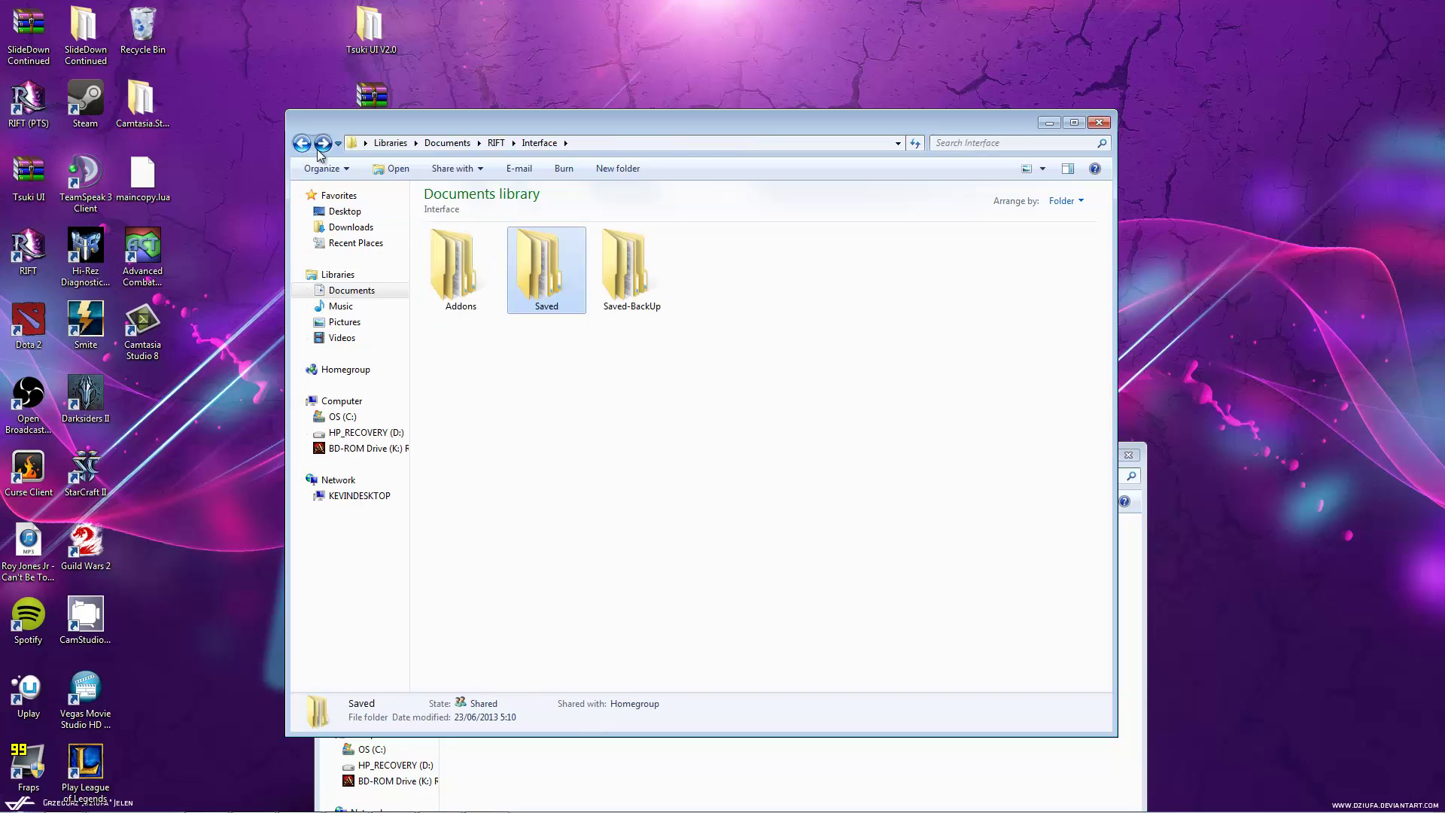
Close the Interface folder and review the Saved - 1900x1080 folder and the 1600x900.dat and Tsukui.dat files in Tsuki UI V2.0.
left_click(1105, 123)
left_click_drag(760, 460, 766, 160)
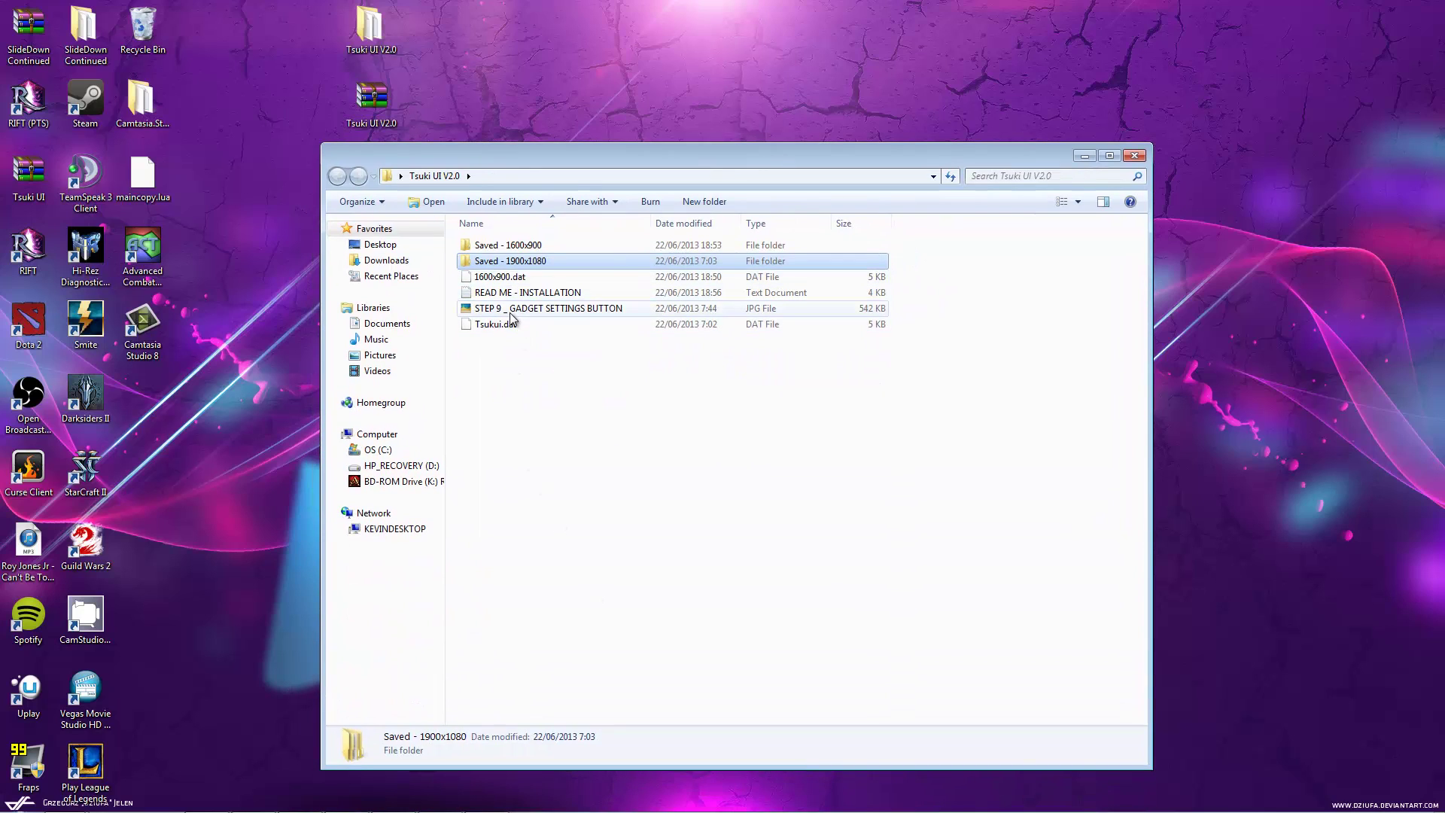
left_click(512, 277)
left_click(509, 326)
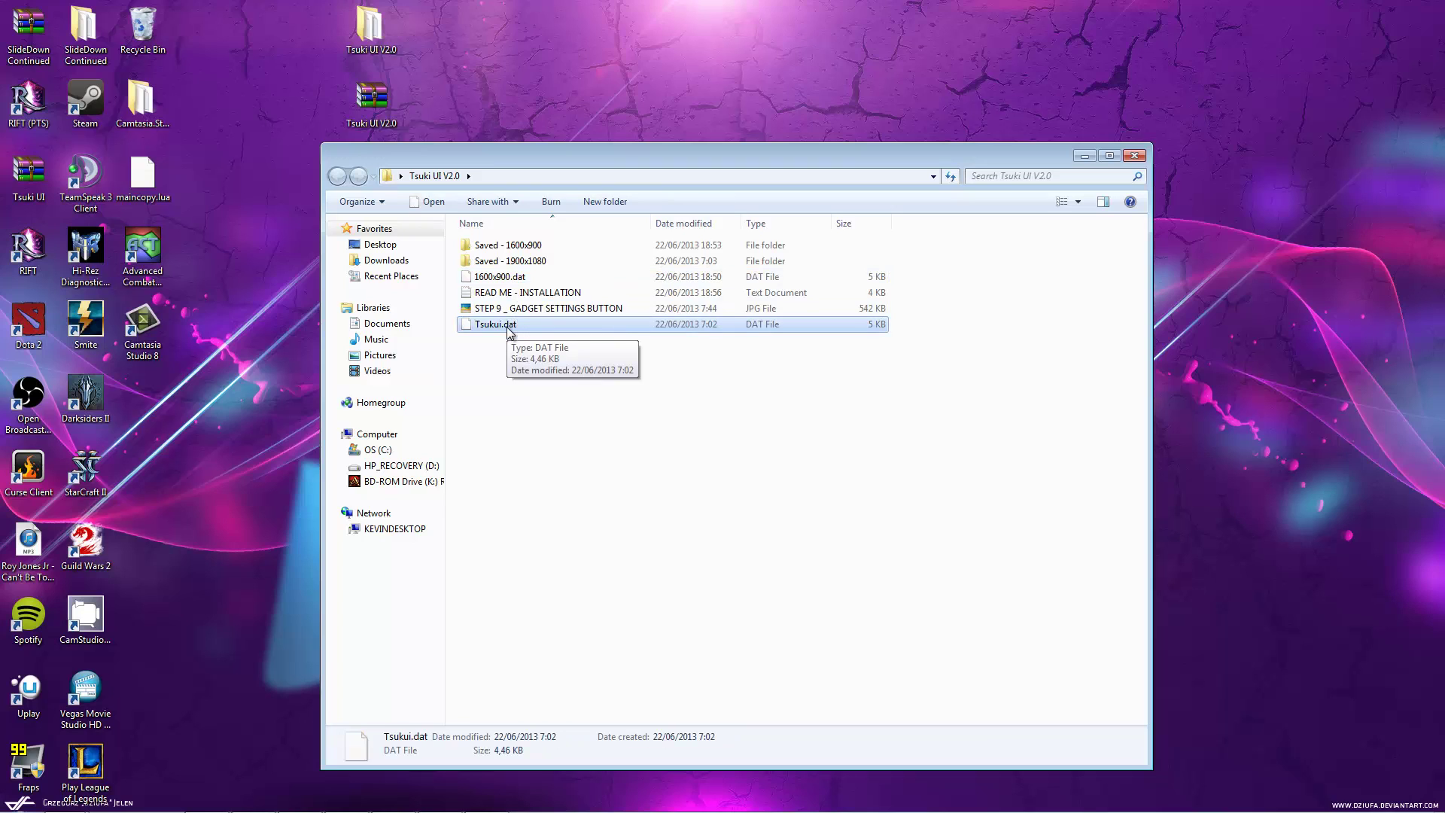
left_click(527, 264)
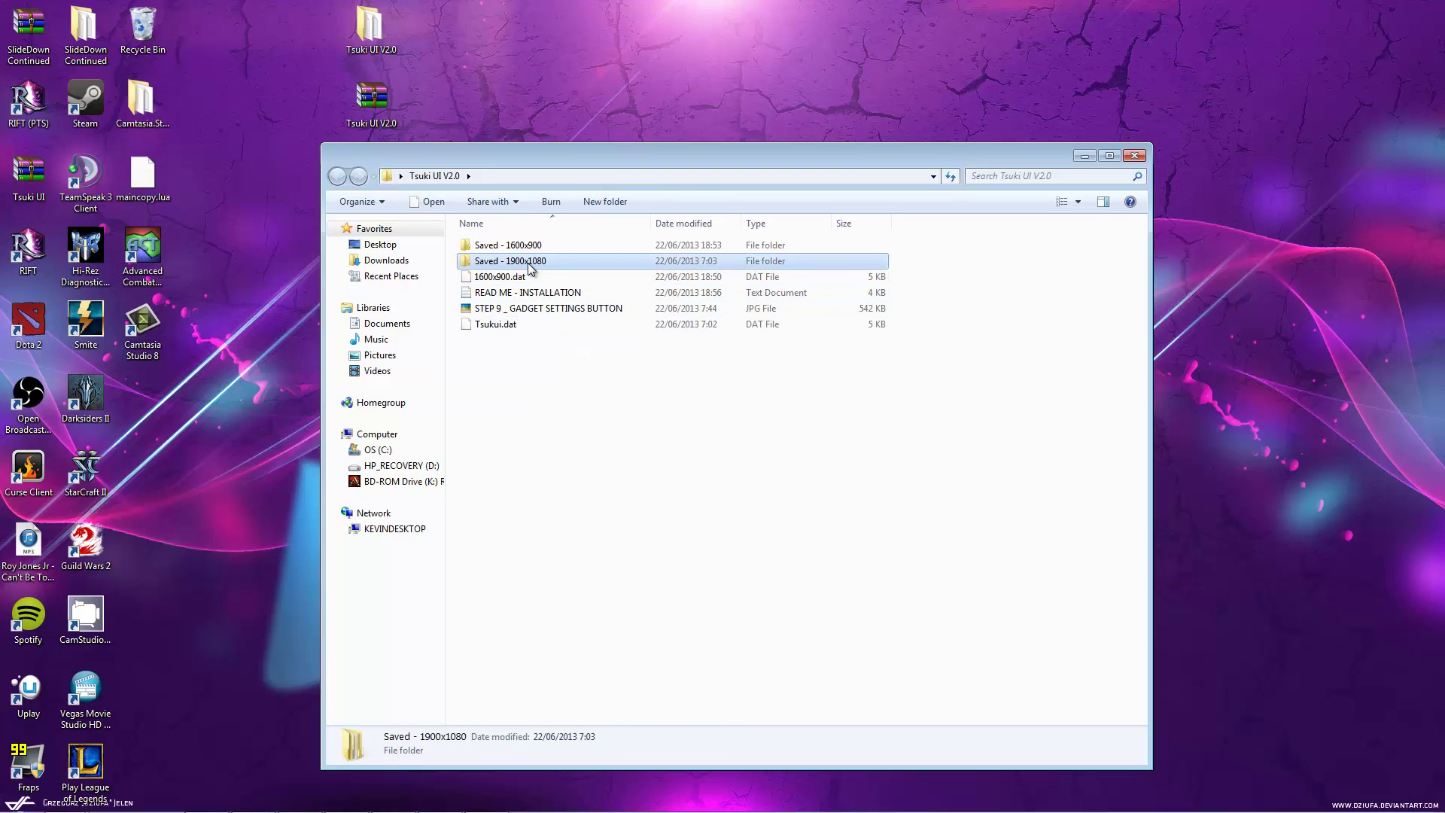
left_click(531, 322)
right_click(532, 325)
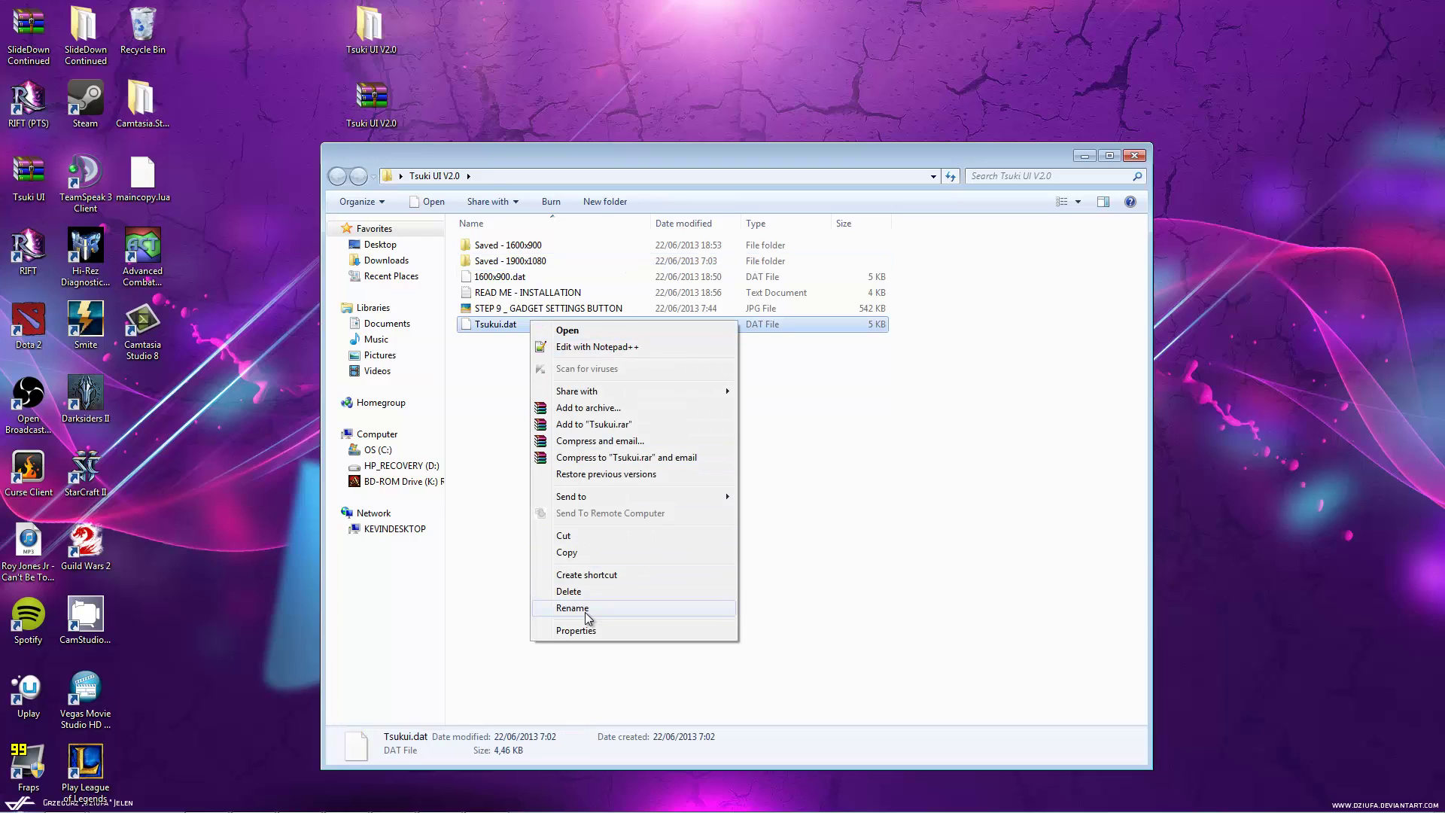
left_click(617, 547)
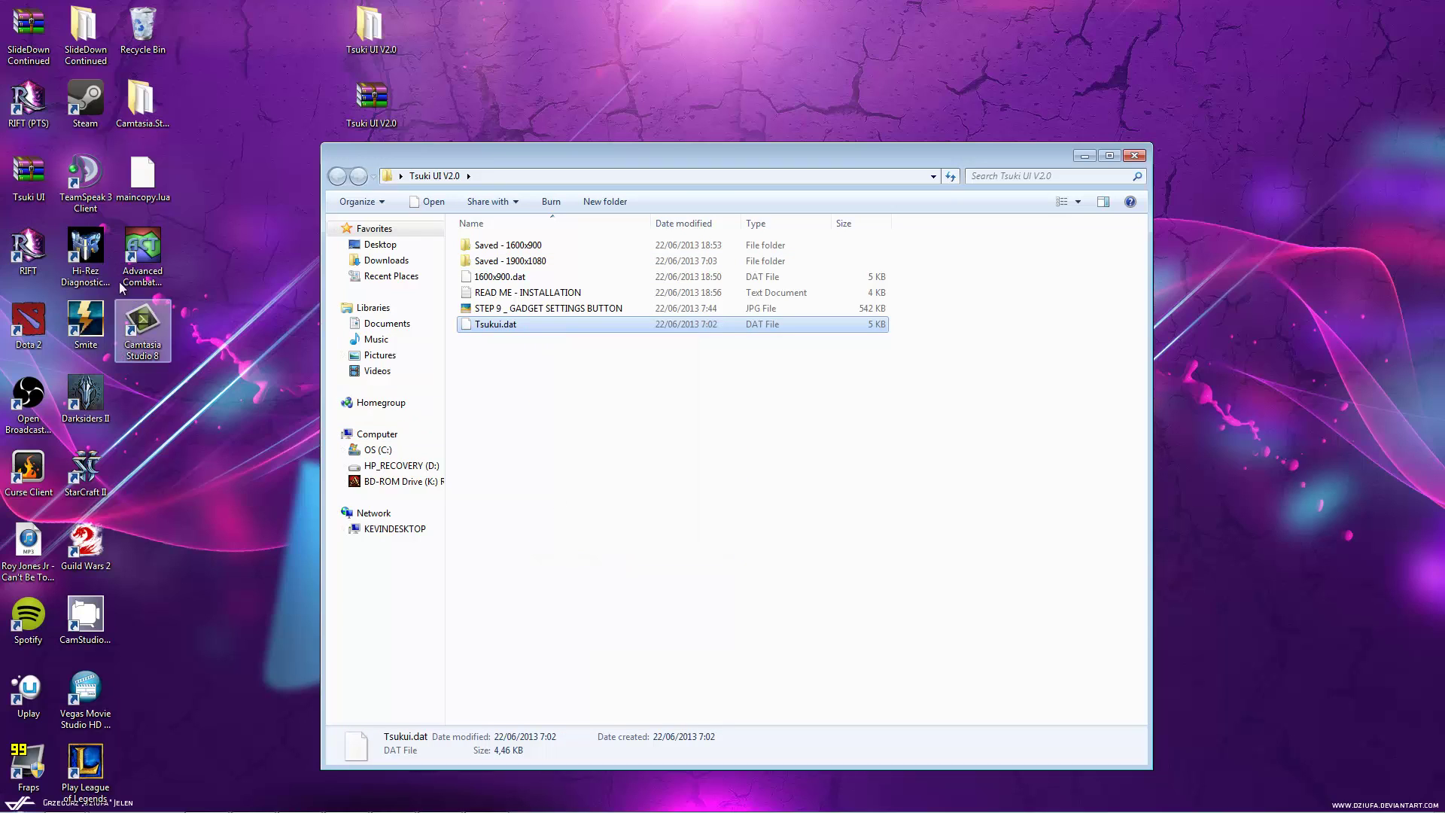
Show the RIFT installation folder through the file location of the desktop's RIFT shortcut, and close it again.
left_click(1086, 160)
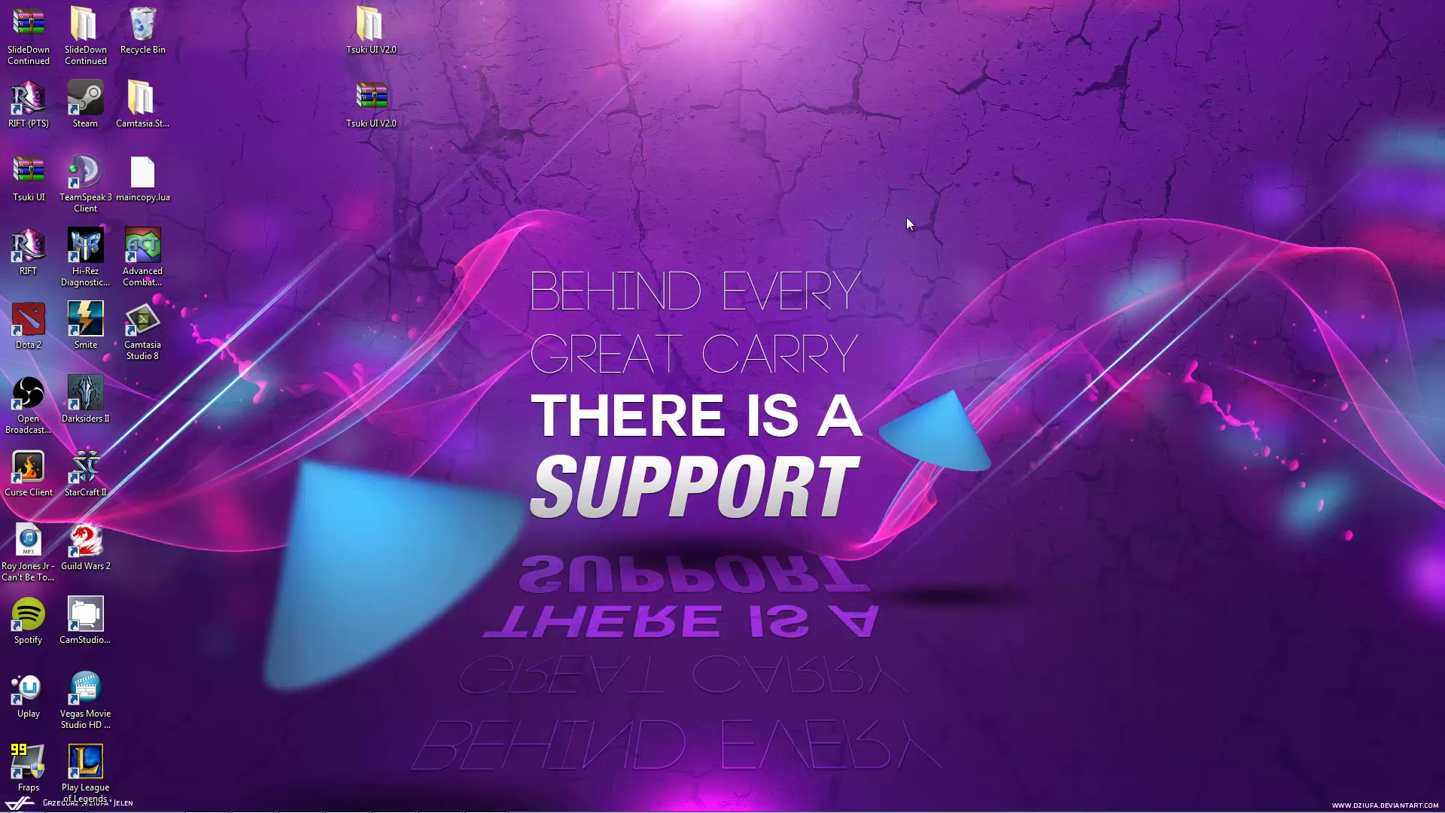
right_click(28, 246)
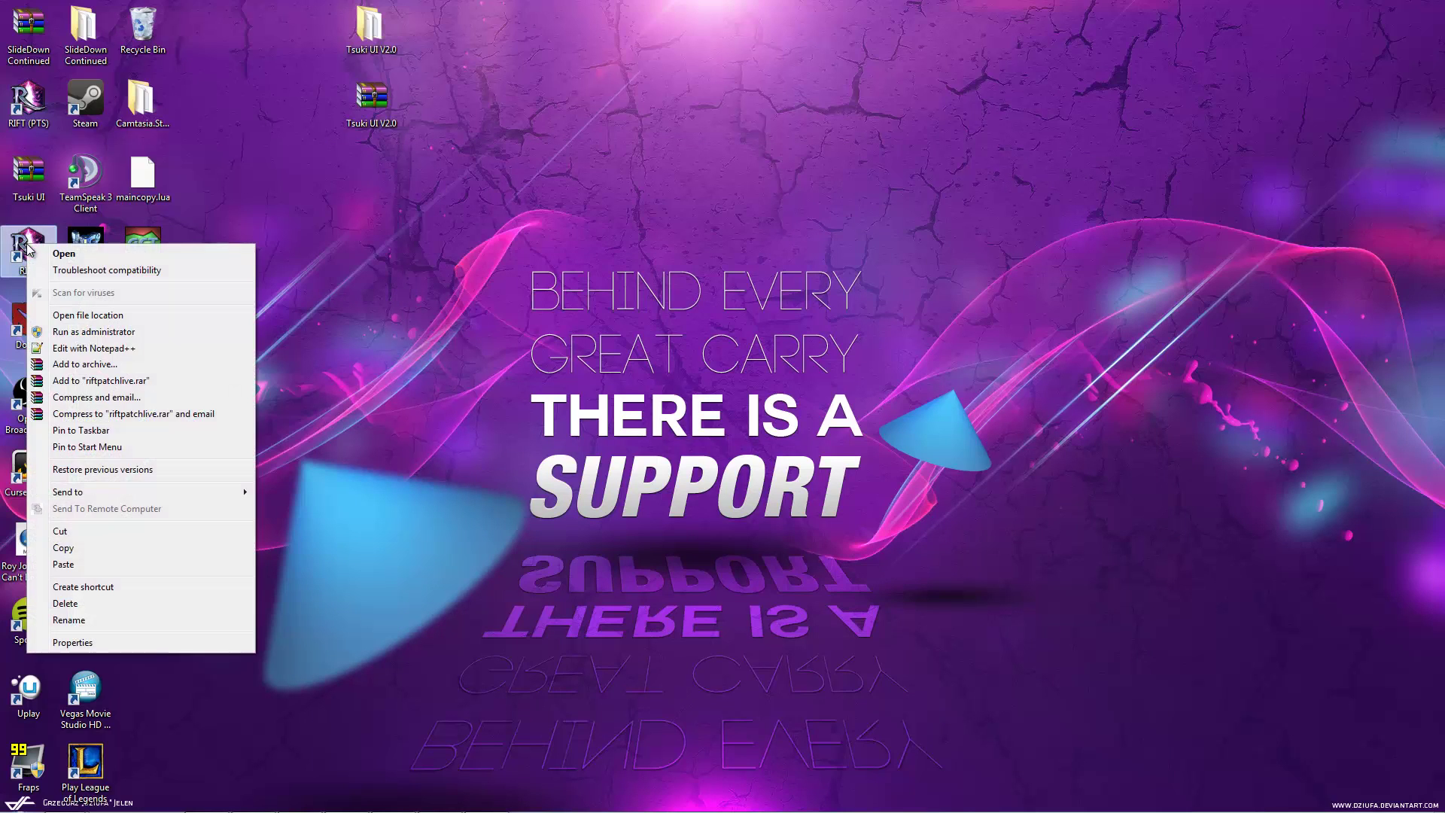
left_click(134, 325)
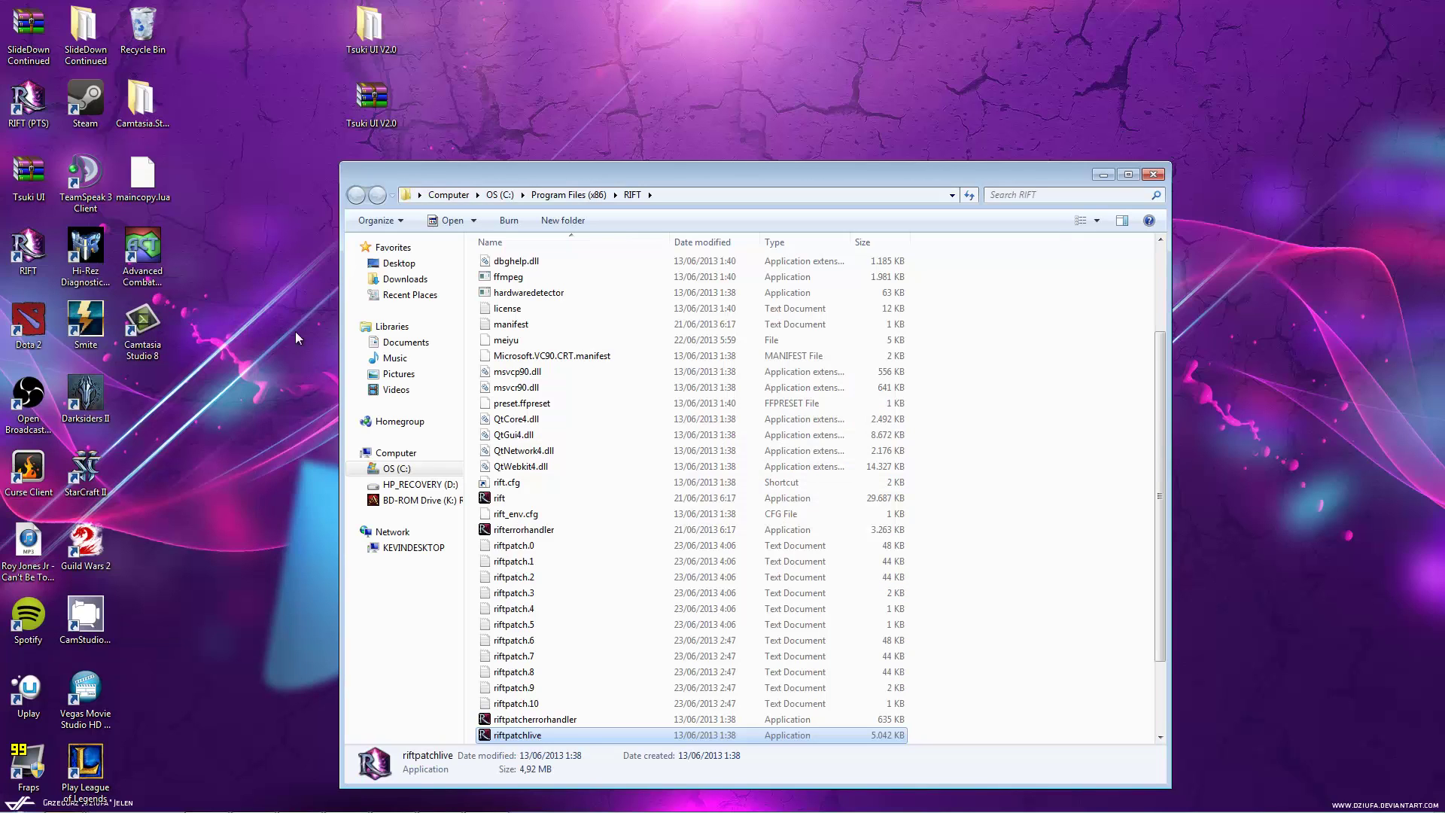
left_click(1152, 174)
Return to the Tsuki UI V2.0 folder, check the Saved - 1600x900 folder and its 1600x900.dat file, and close the folder.
left_click(30, 803)
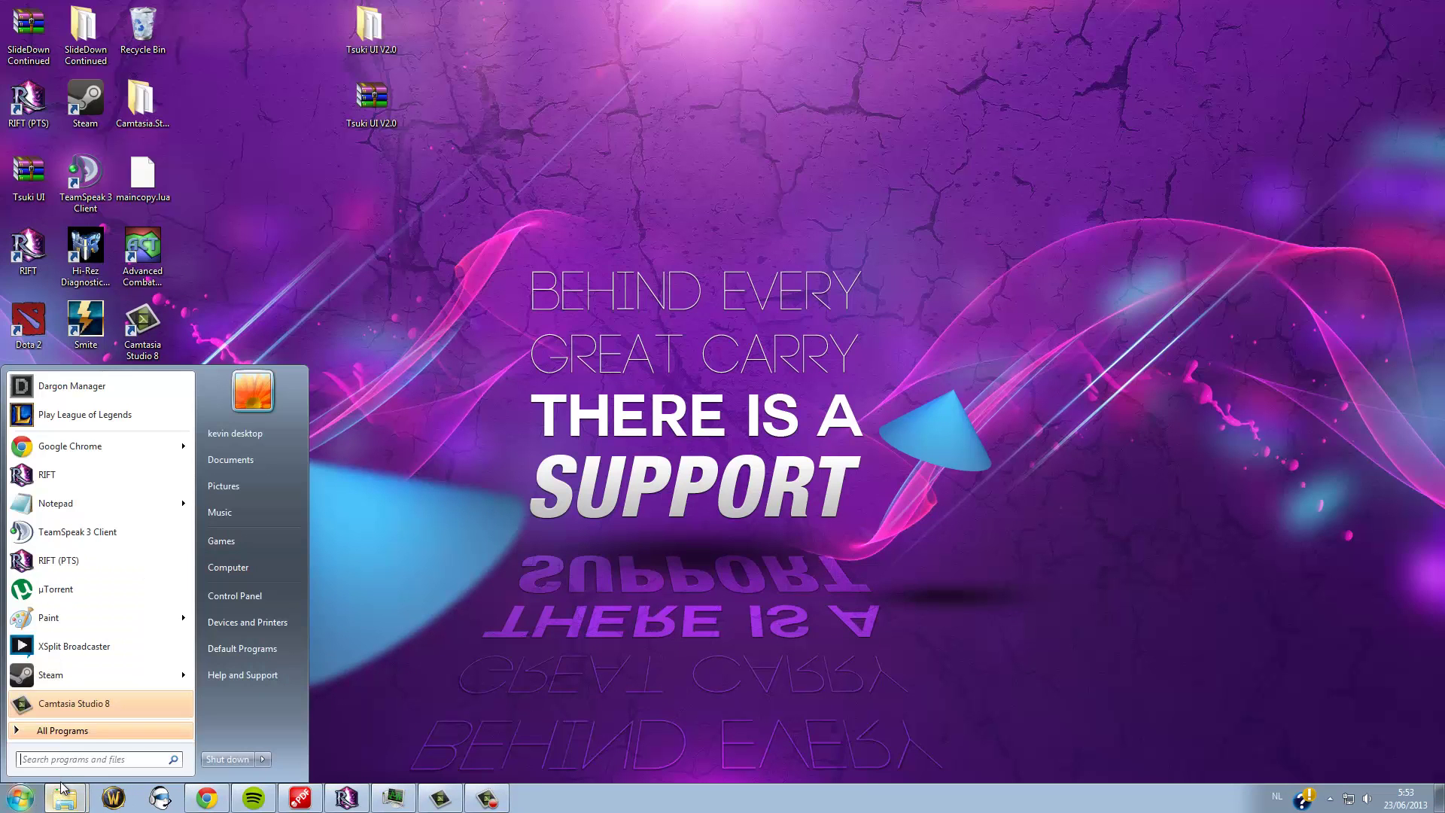
left_click(64, 798)
left_click(65, 744)
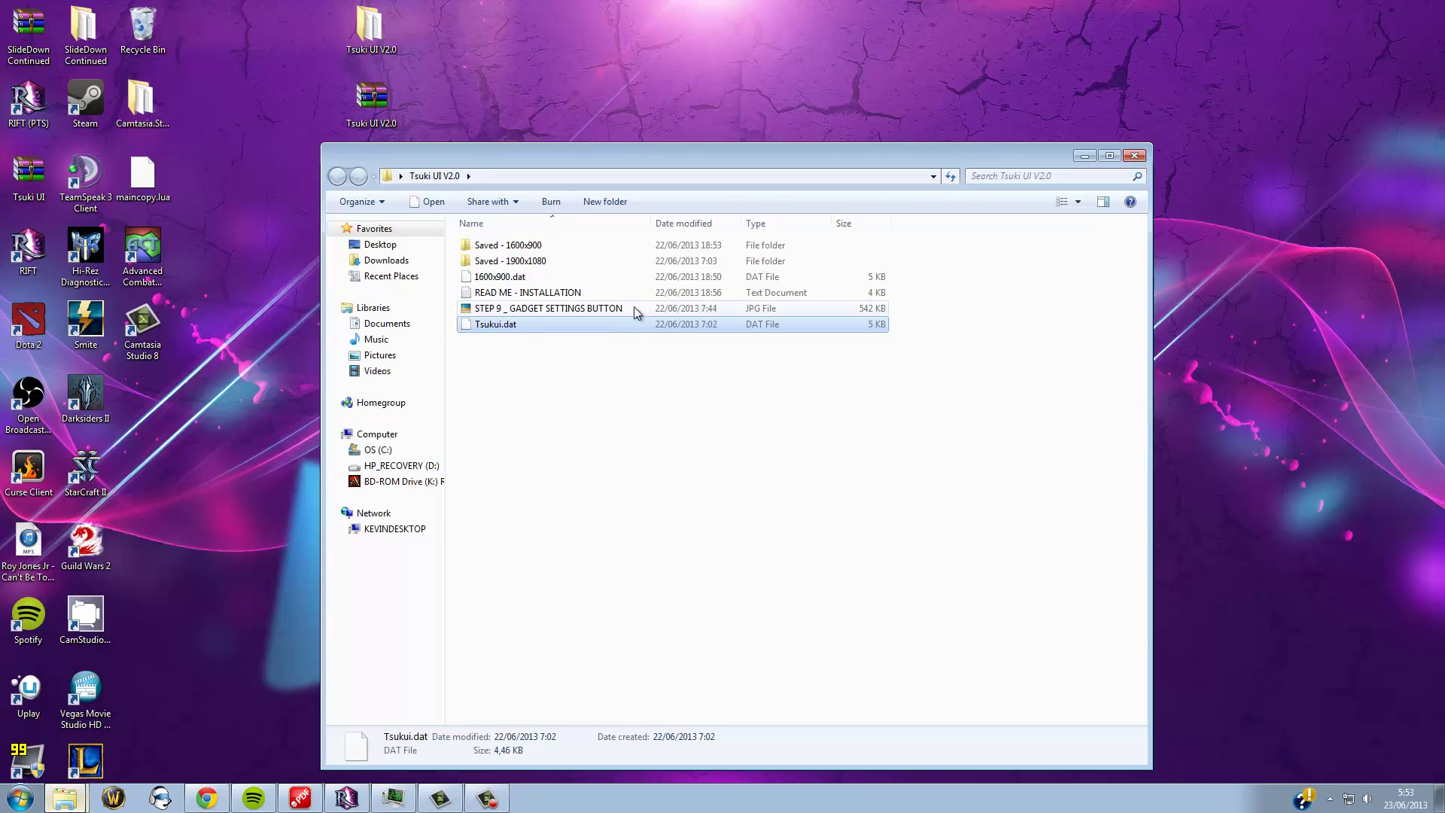
left_click(540, 247)
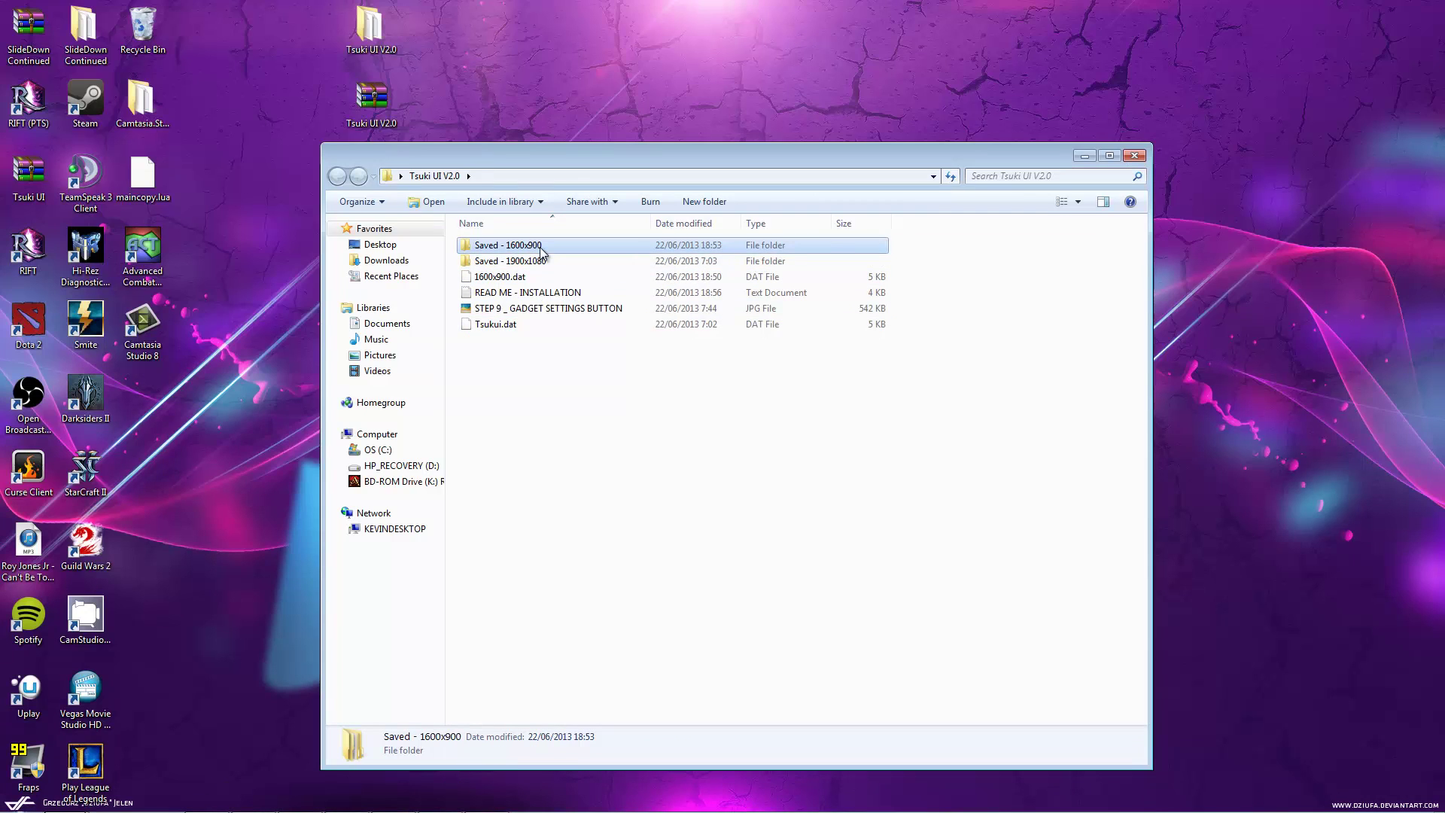
left_click(532, 272)
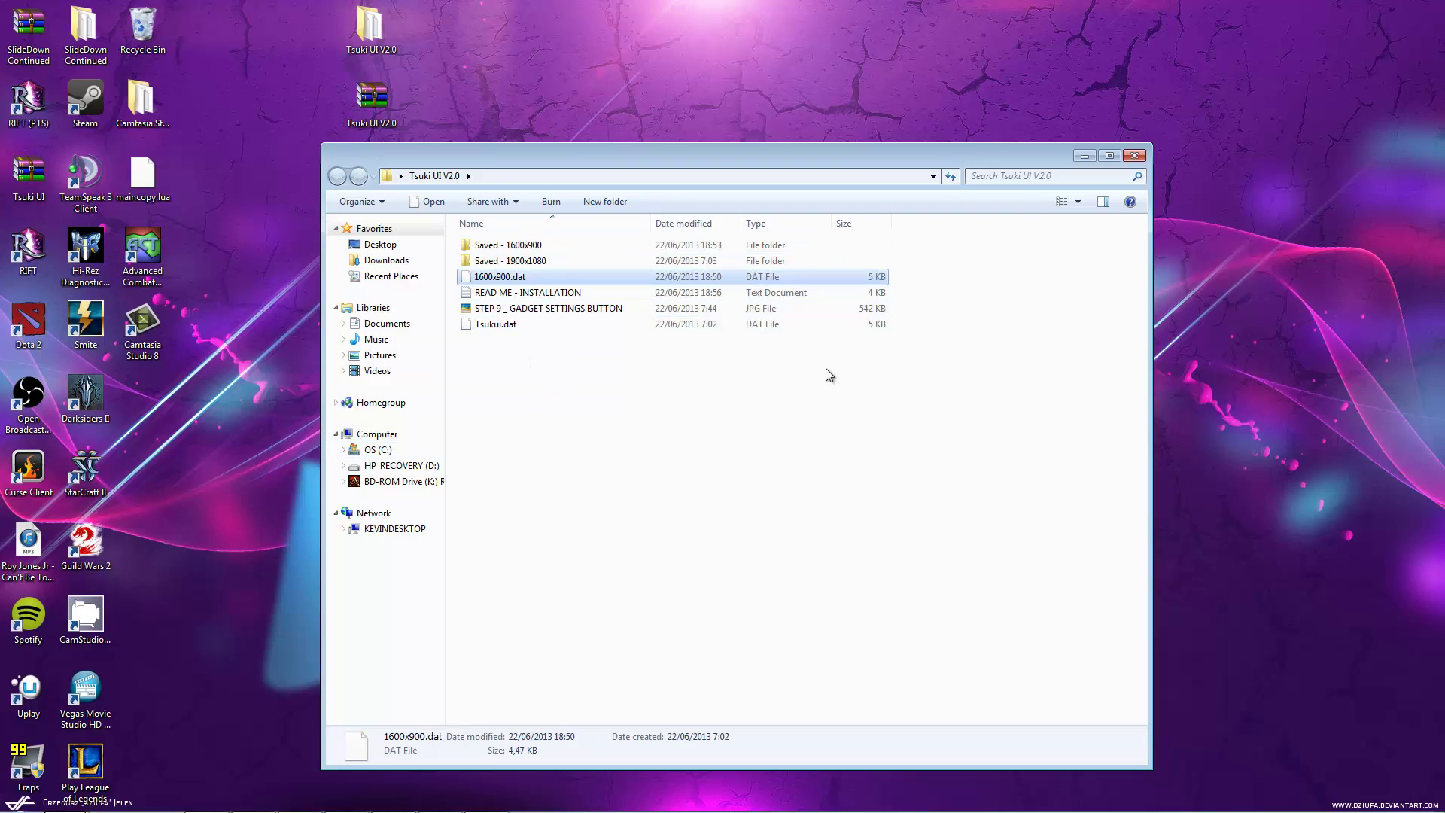
left_click(1134, 155)
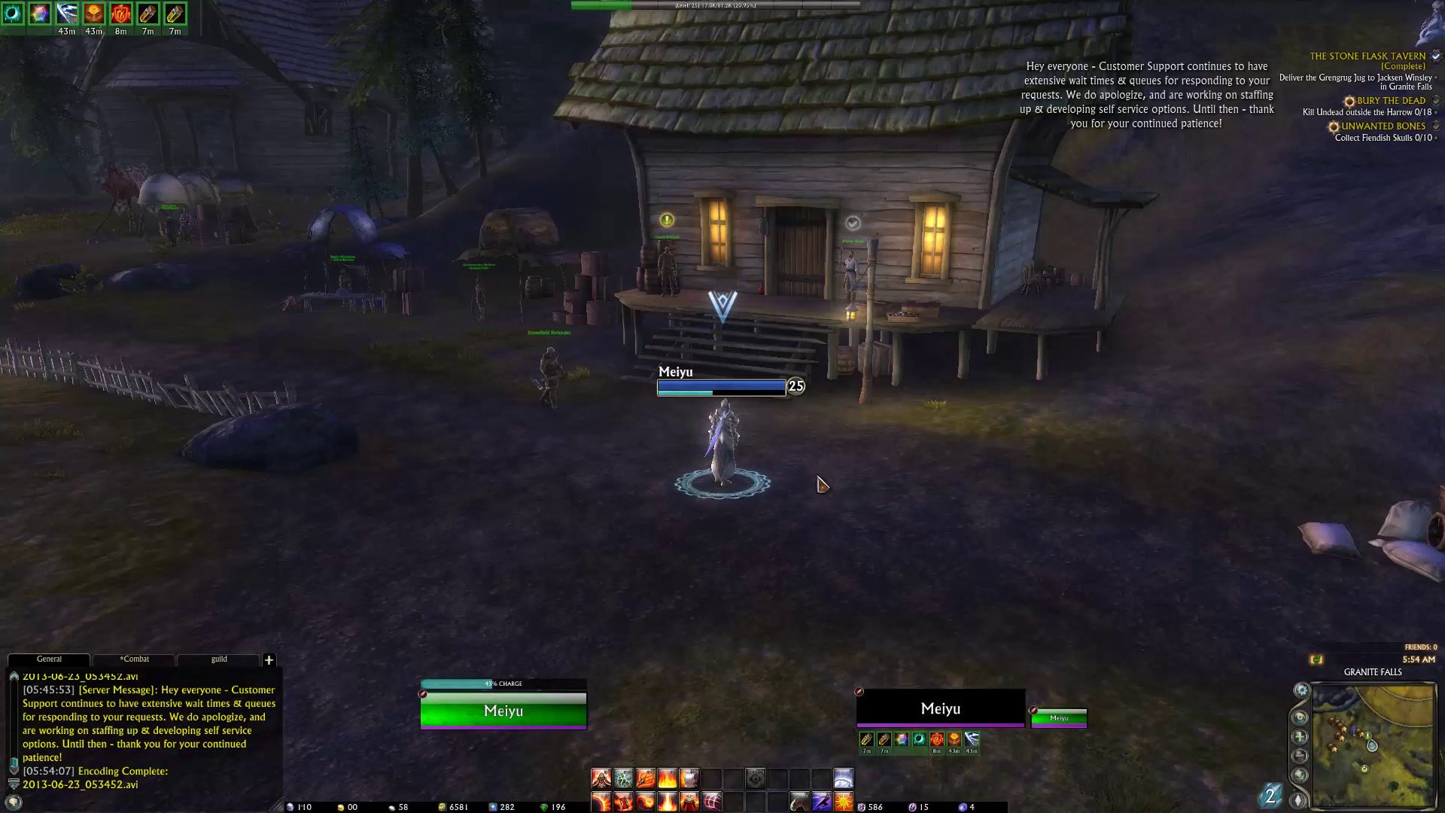
Switch to RIFT and write the chat command /importui tsukui.dat without sending it.
left_click(760, 497)
key("w")
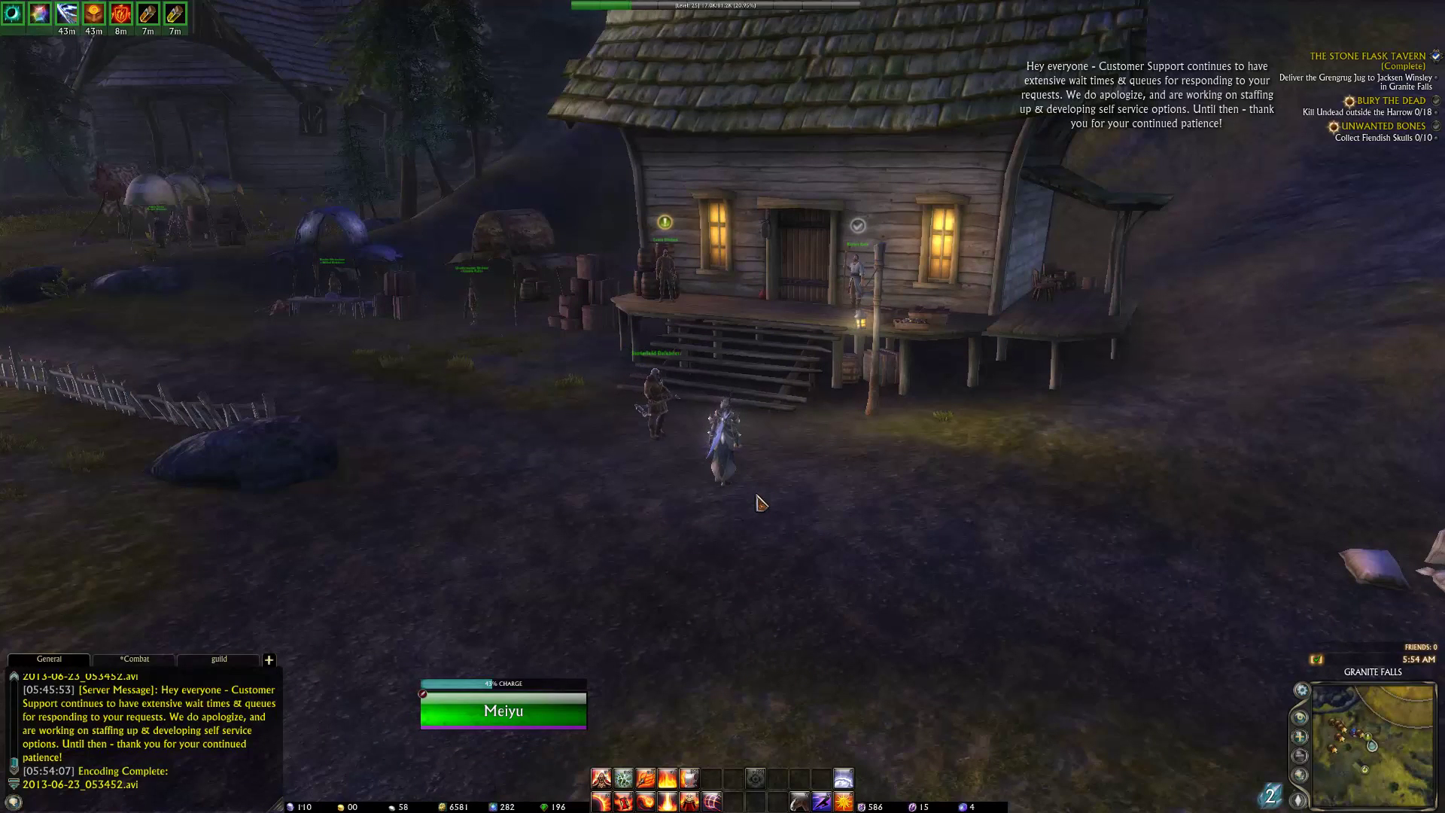
key("Return")
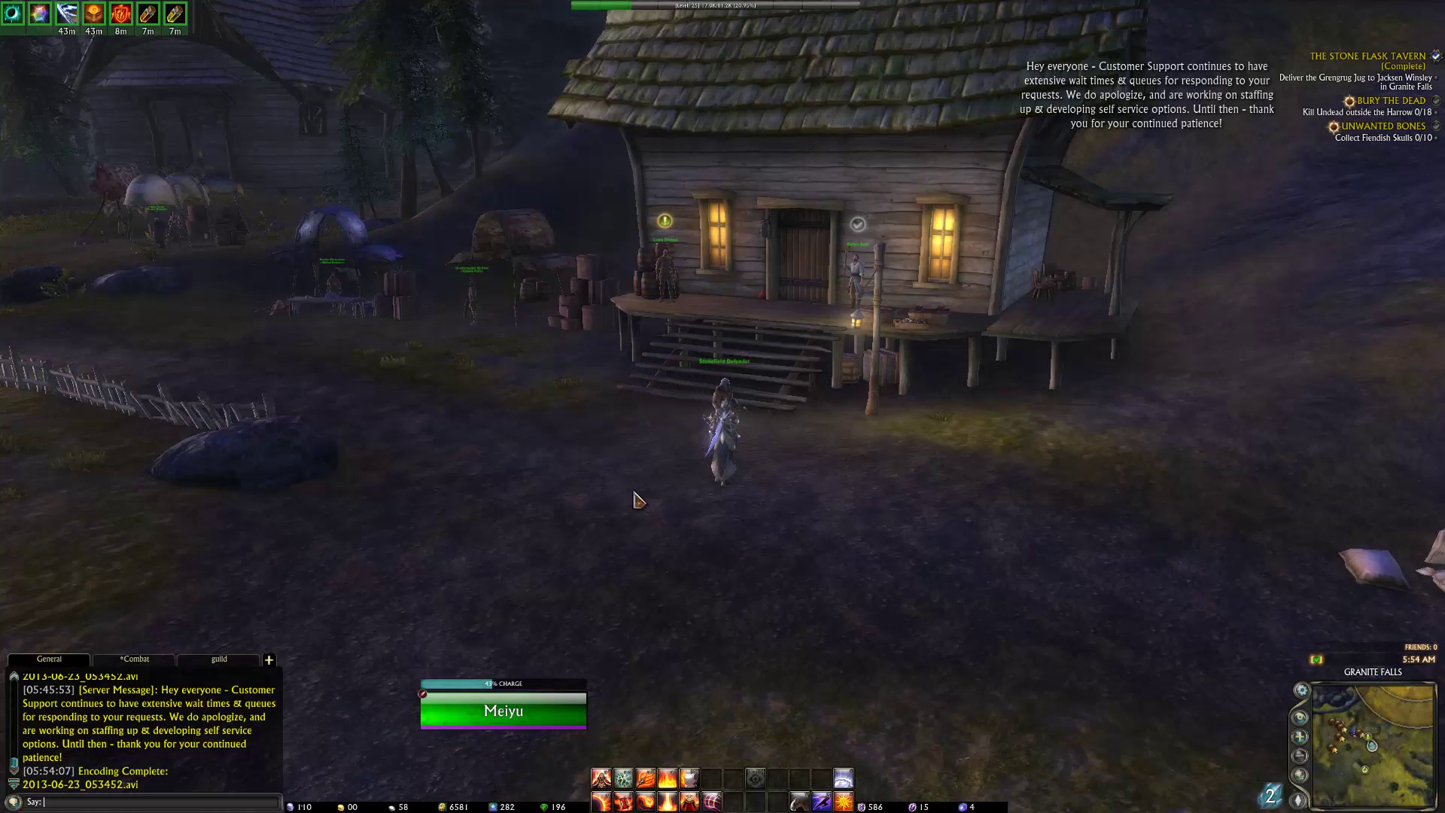
type("/import")
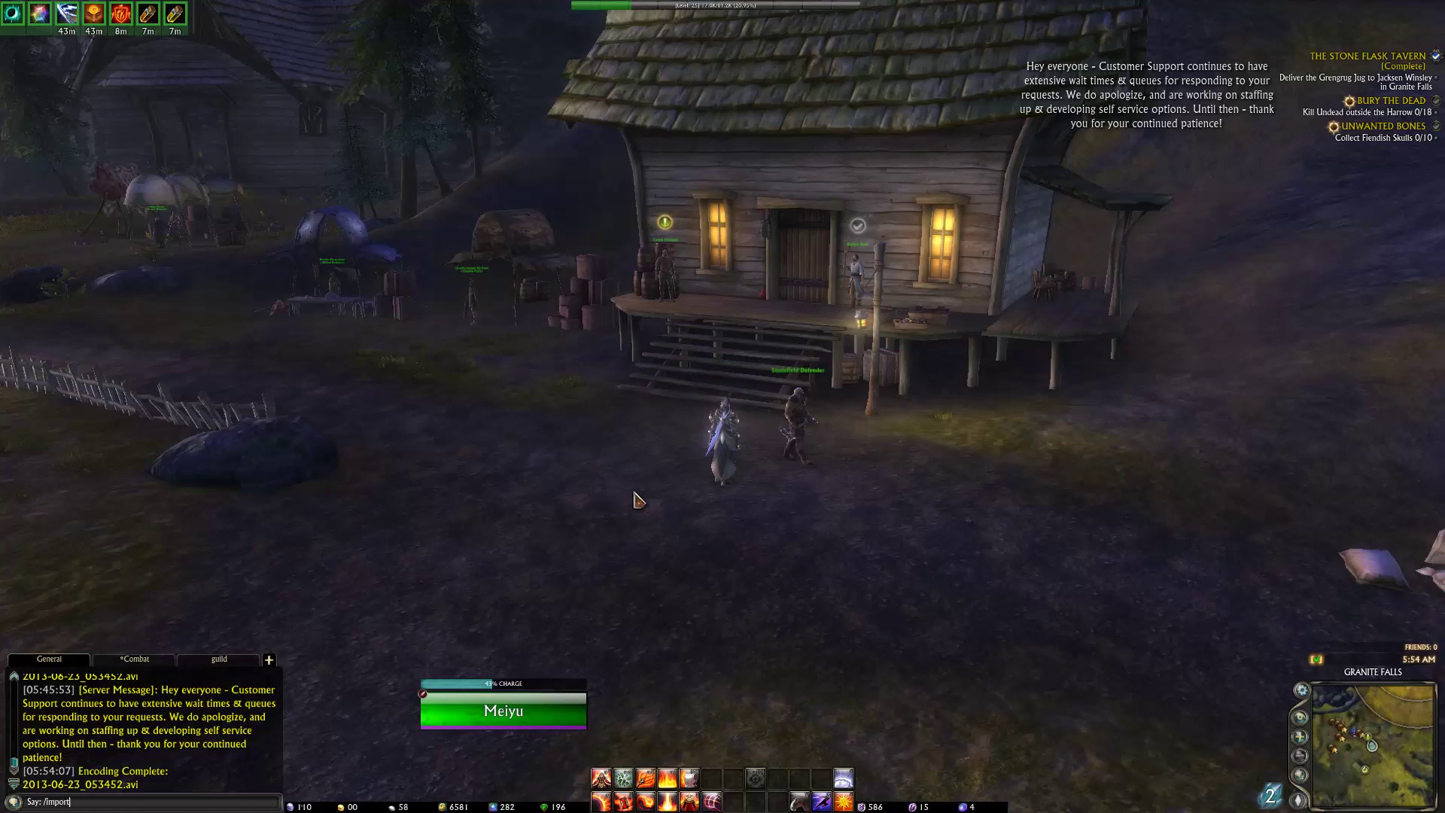
type("ui ts")
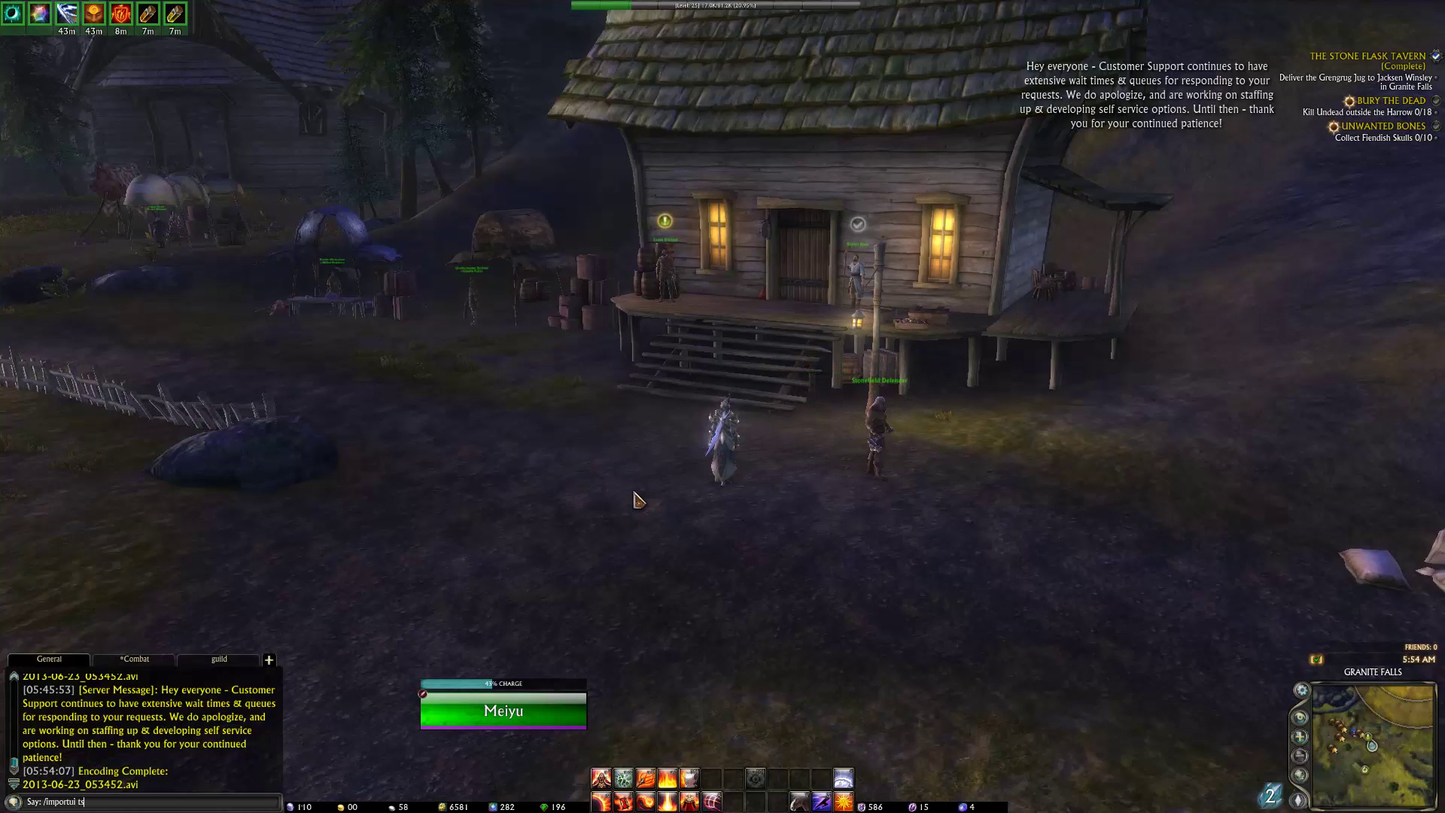
type("uki")
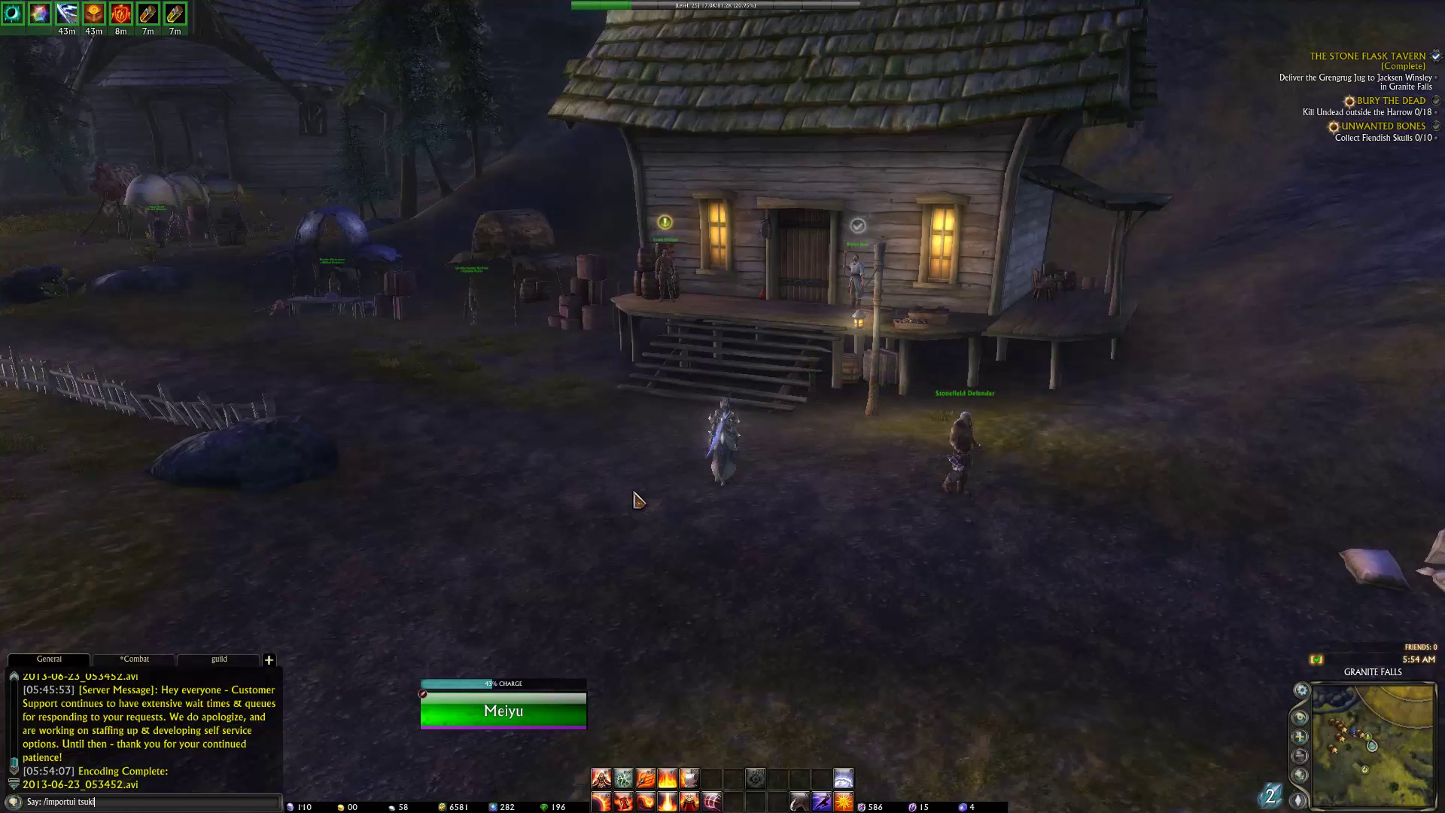
key("BackSpace")
type("ui.dat")
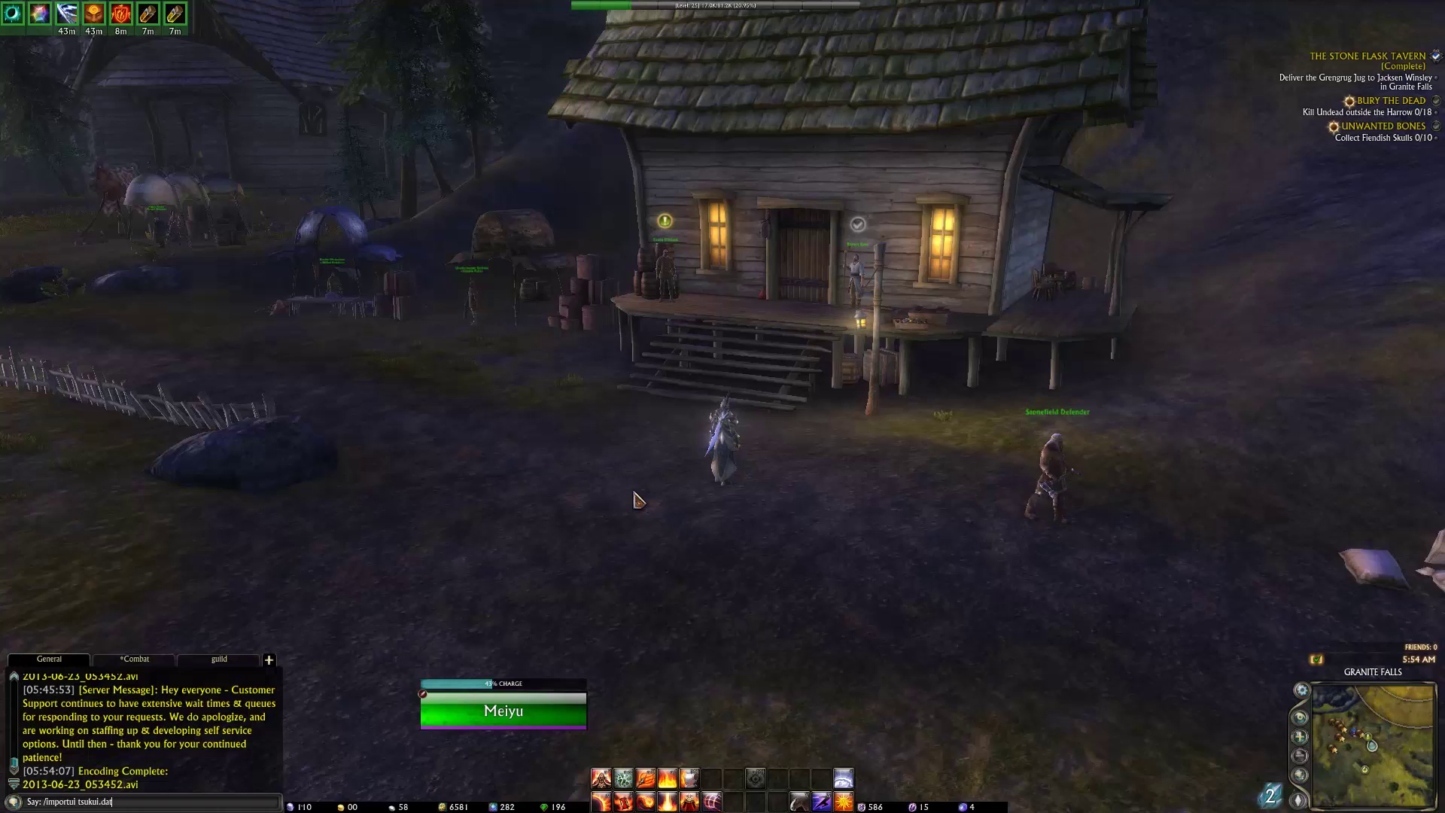
Change the chat command to /importui 1600x900.dat and submit it.
key("BackSpace")
key("BackSpace")
key("BackSpace")
key("BackSpace")
key("BackSpace")
key("BackSpace")
key("BackSpace")
key("BackSpace")
key("BackSpace")
key("BackSpace")
key("BackSpace")
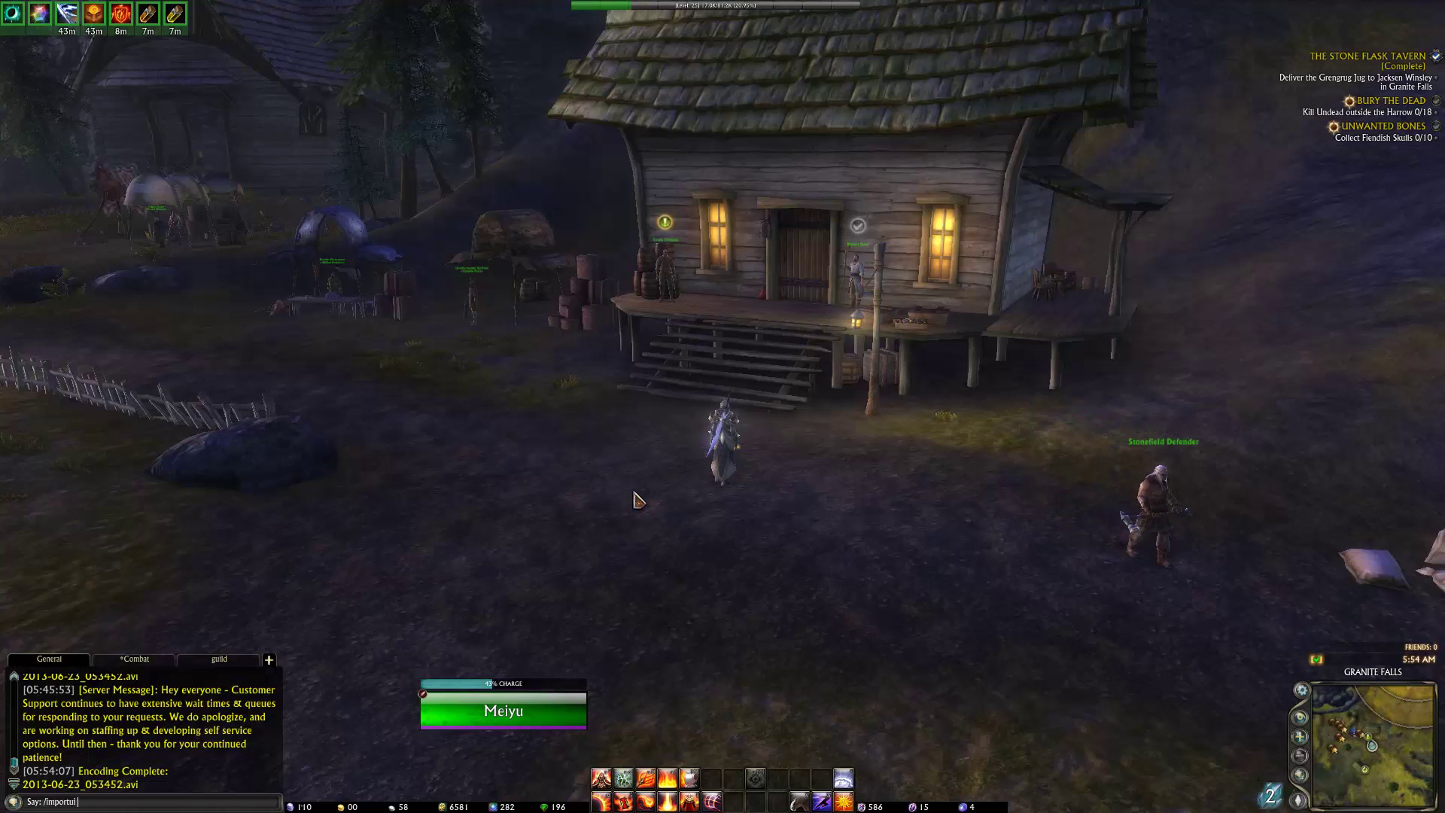
type("1")
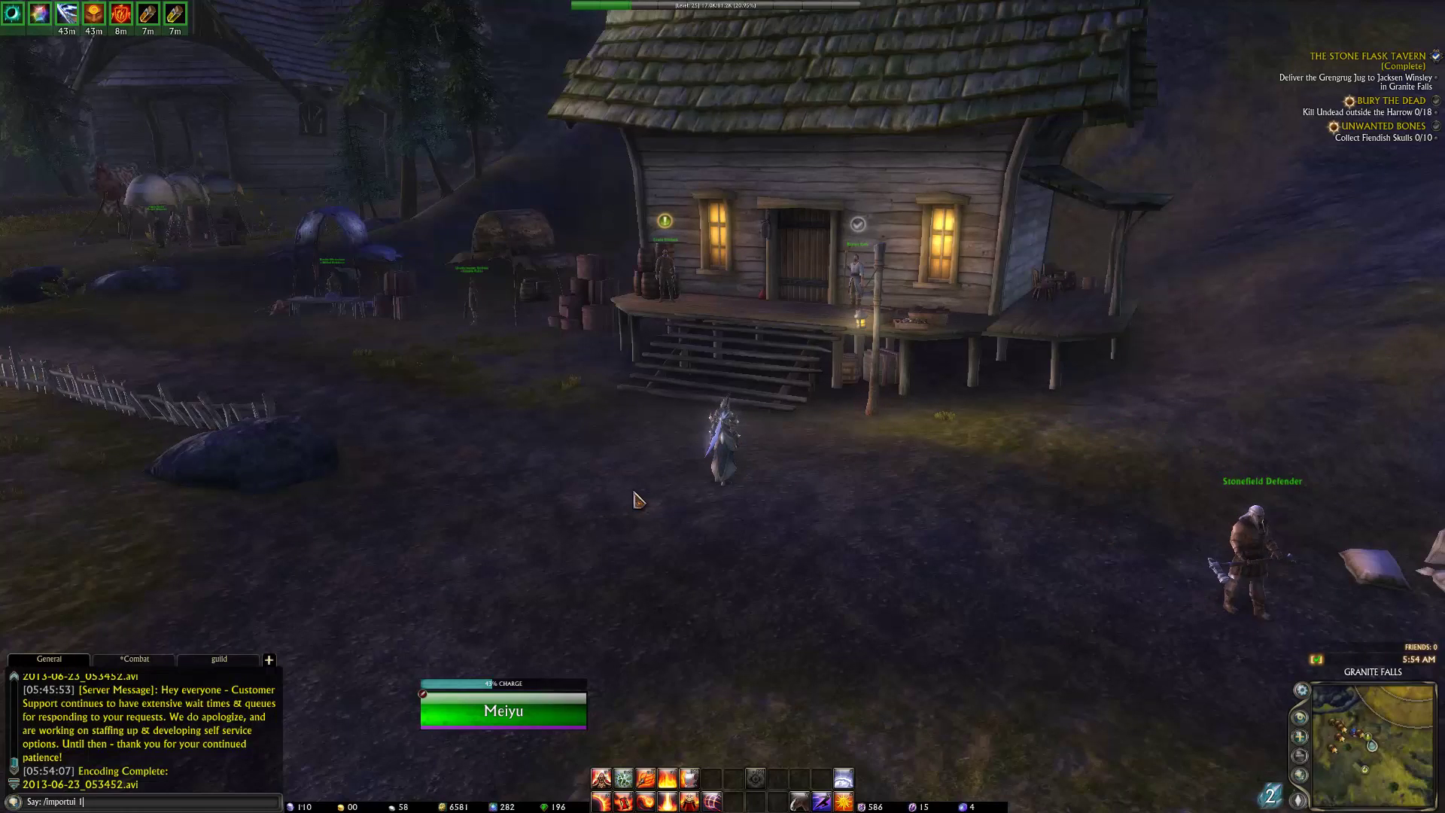
type("600x90")
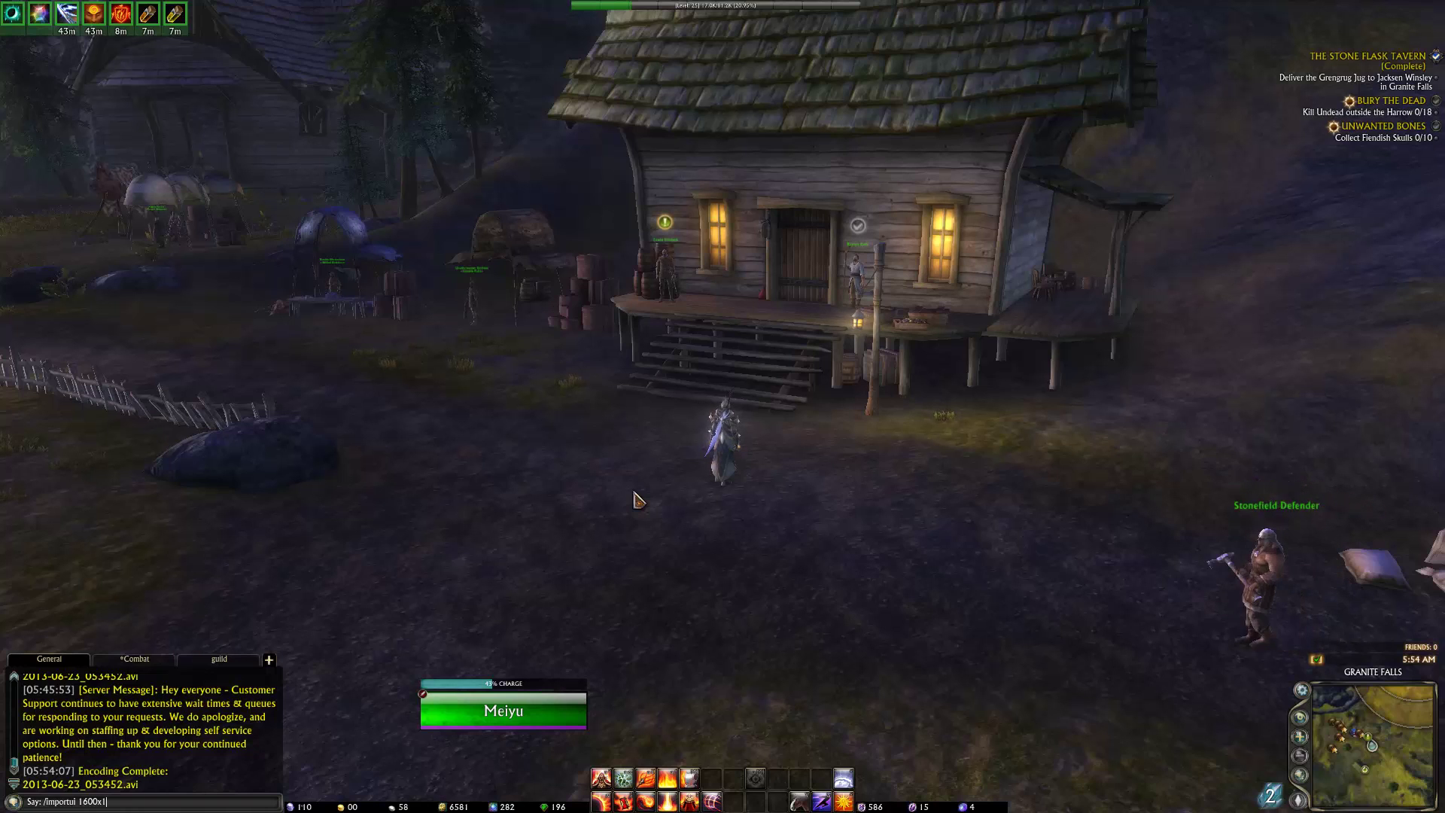
type("0")
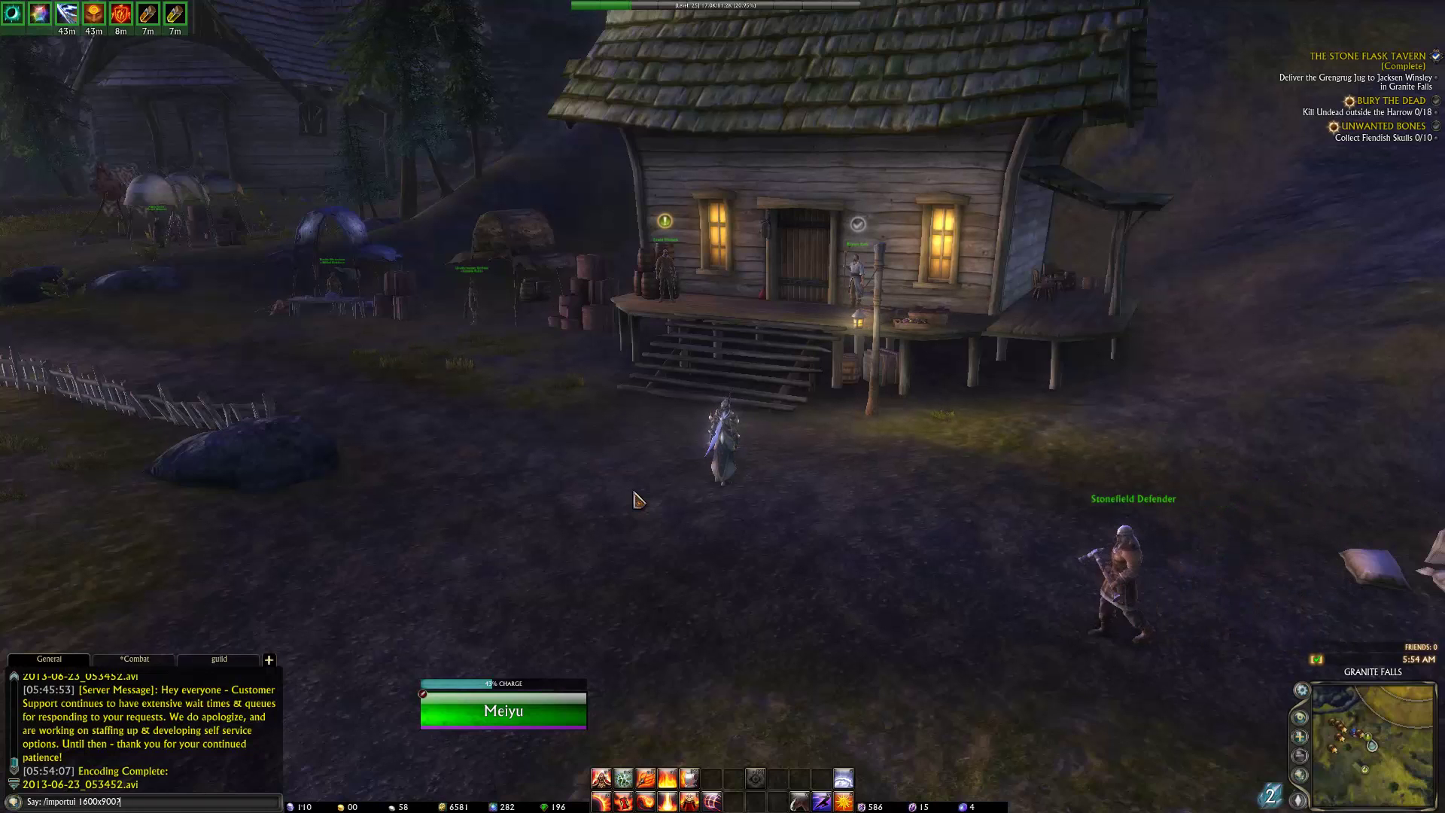
type(".dat")
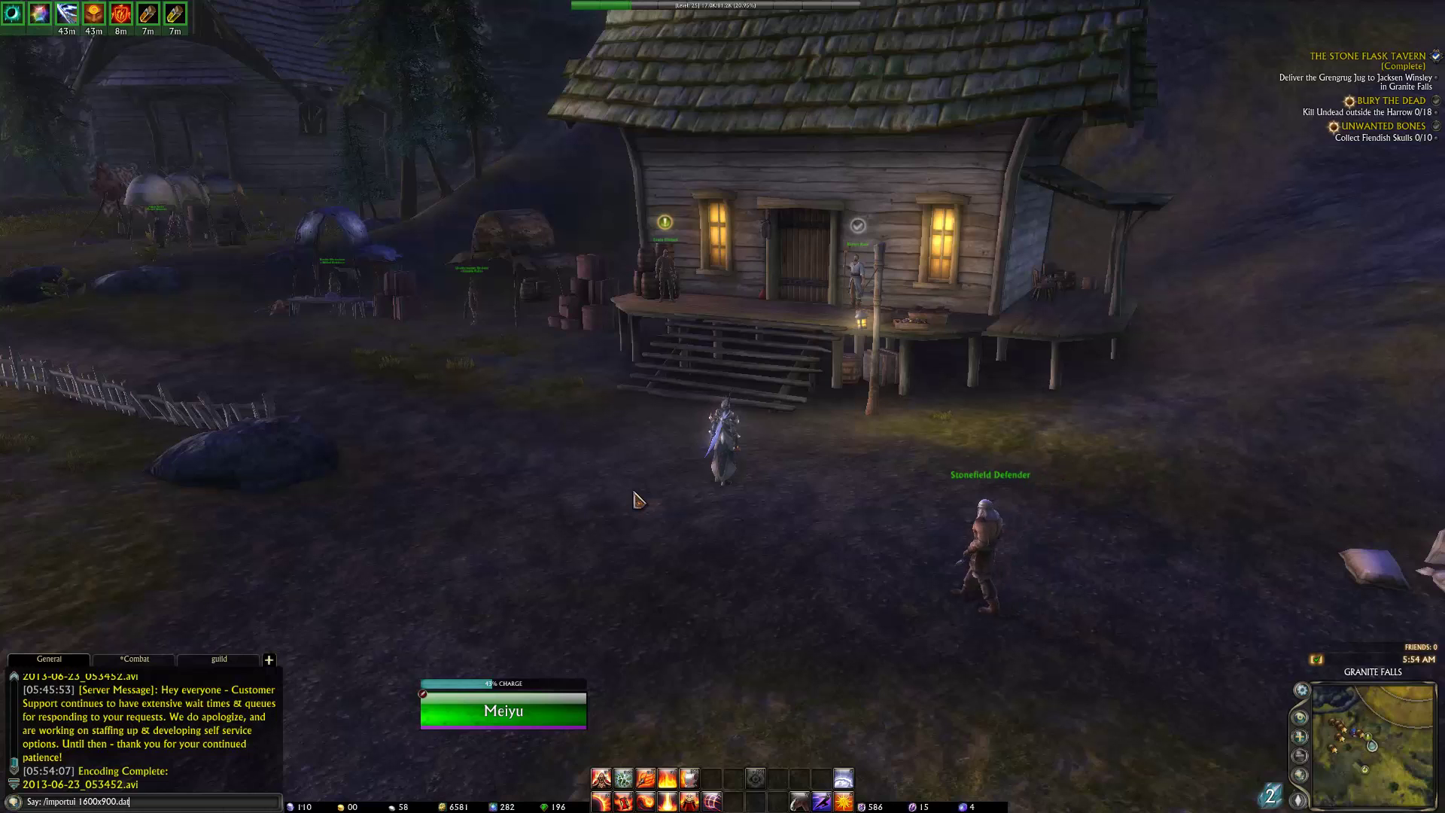
key("Return")
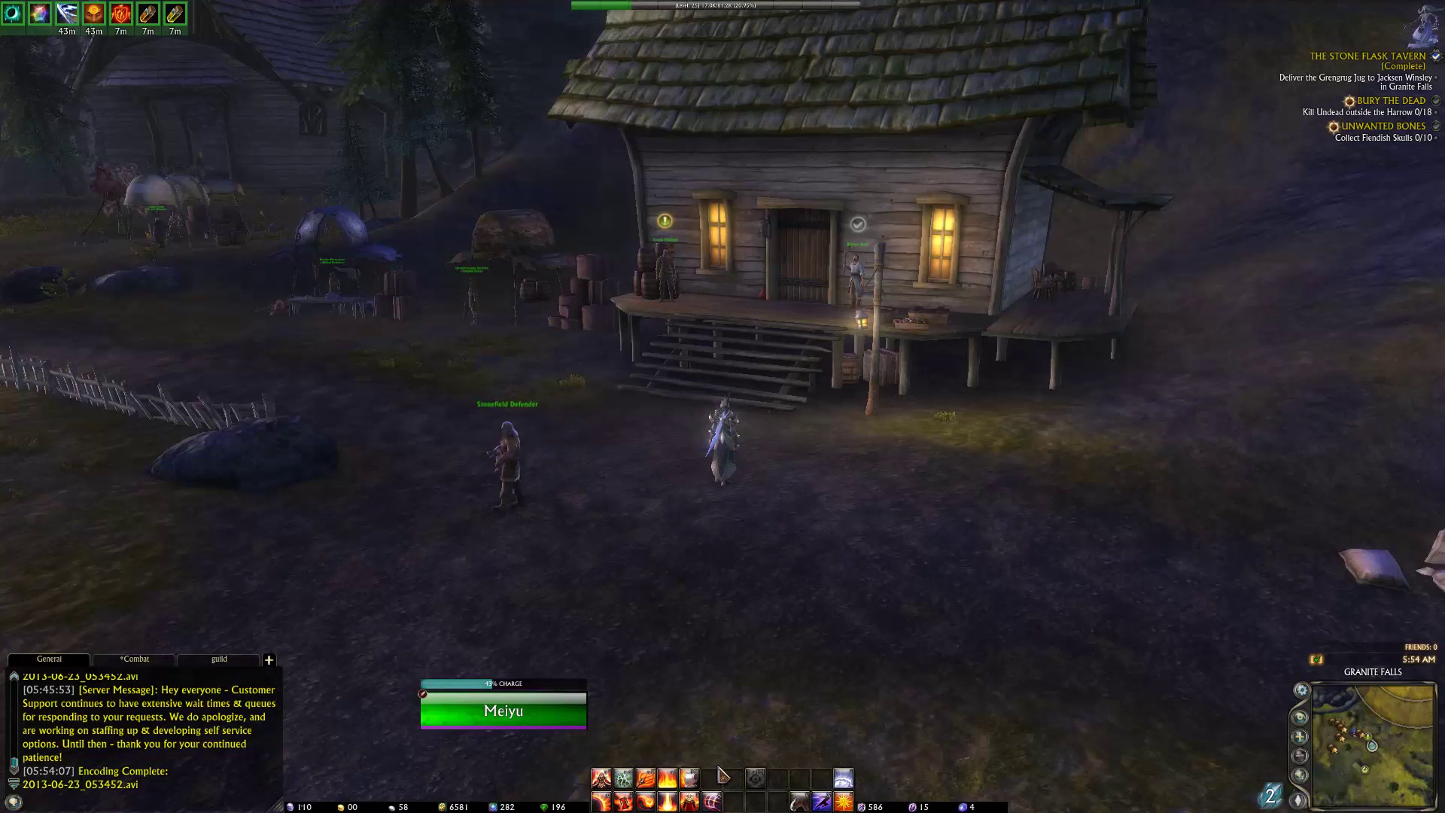
Open the game's layout editing mode from the game options.
mouse_move(722, 727)
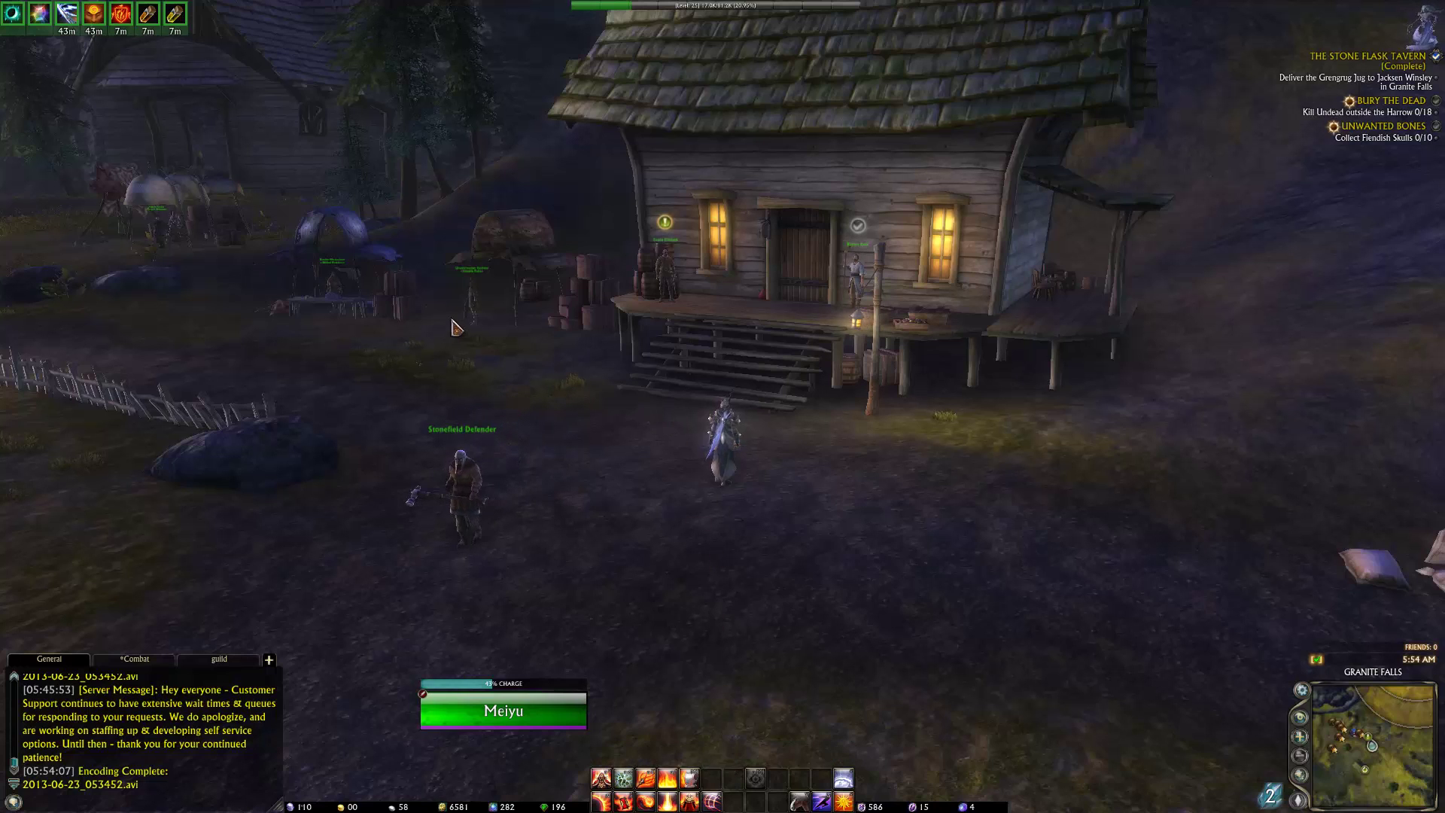
key("Escape")
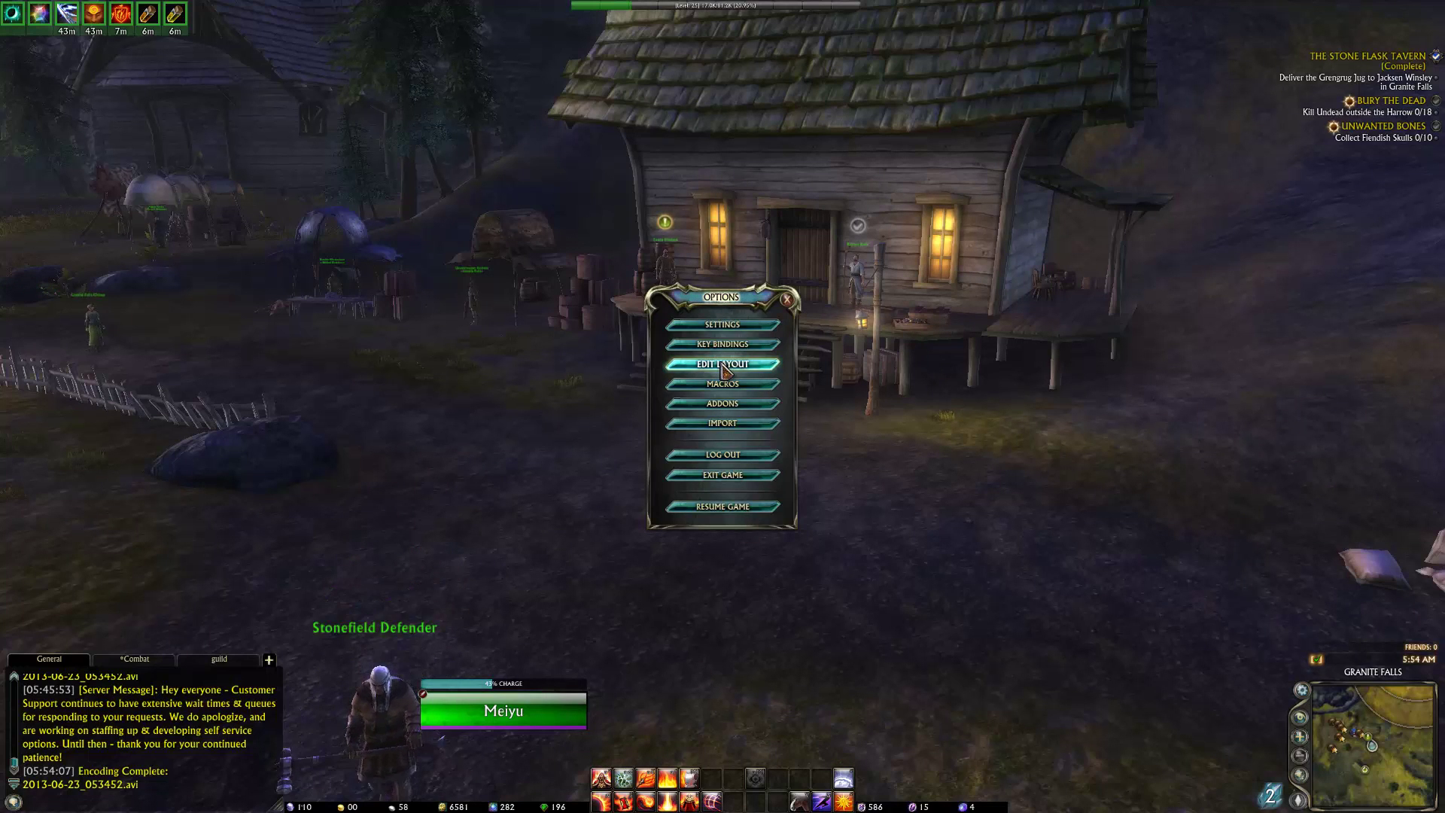
left_click(722, 366)
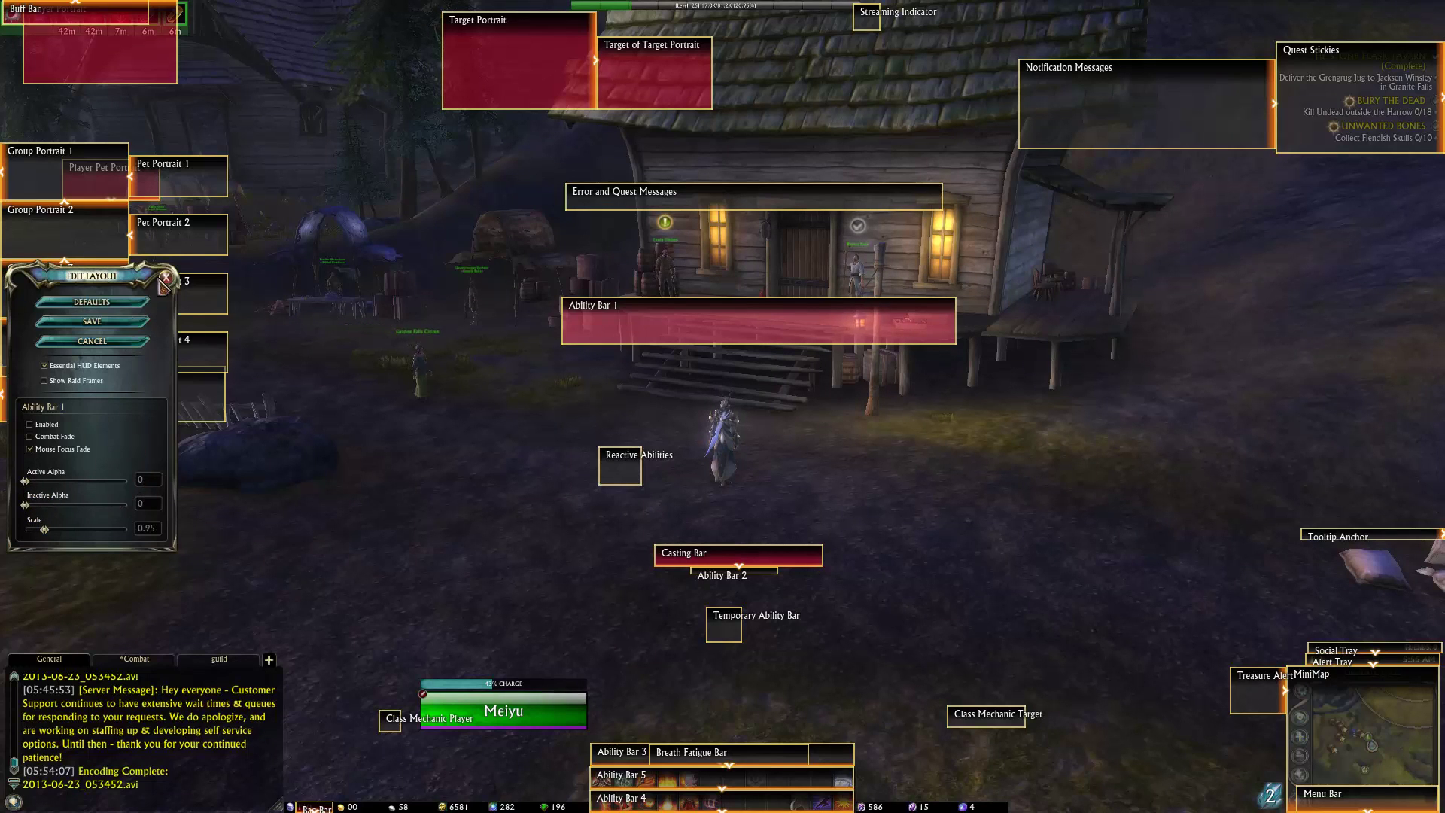
Close layout editing and import the gadget layout from the character Meiyu@Gelidra.
left_click(165, 282)
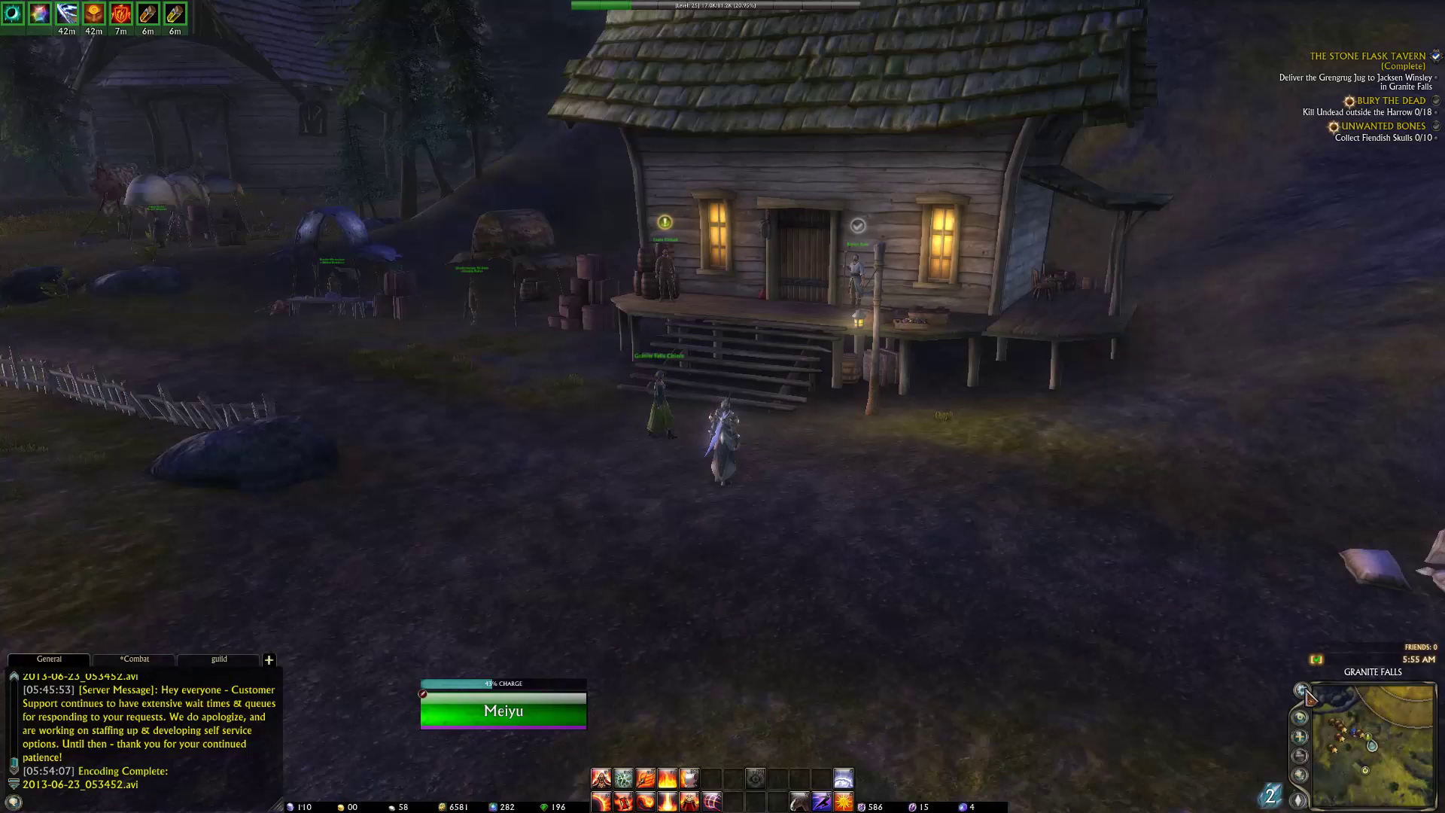
left_click(1306, 694)
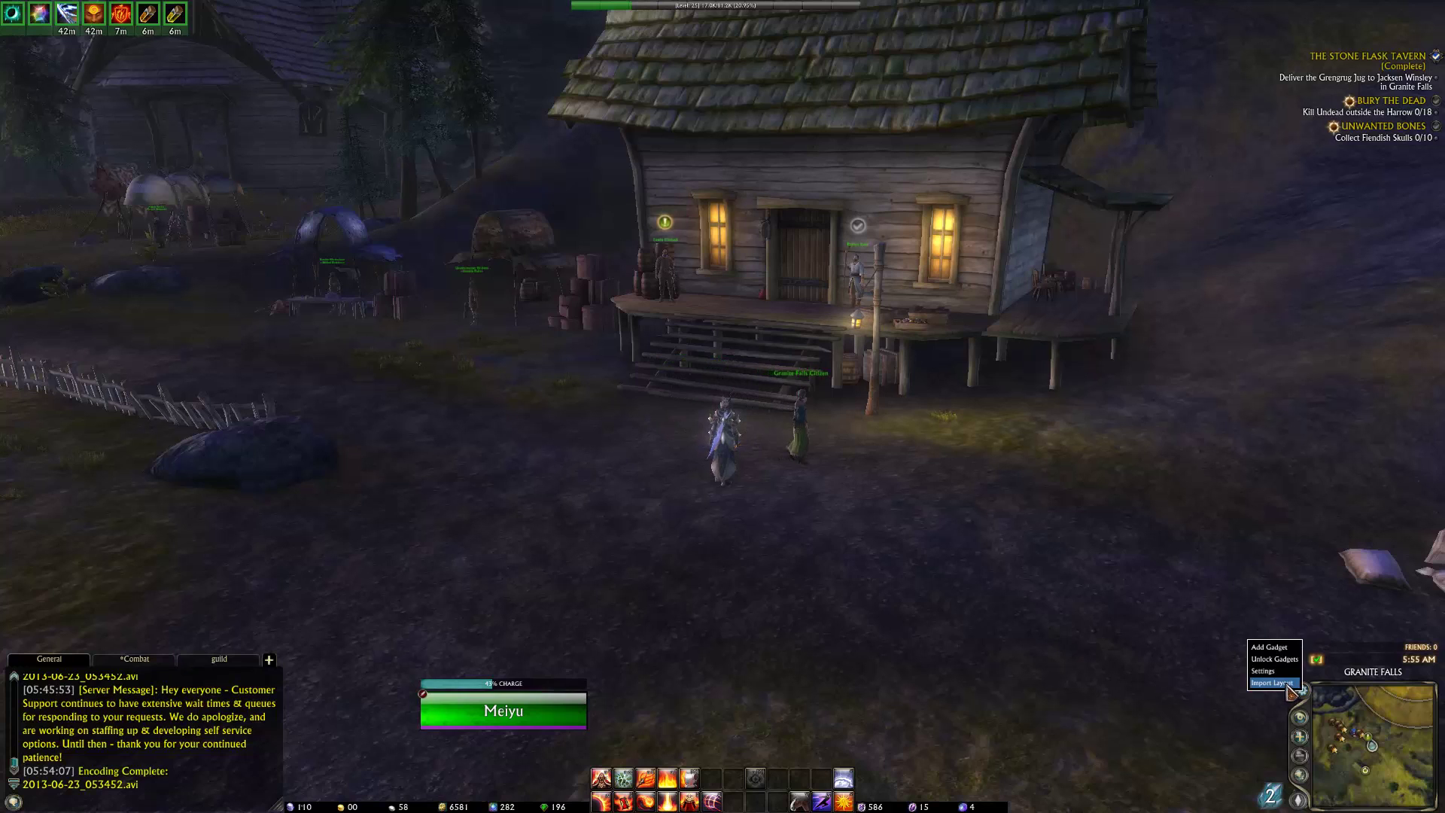
left_click(1285, 684)
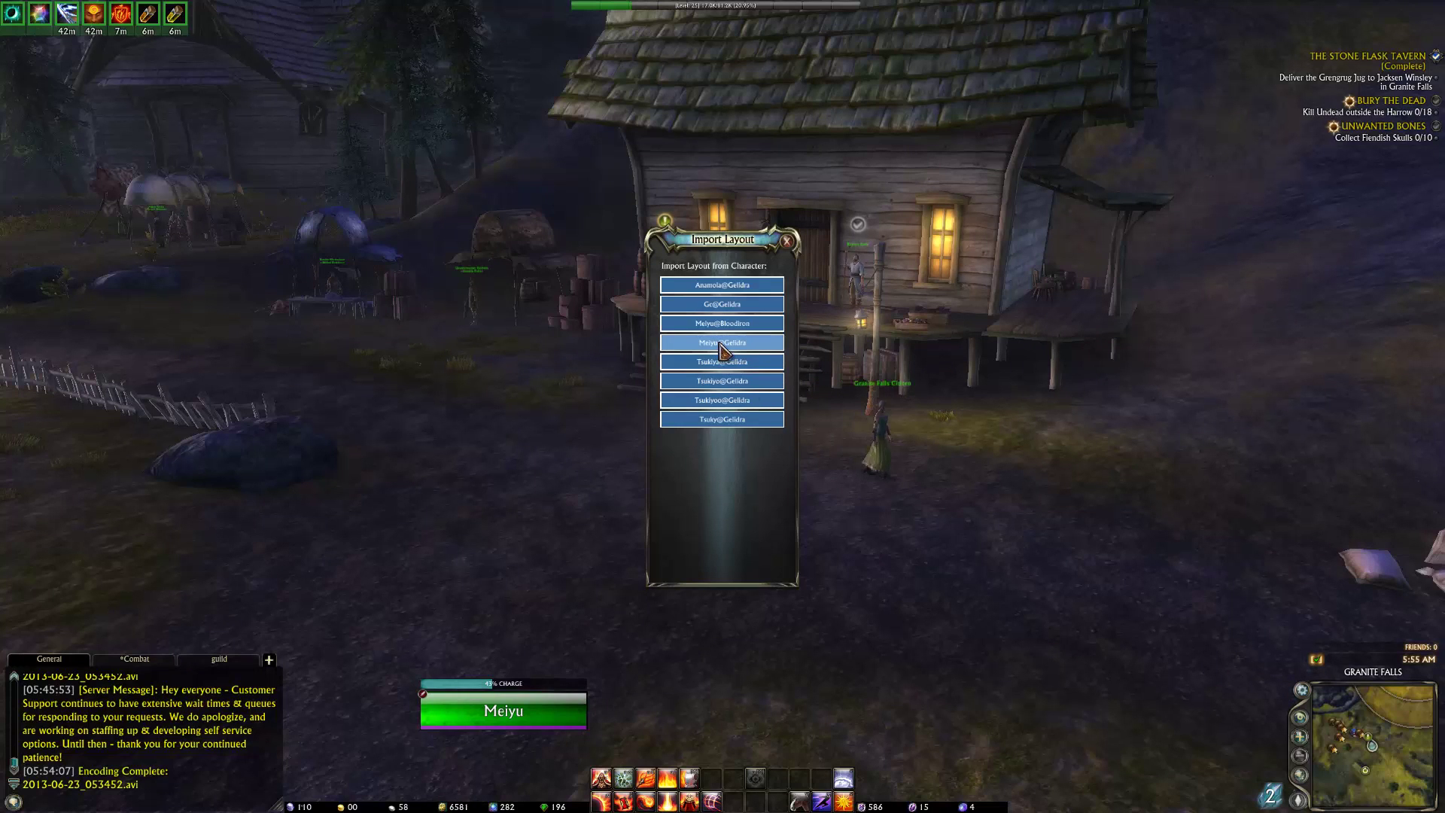
left_click(721, 345)
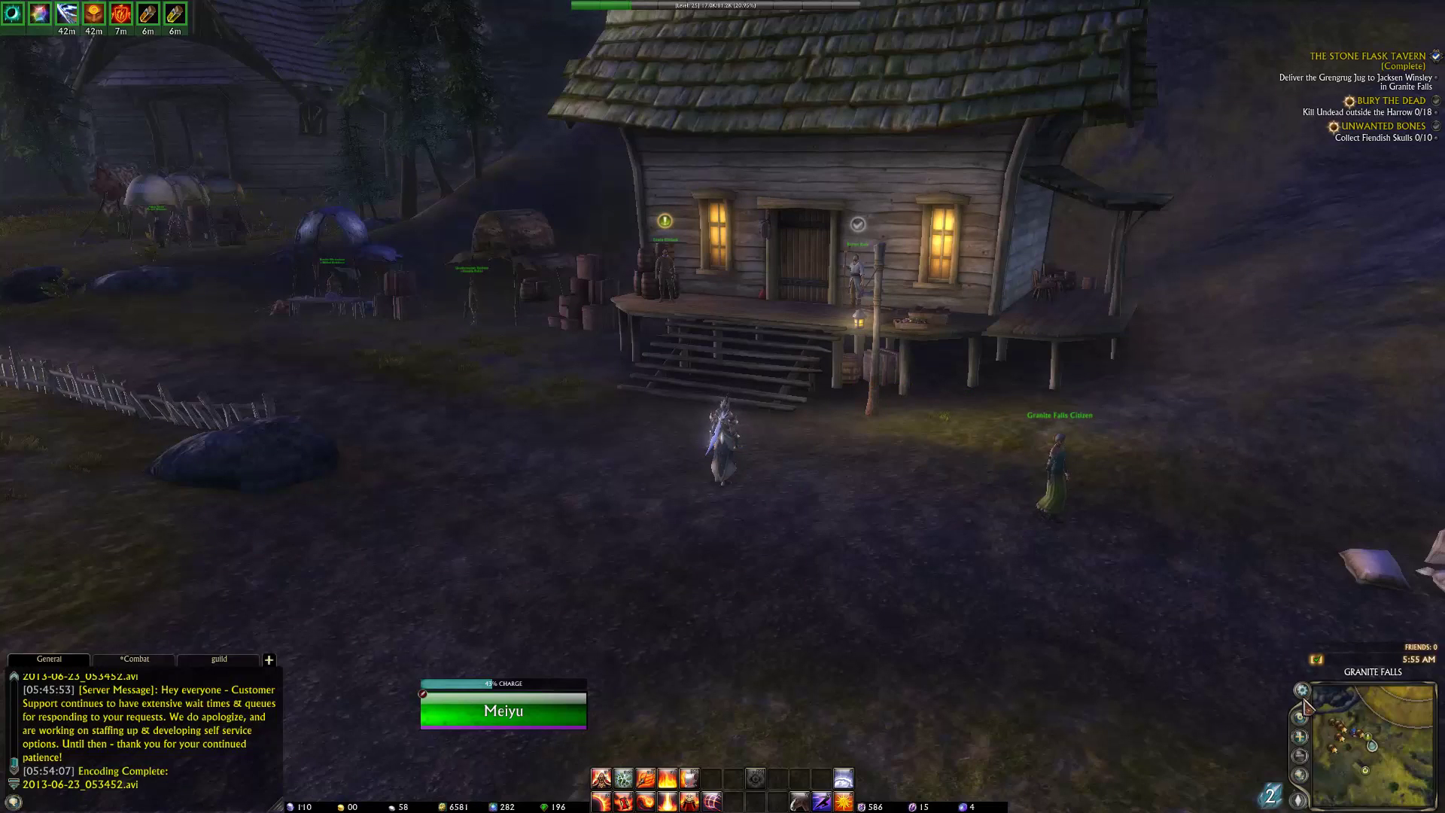
Target the player's own character to check the imported target frames, and clear the target.
left_click(512, 711)
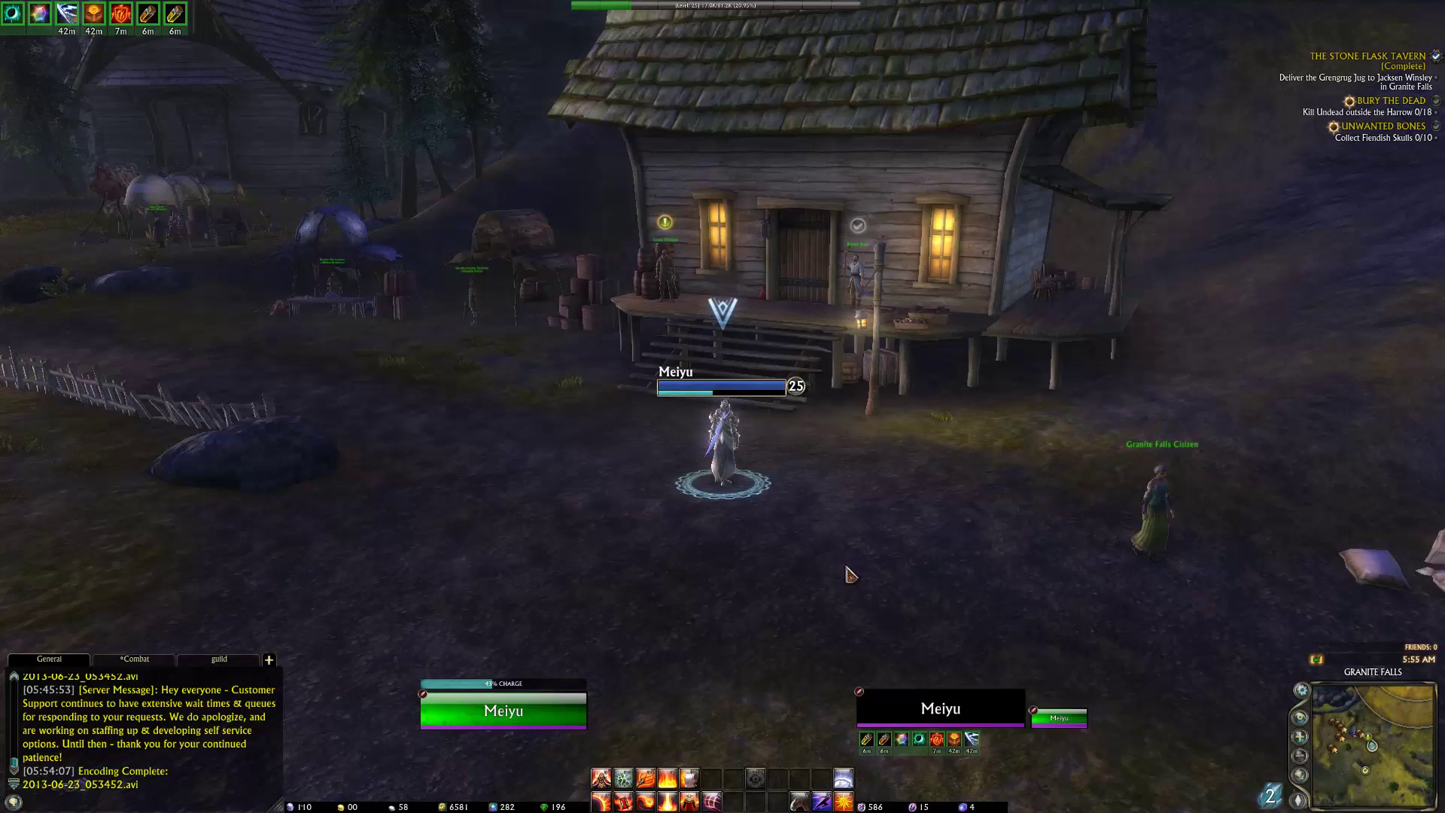
left_click(849, 575)
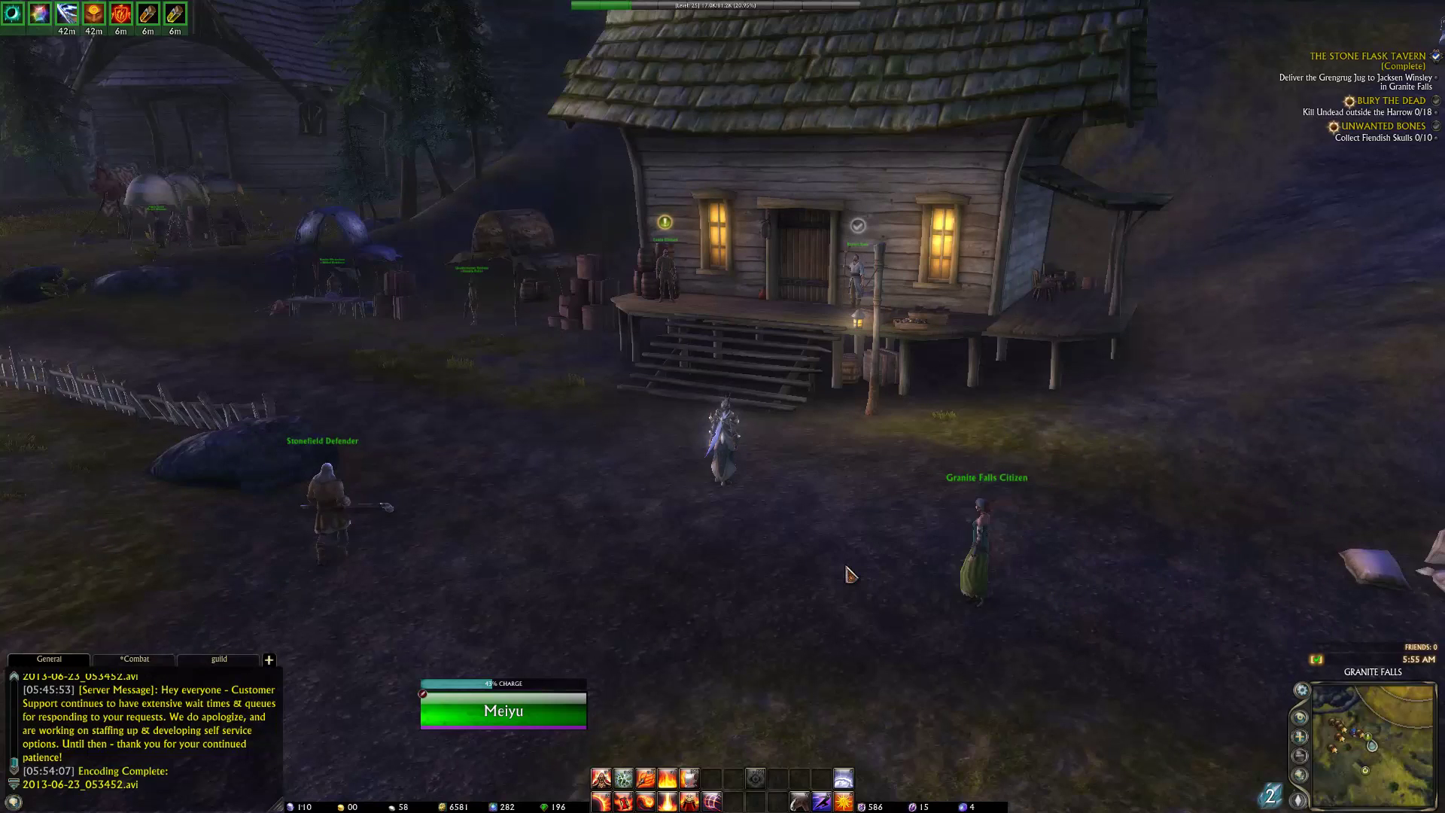
Switch to Chrome and open the RIFT playlist from the YouTube channel's playlist overview.
key("alt+Tab")
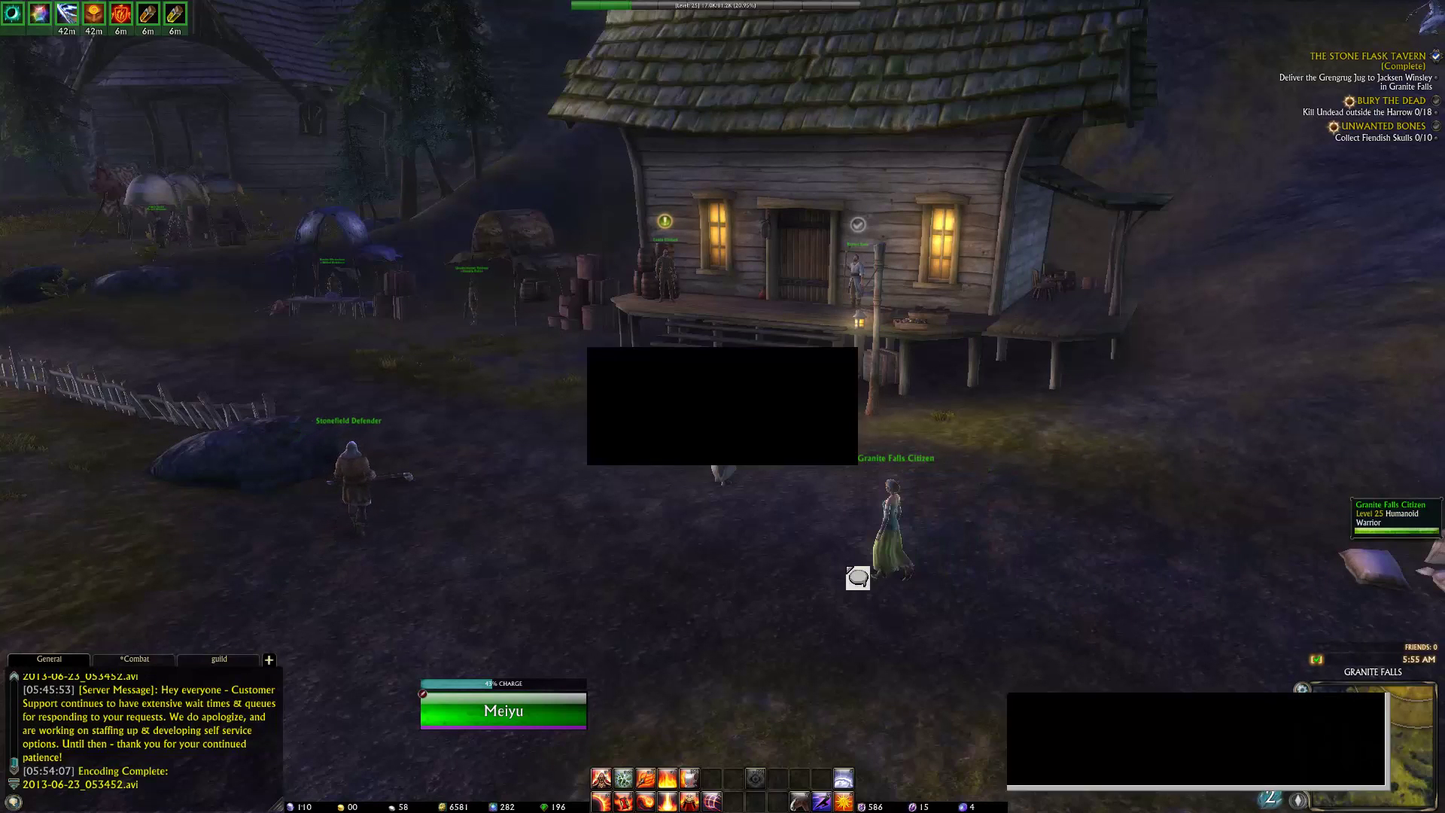
key("alt+Tab")
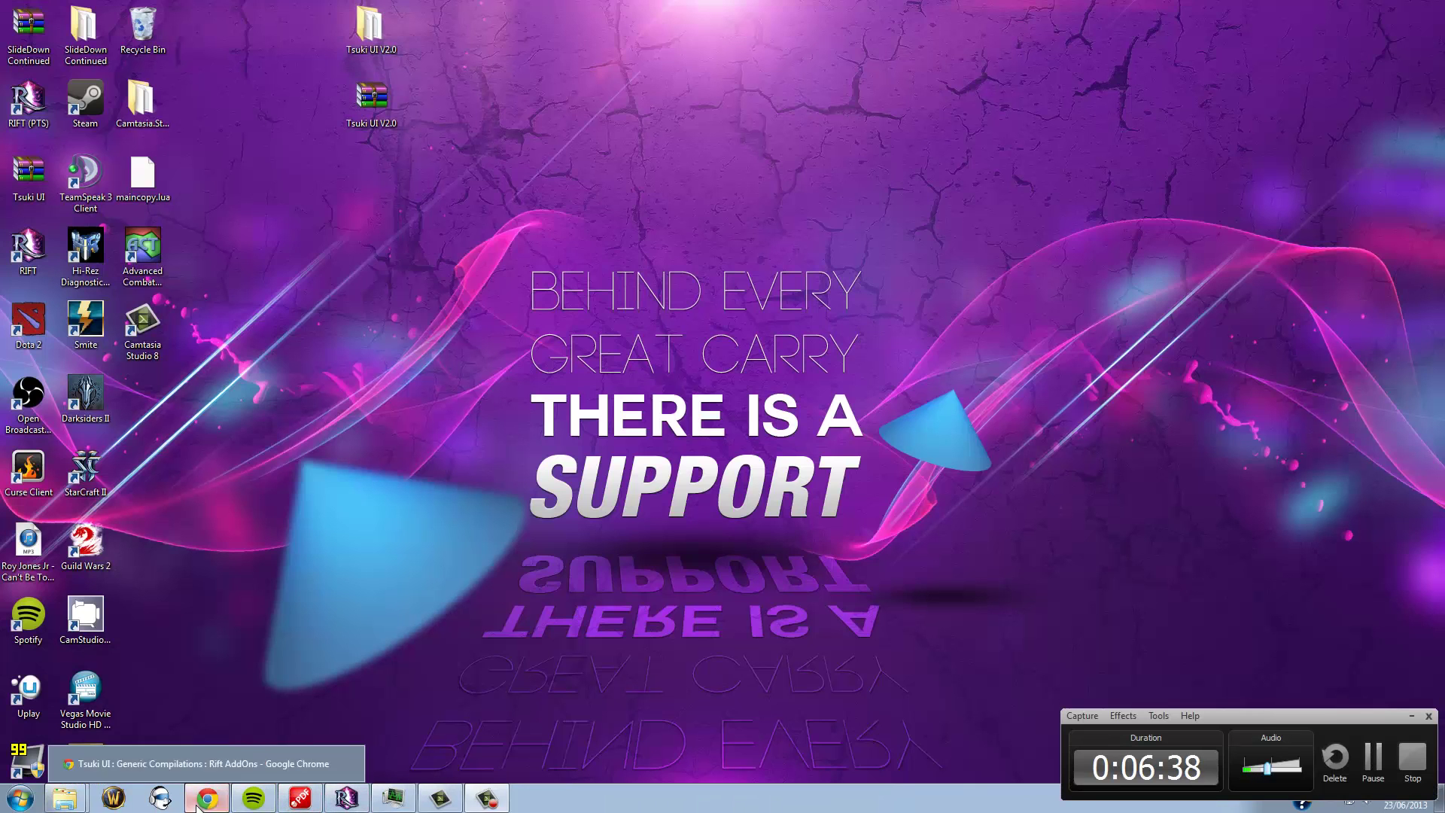
left_click(491, 12)
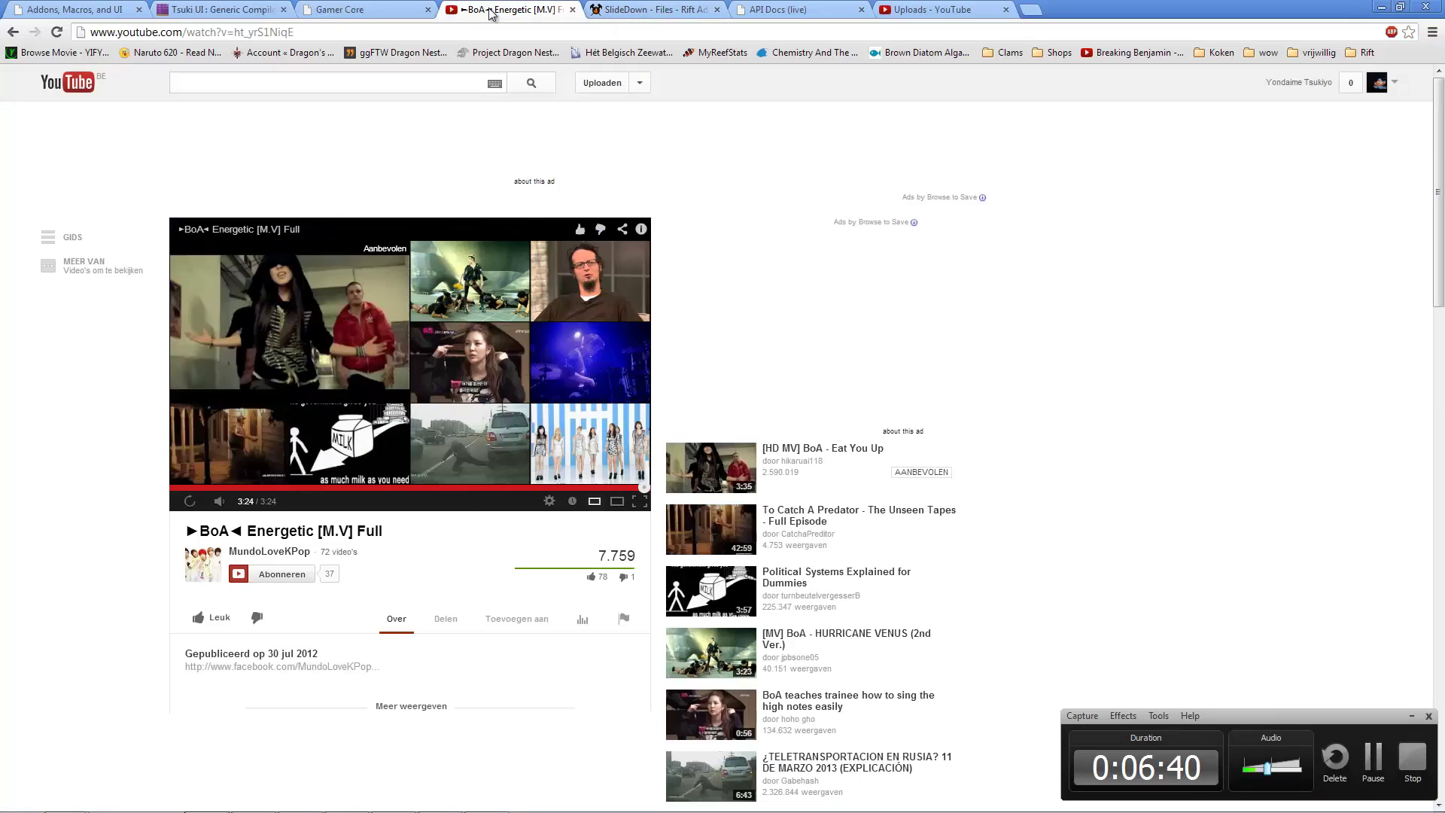
left_click(939, 7)
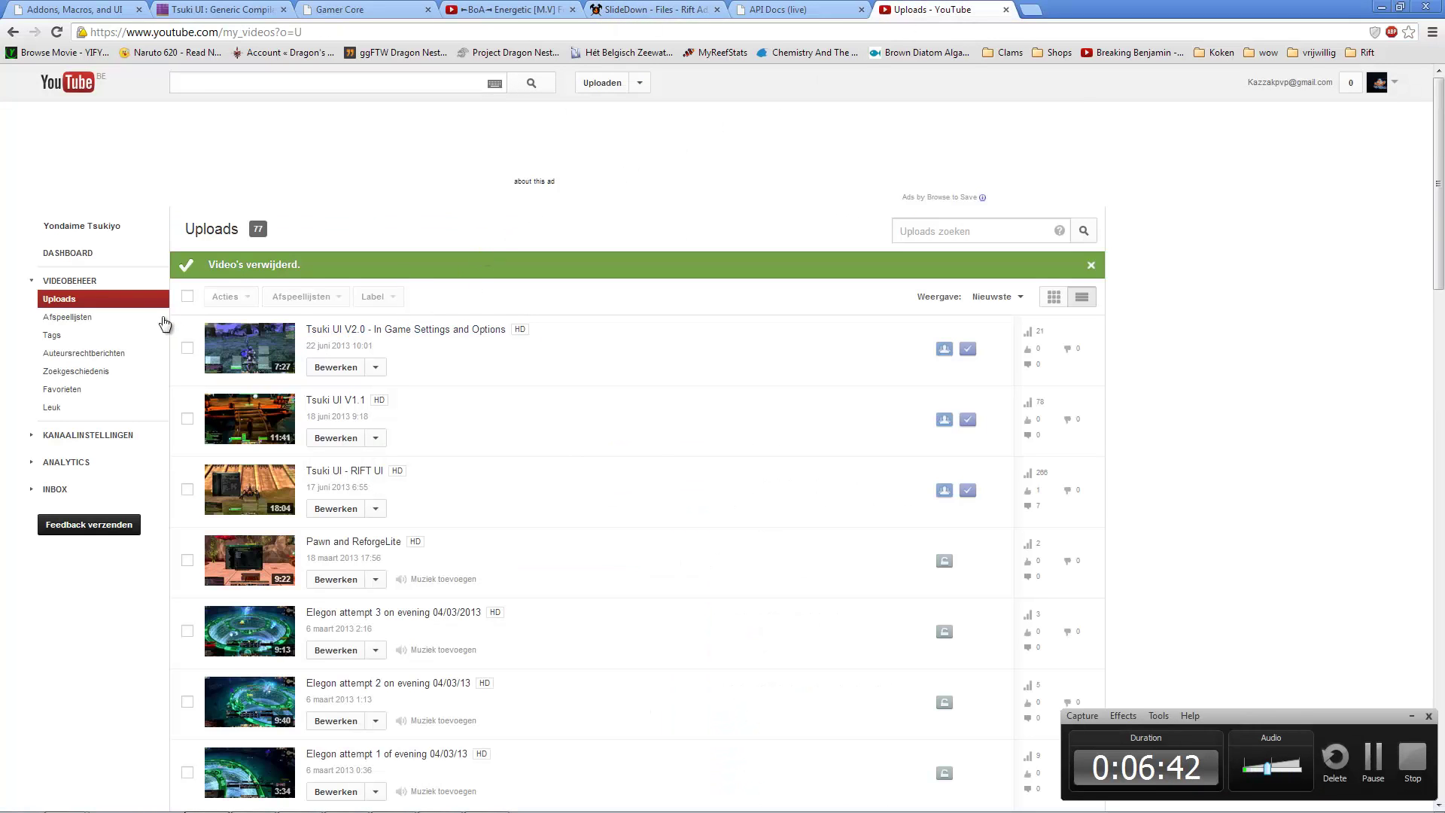
left_click(78, 325)
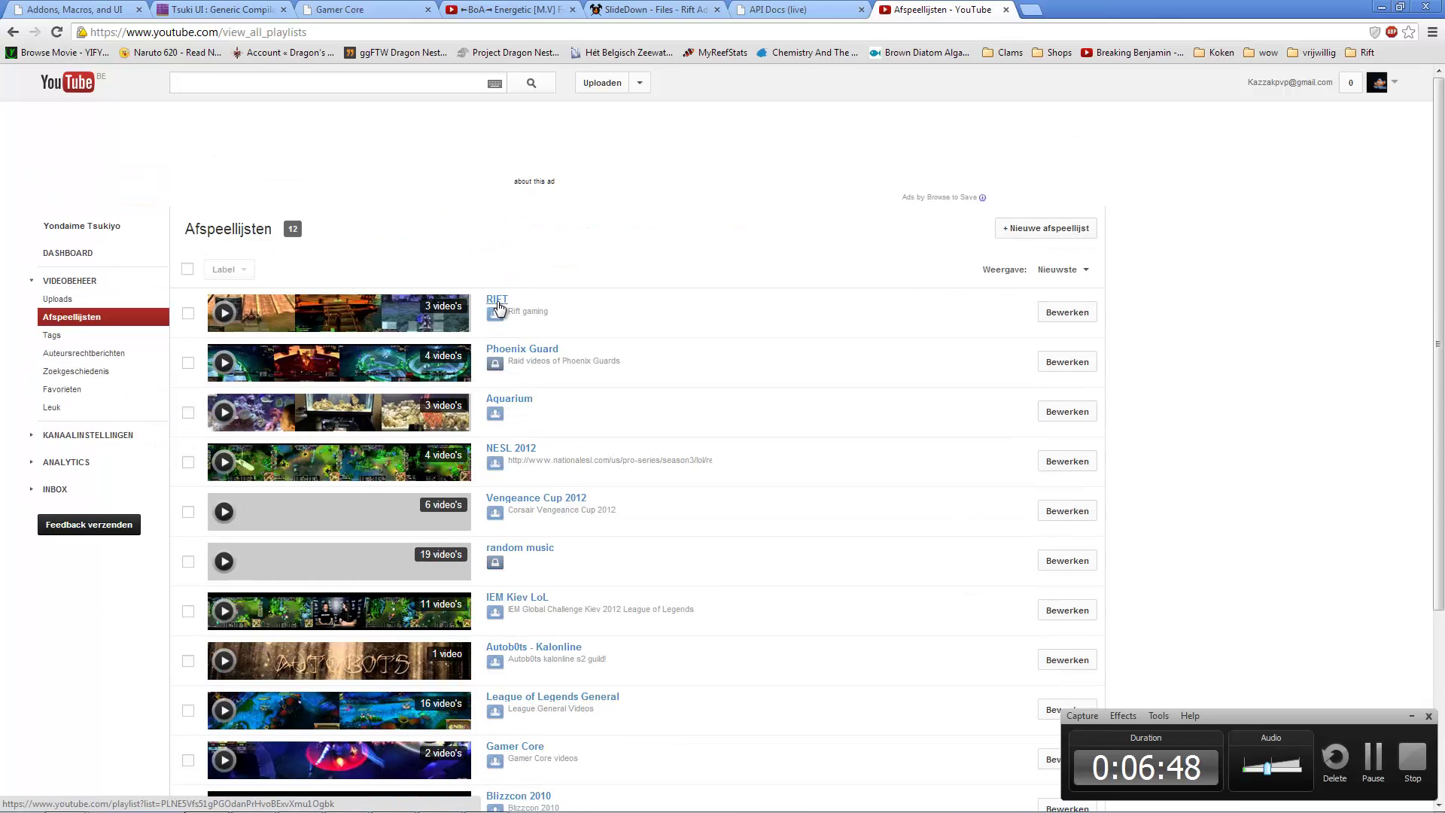
left_click(497, 302)
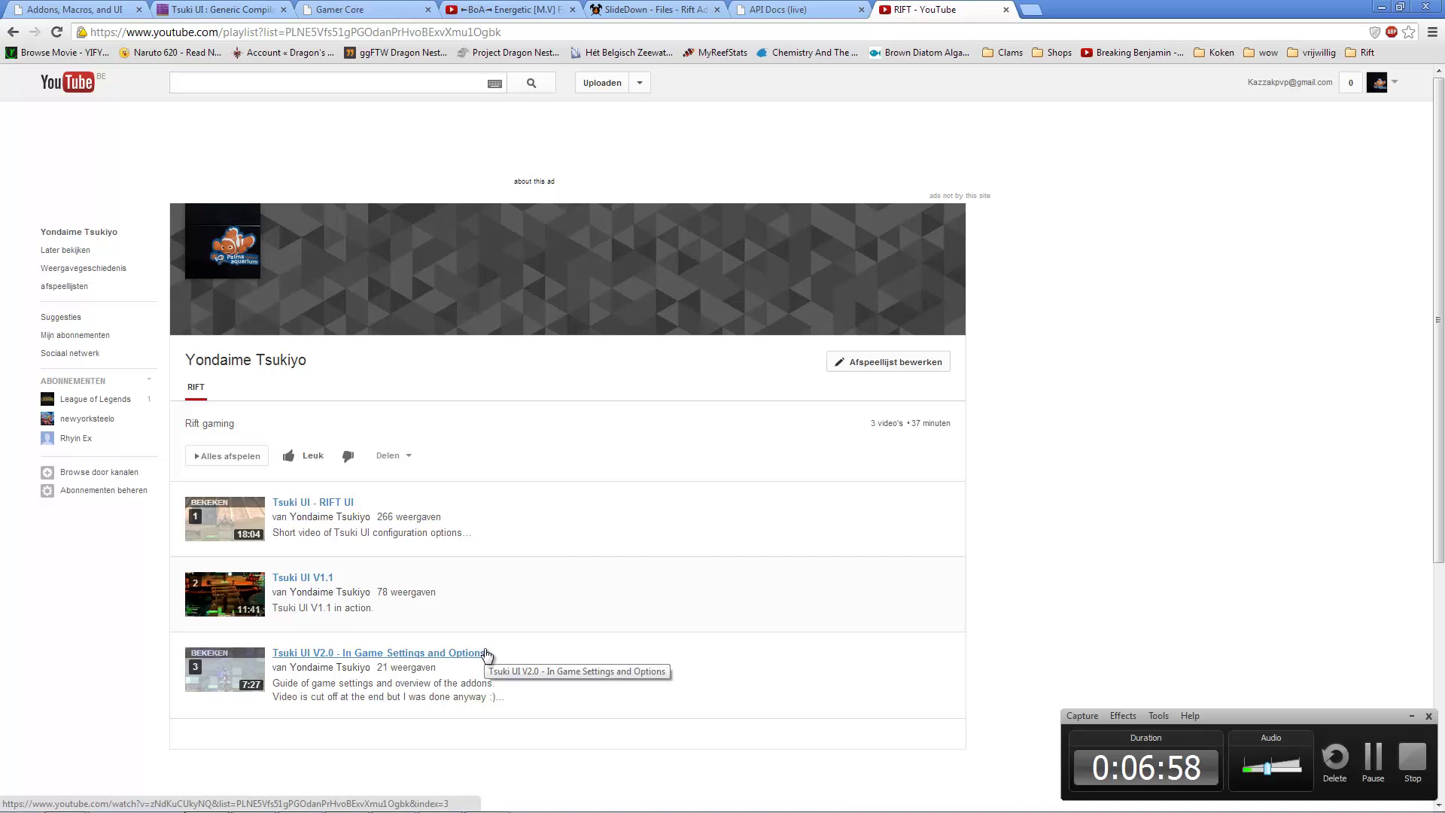
Review the required addons and install instructions on the Tsuki UI addon page.
left_click(239, 9)
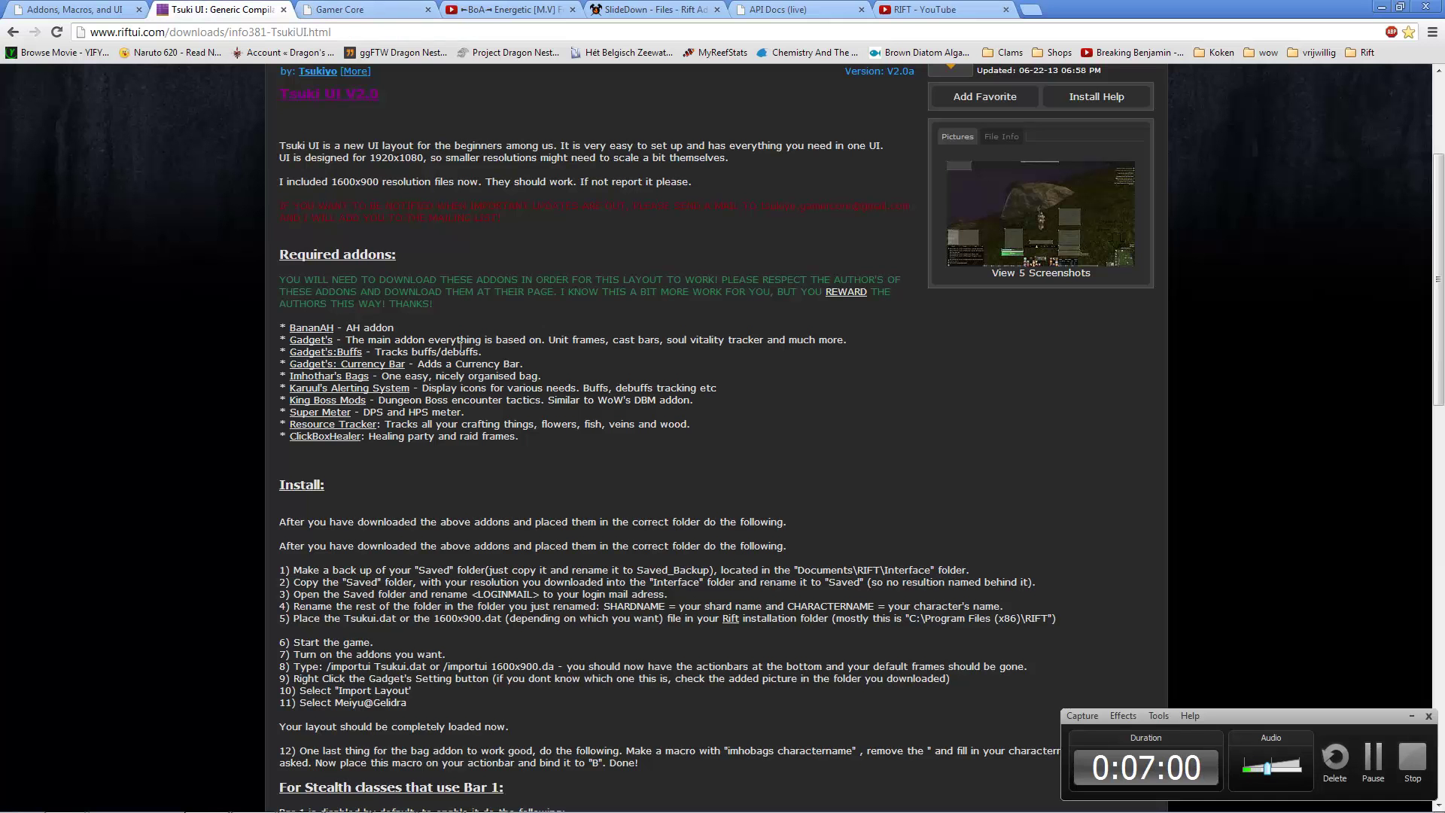
scroll(460, 345, "down", 7)
scroll(460, 345, "up", 10)
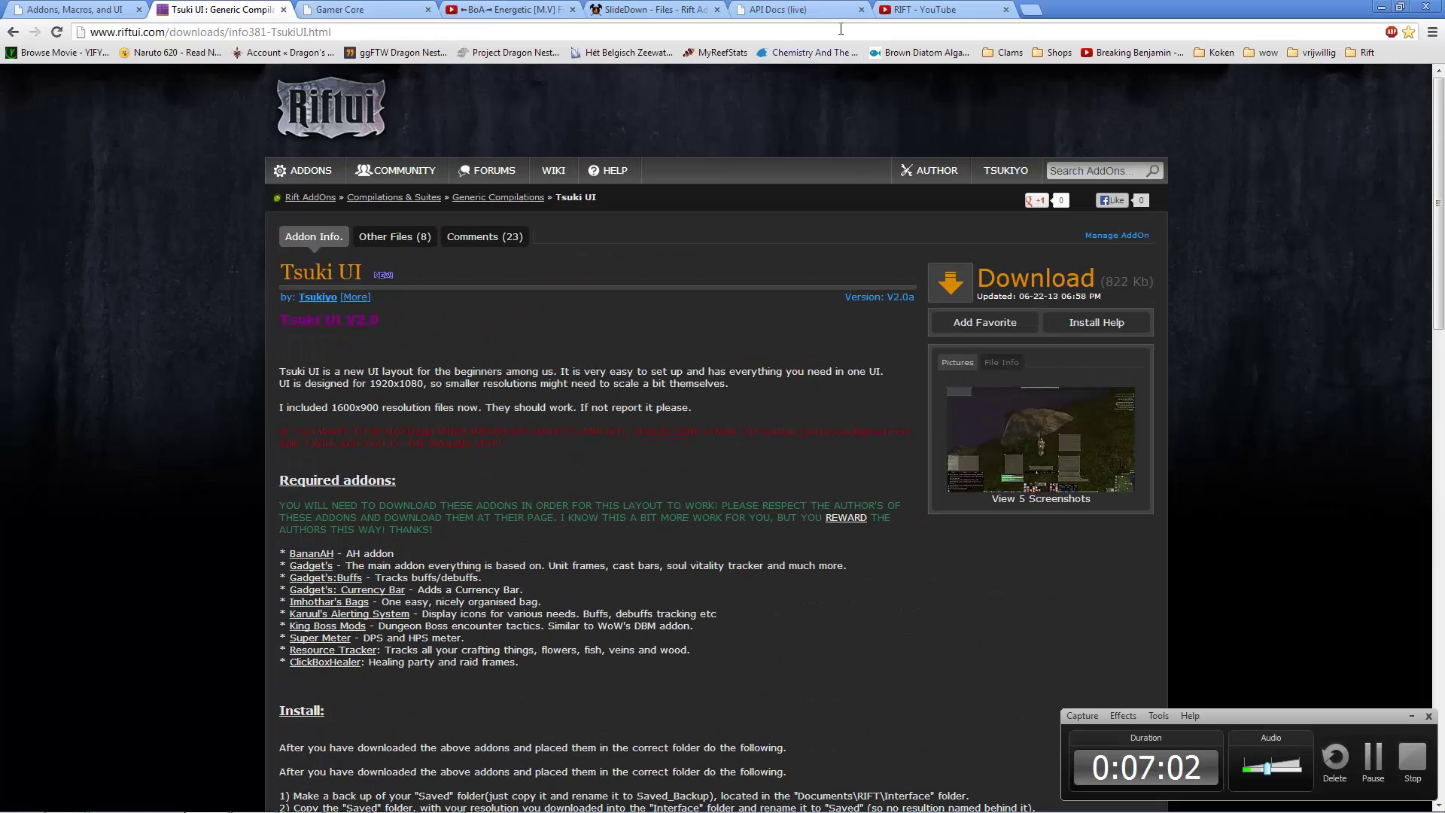
Return to the YouTube RIFT playlist, highlight the channel name and open the channel's home page.
left_click(930, 10)
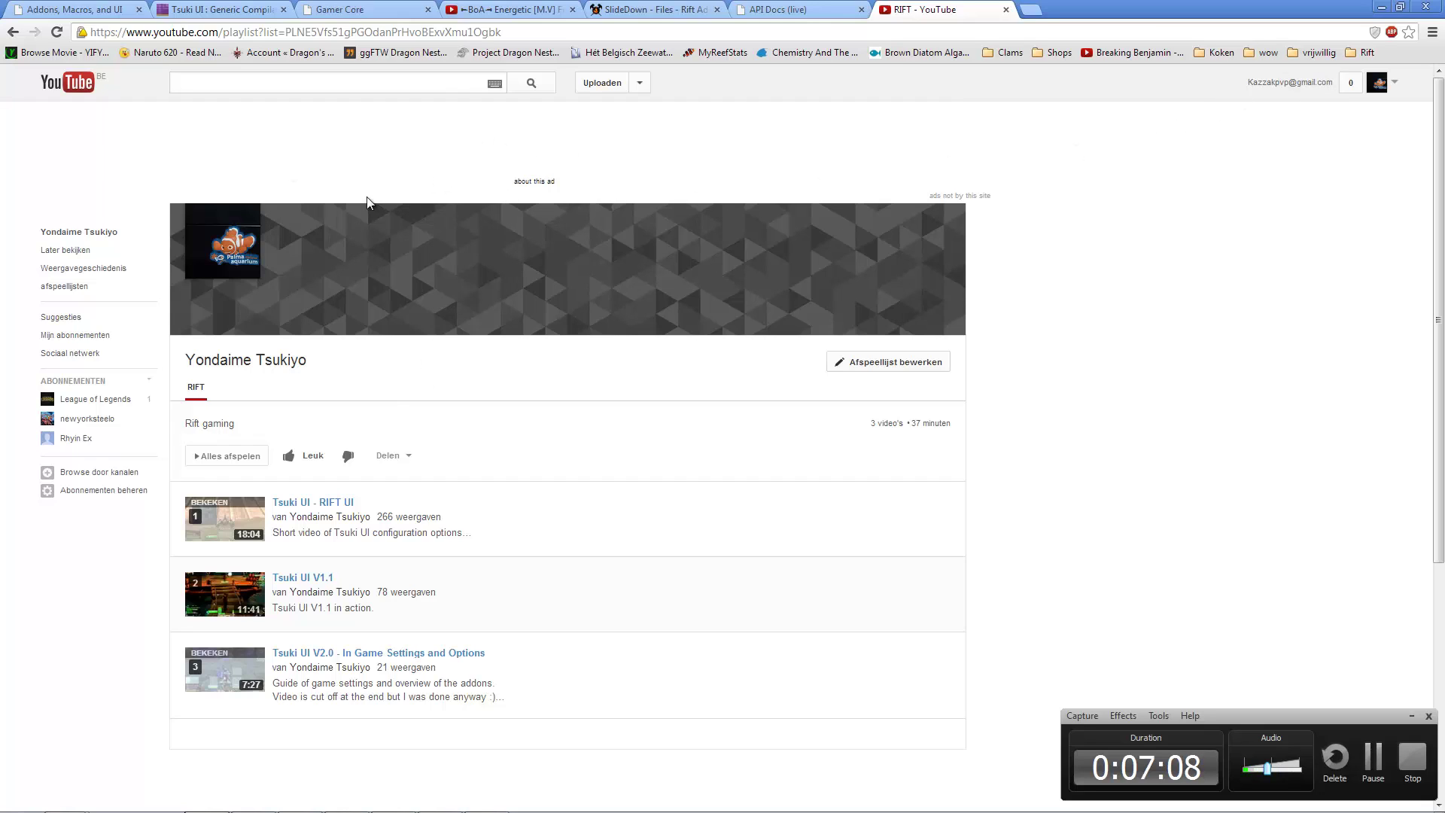
left_click_drag(178, 365, 363, 363)
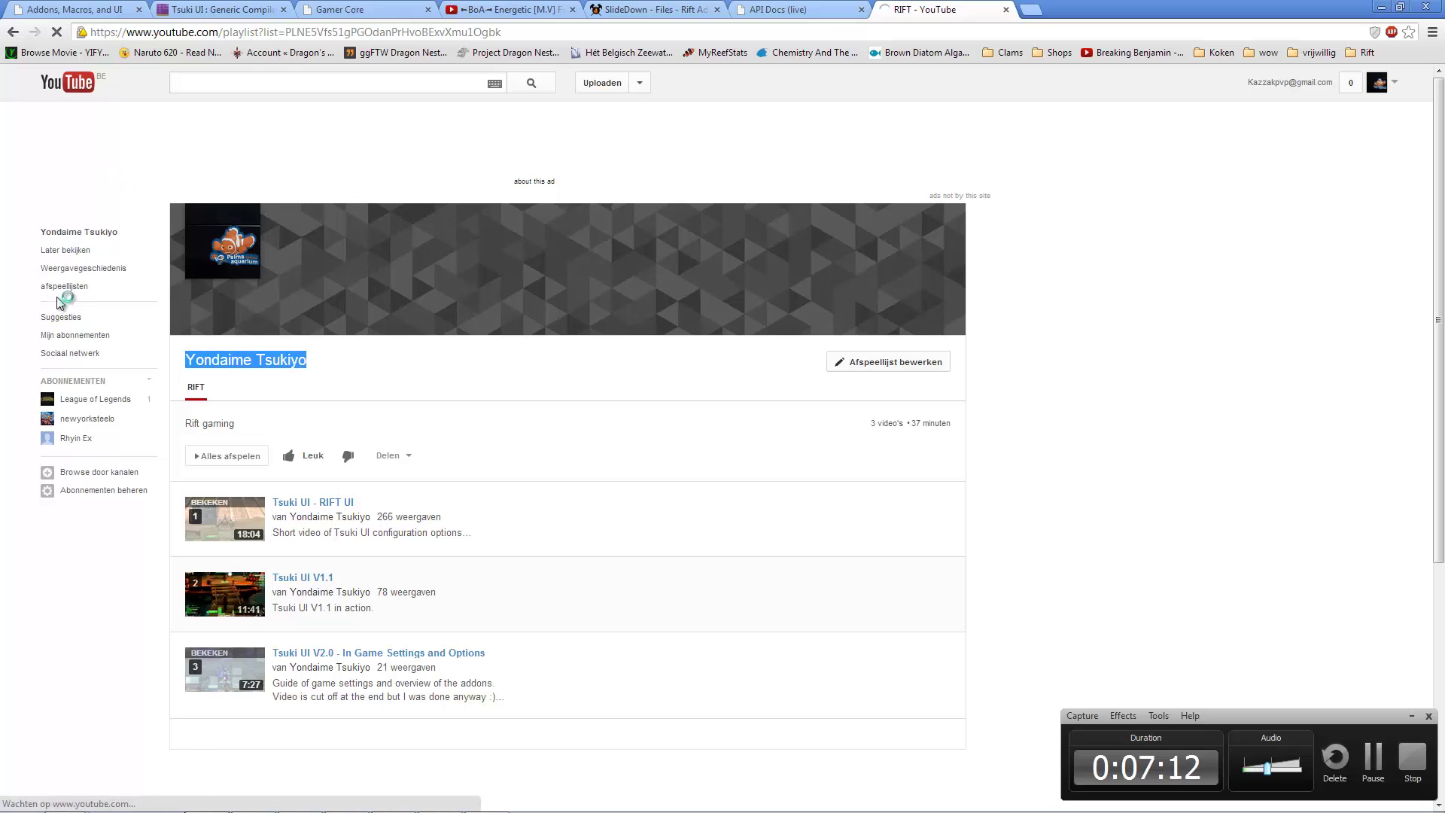
left_click(399, 361)
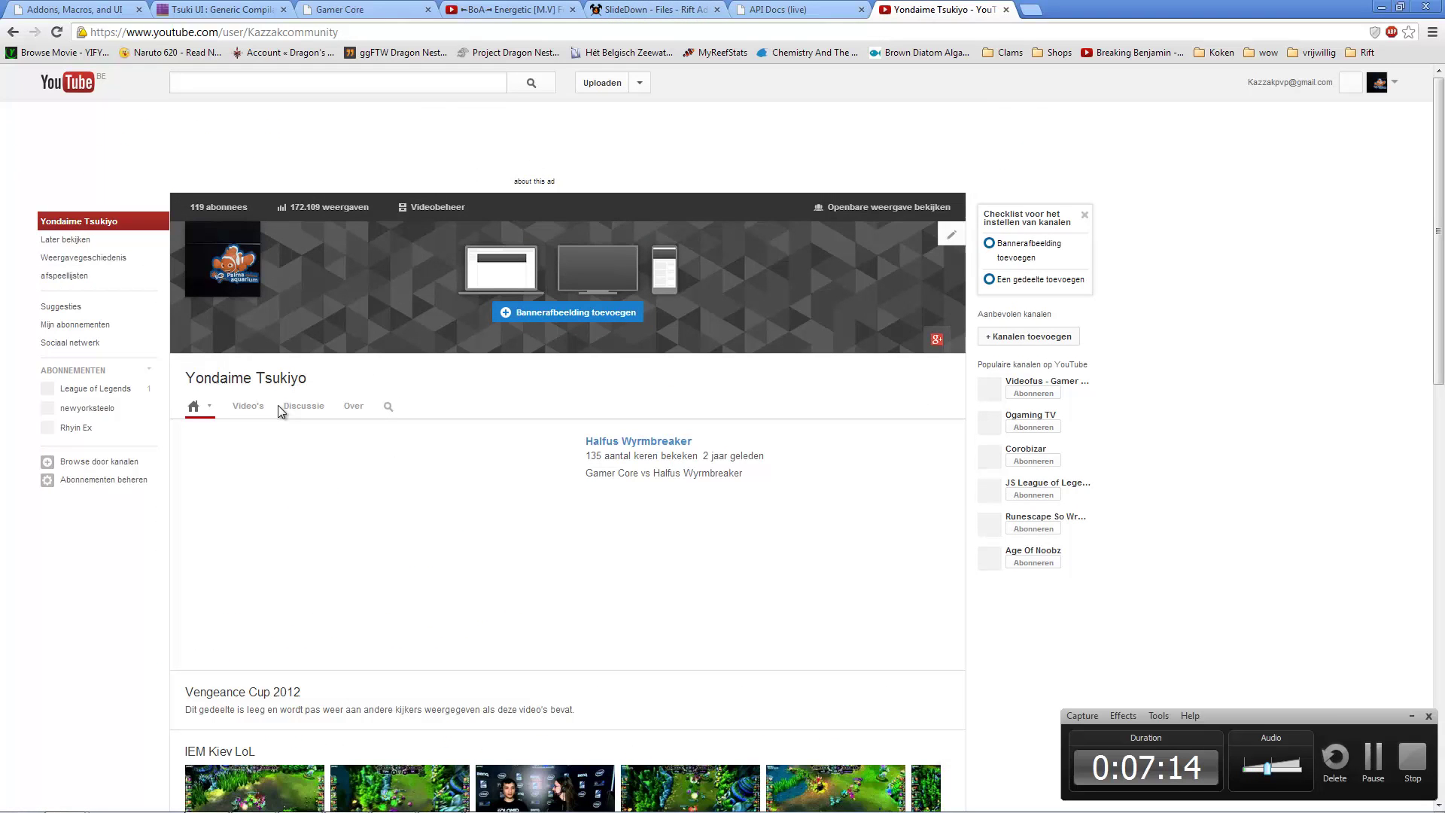